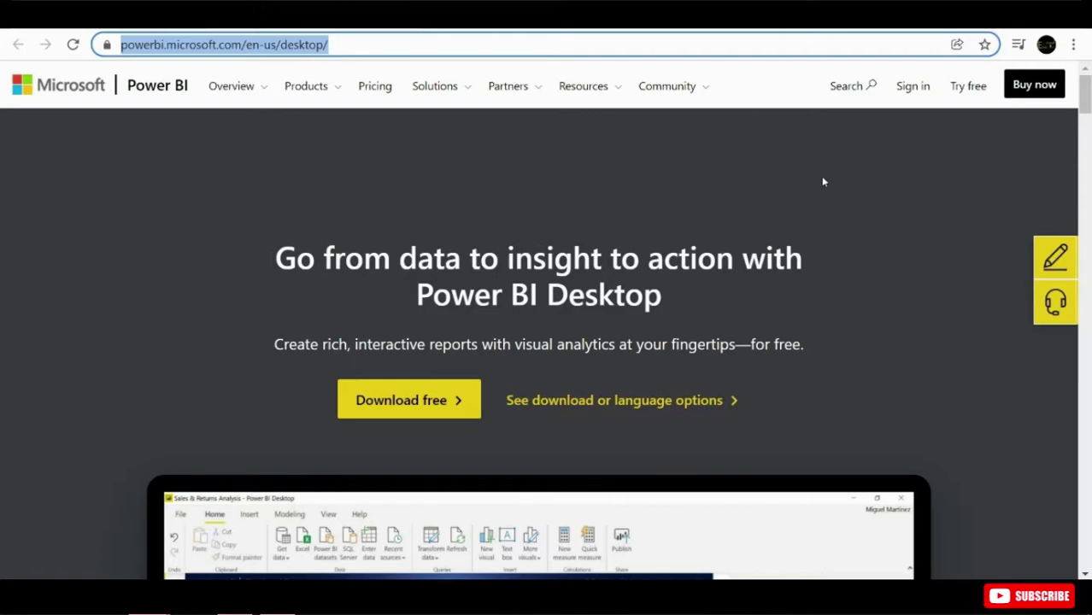
# Step: Start the free Power BI Desktop download from the Power BI website to open its Microsoft Store listing
pyautogui.click(341, 201)
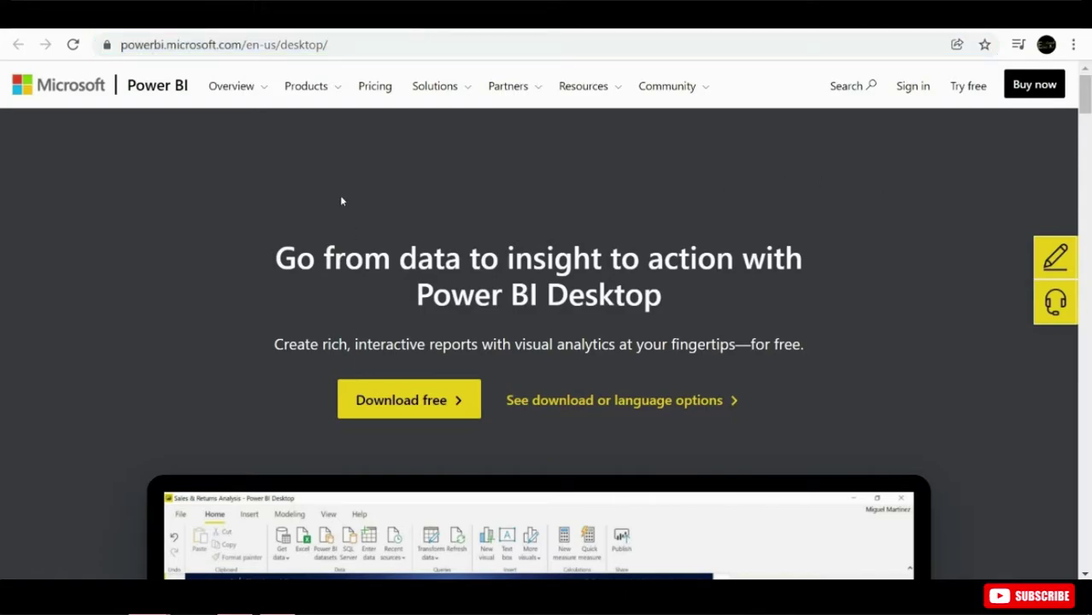
pyautogui.click(408, 403)
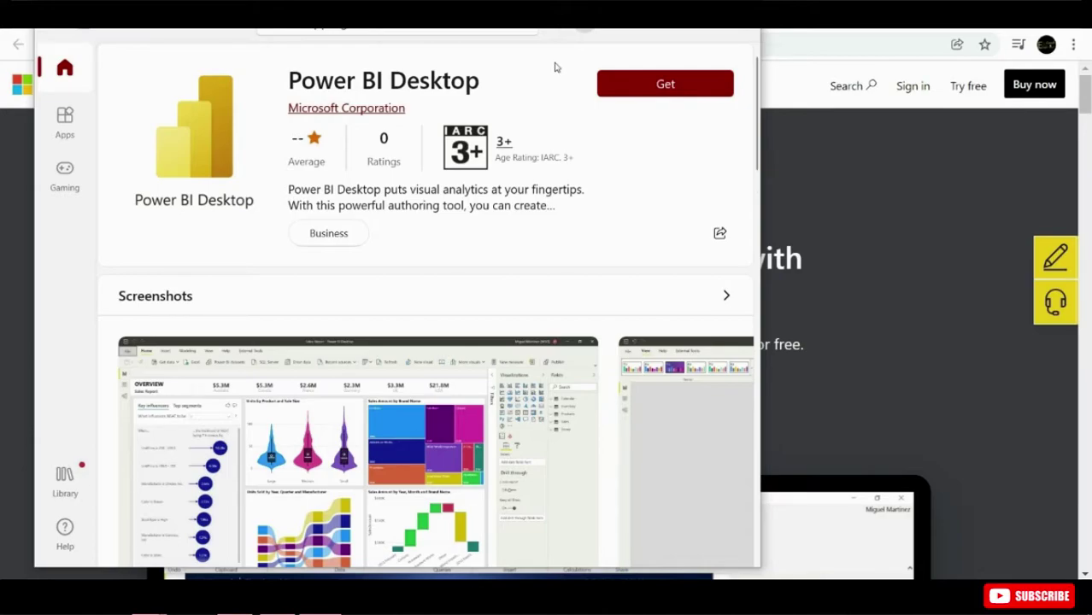
# Step: Get Power BI Desktop from Microsoft Store and launch it once installation finishes
pyautogui.click(664, 88)
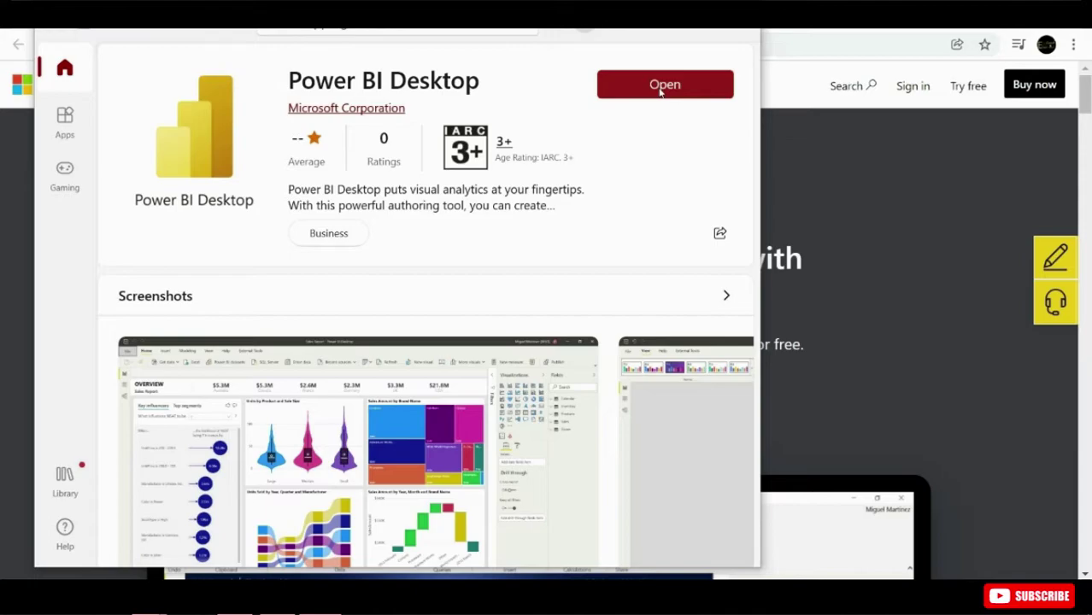
pyautogui.click(661, 88)
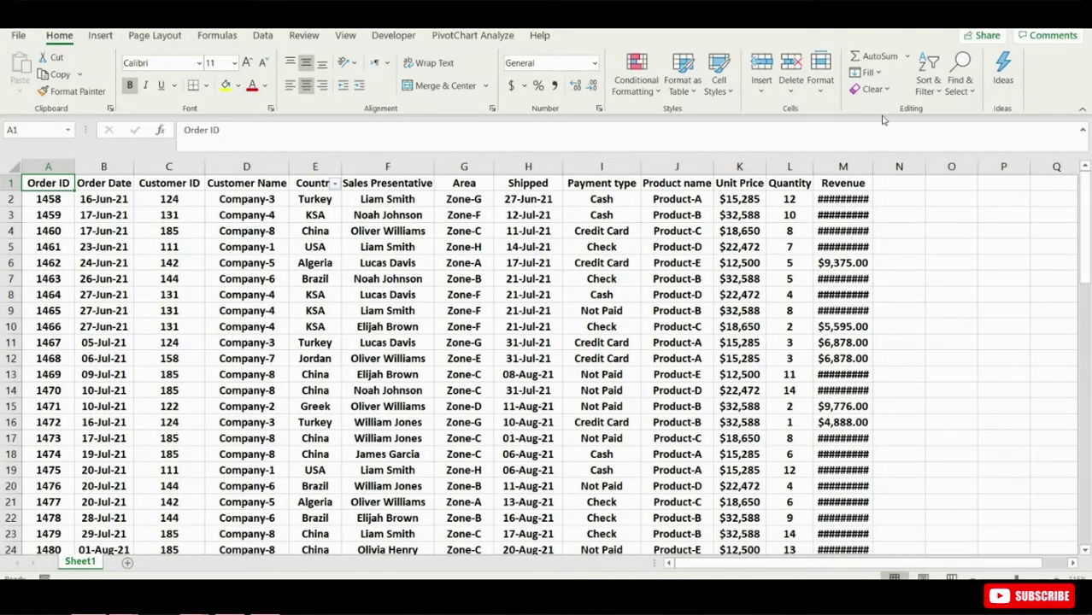
# Step: Autofit the Revenue column, then highlight sample entries in every column from Order ID to Revenue
pyautogui.doubleClick(872, 166)
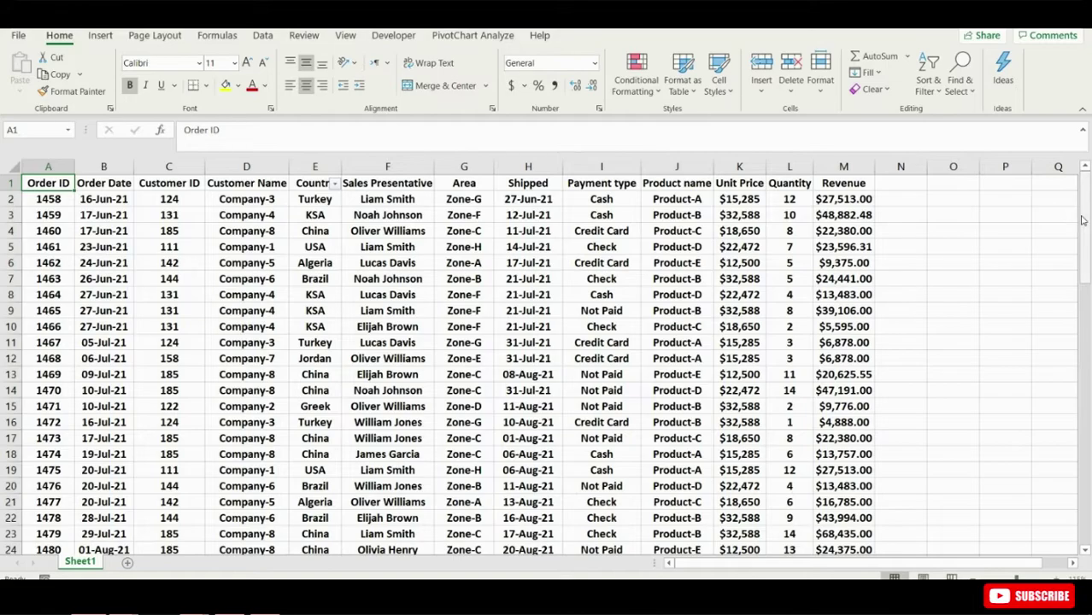
pyautogui.moveTo(1082, 213)
pyautogui.mouseDown()
pyautogui.moveTo(1070, 360)
pyautogui.moveTo(1073, 208)
pyautogui.mouseUp()
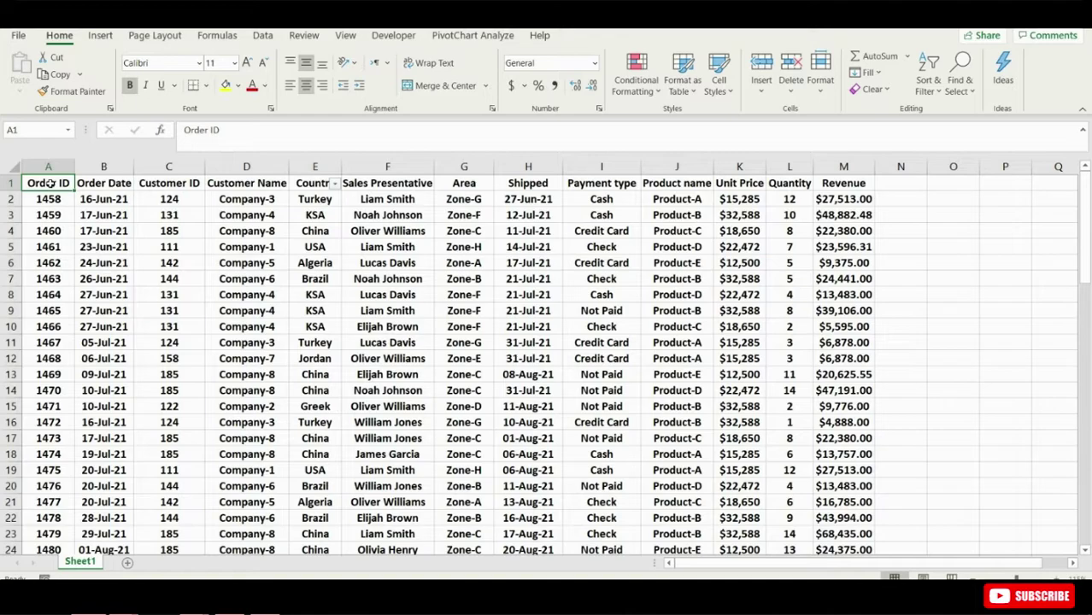
pyautogui.moveTo(51, 185); pyautogui.dragTo(51, 231)
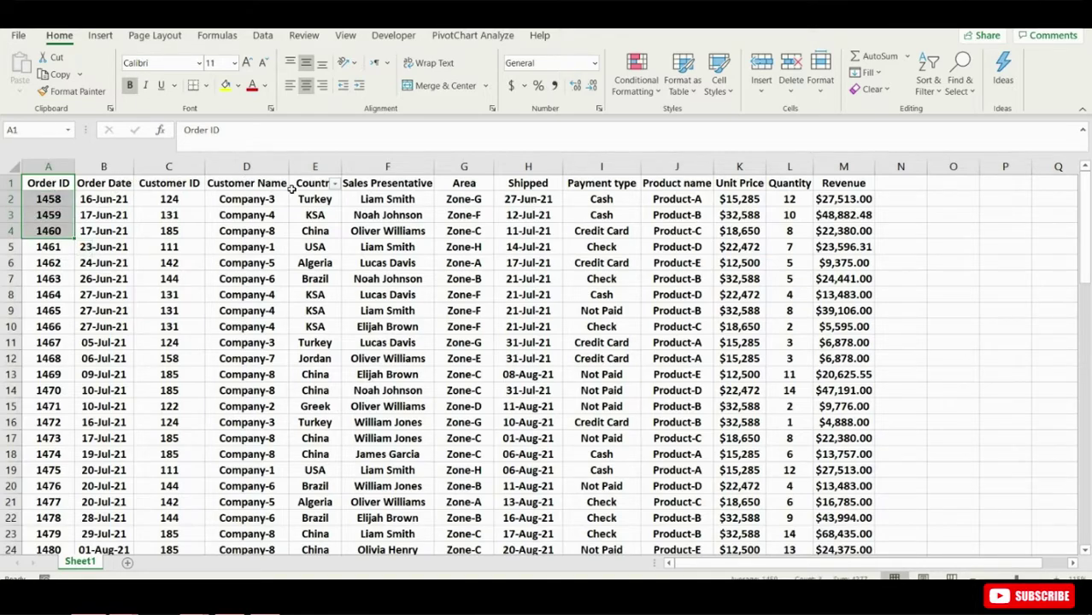
pyautogui.click(125, 185)
pyautogui.moveTo(125, 185); pyautogui.dragTo(126, 218)
pyautogui.moveTo(186, 183); pyautogui.dragTo(190, 227)
pyautogui.moveTo(243, 183); pyautogui.dragTo(323, 275)
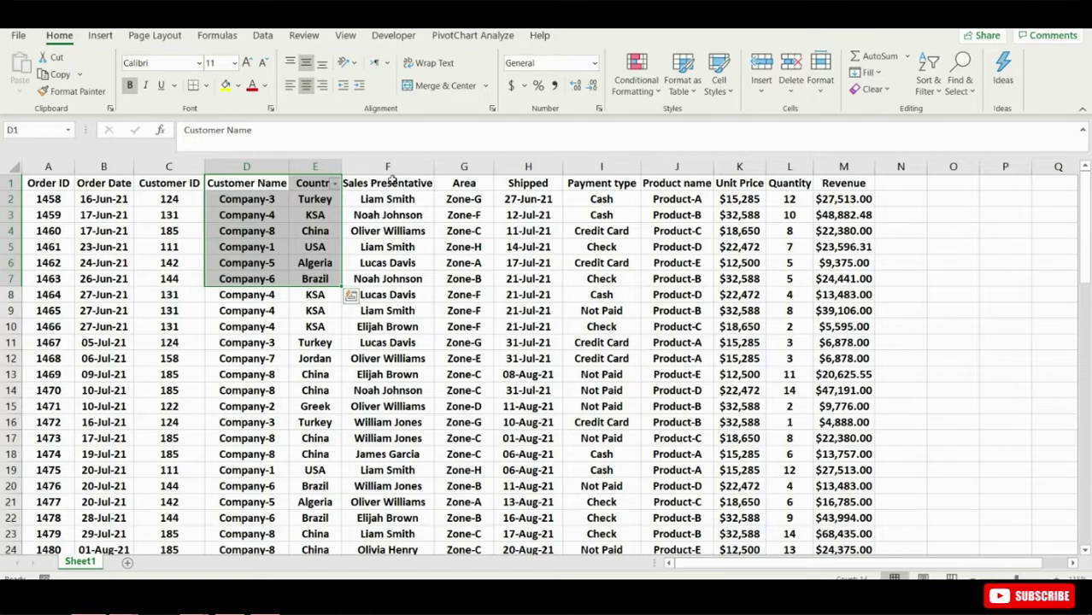
pyautogui.moveTo(392, 180); pyautogui.dragTo(396, 268)
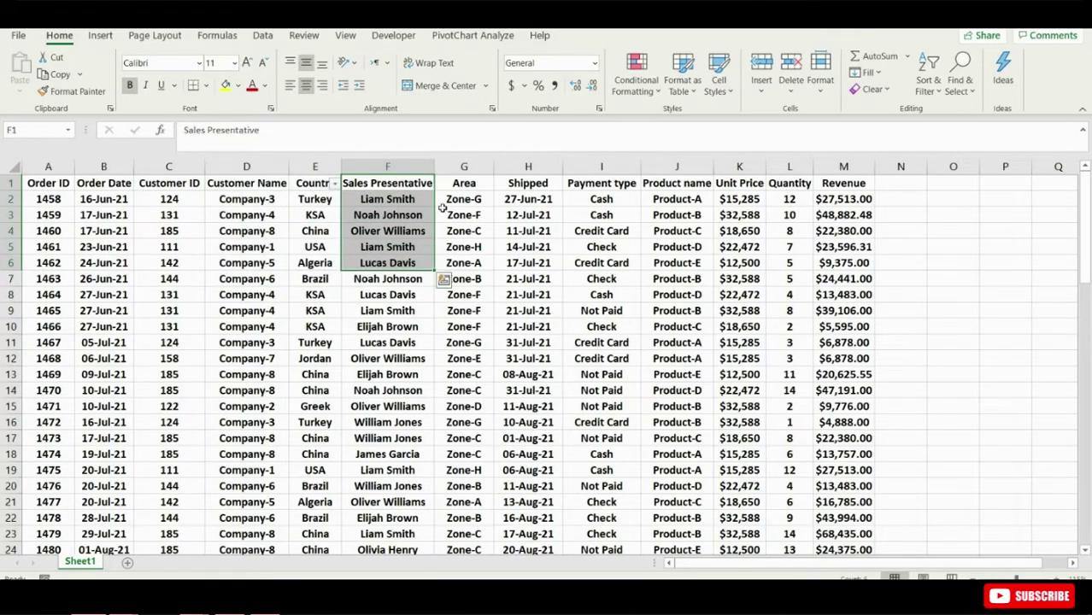
pyautogui.moveTo(467, 182); pyautogui.dragTo(543, 247)
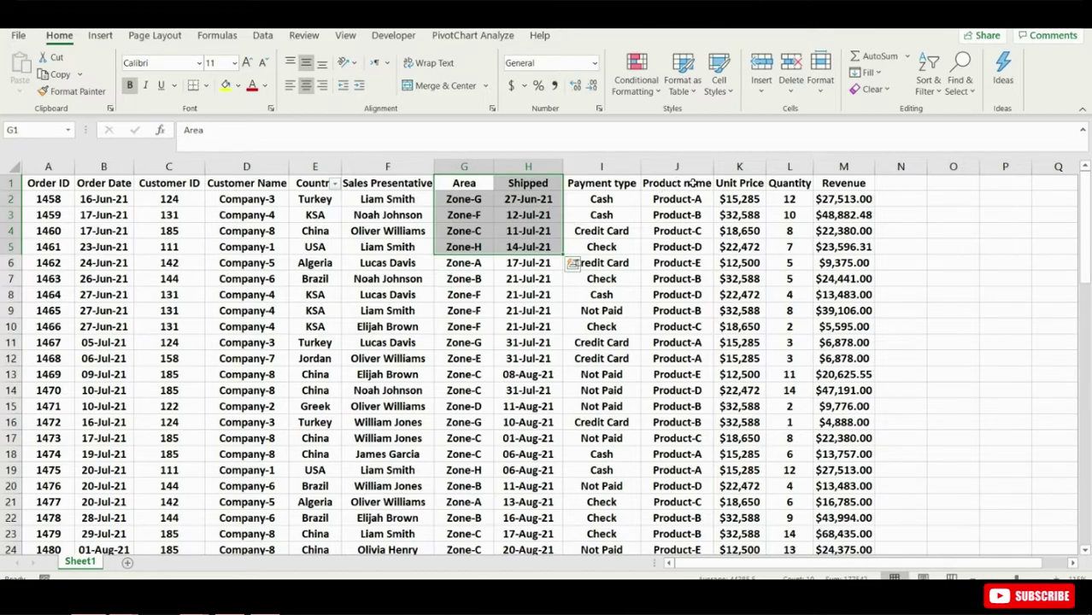
pyautogui.moveTo(688, 184); pyautogui.dragTo(683, 286)
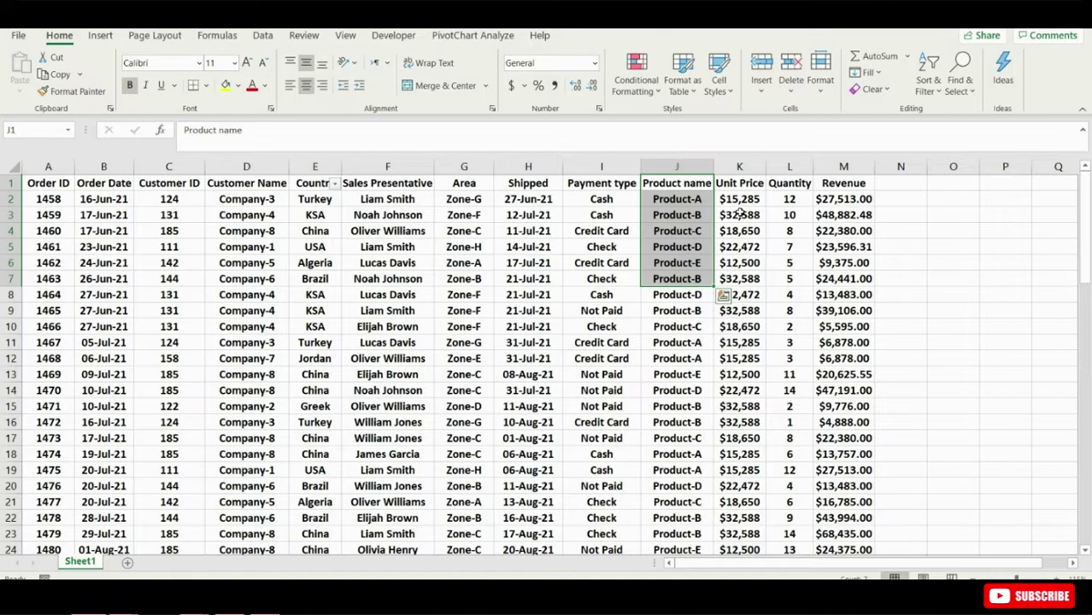
pyautogui.moveTo(748, 188); pyautogui.dragTo(841, 274)
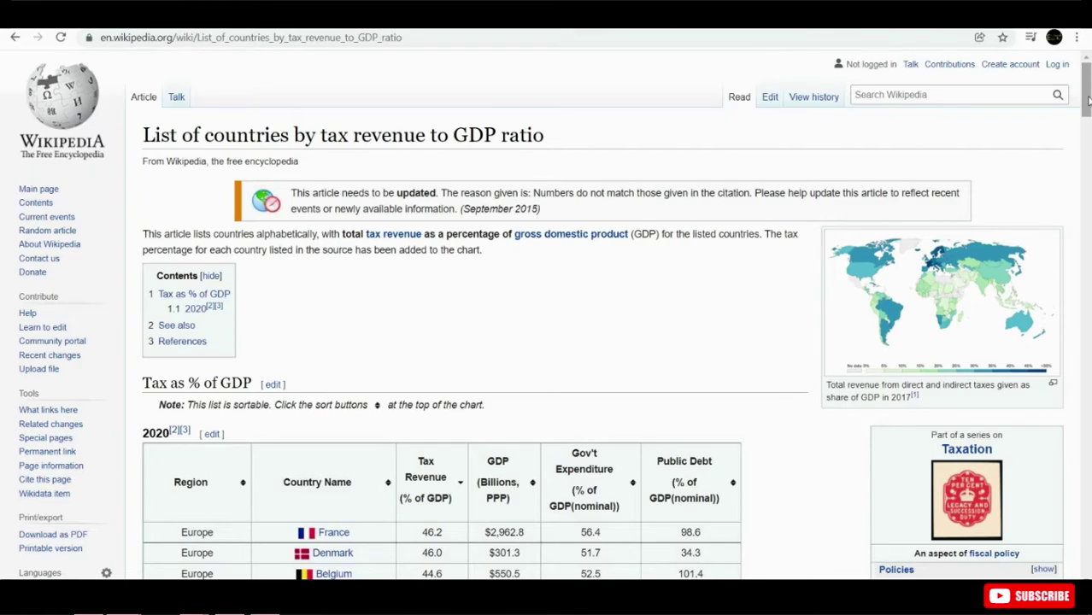
# Step: Scroll to the 2020 tax table and select the tax-revenue-to-GDP article's URL in the address bar
pyautogui.moveTo(1088, 101)
pyautogui.mouseDown()
pyautogui.moveTo(1087, 294)
pyautogui.moveTo(1083, 107)
pyautogui.mouseUp()
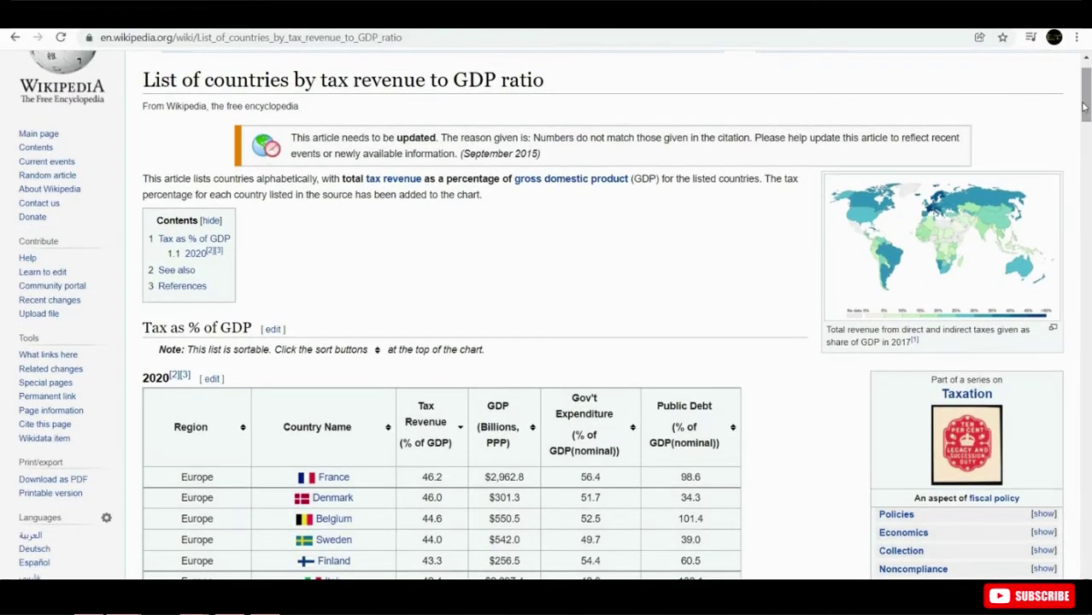
pyautogui.click(407, 40)
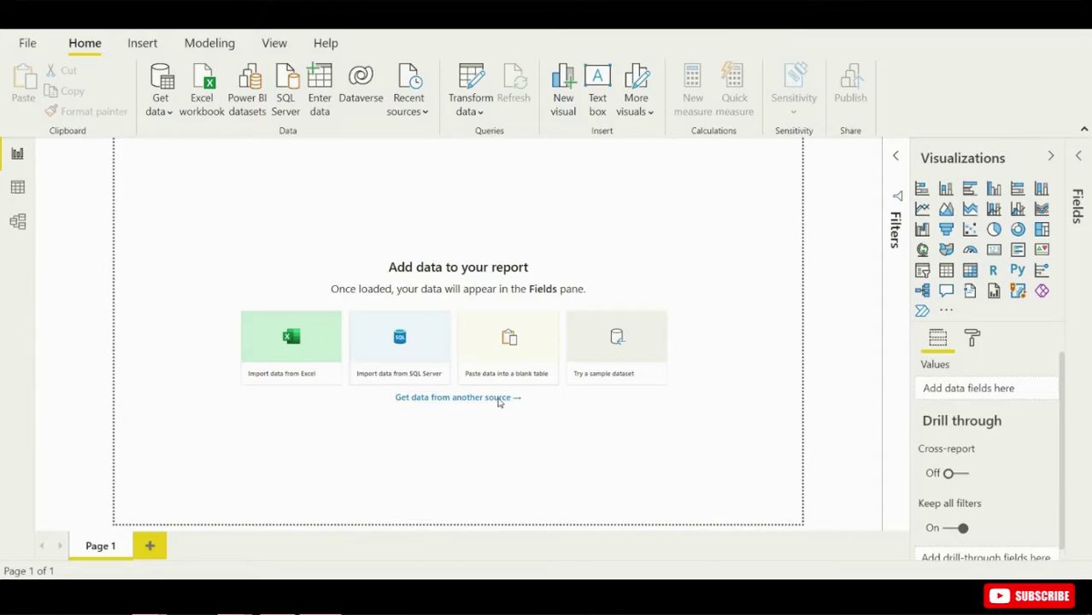
# Step: Browse the full connector list and choose Excel Workbook as the data source
pyautogui.click(492, 396)
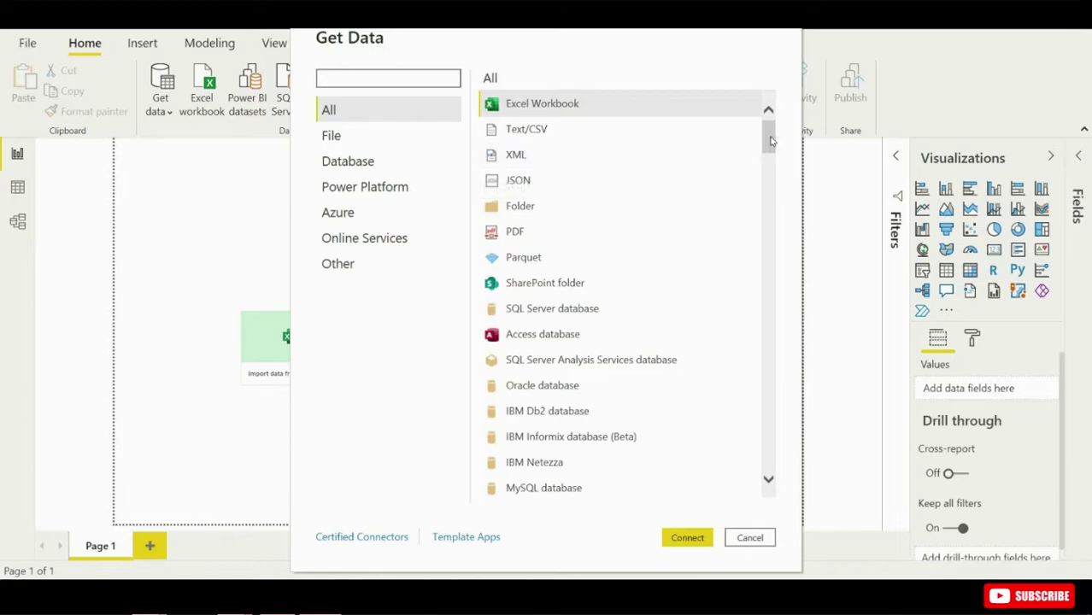
pyautogui.moveTo(769, 141); pyautogui.dragTo(722, 459)
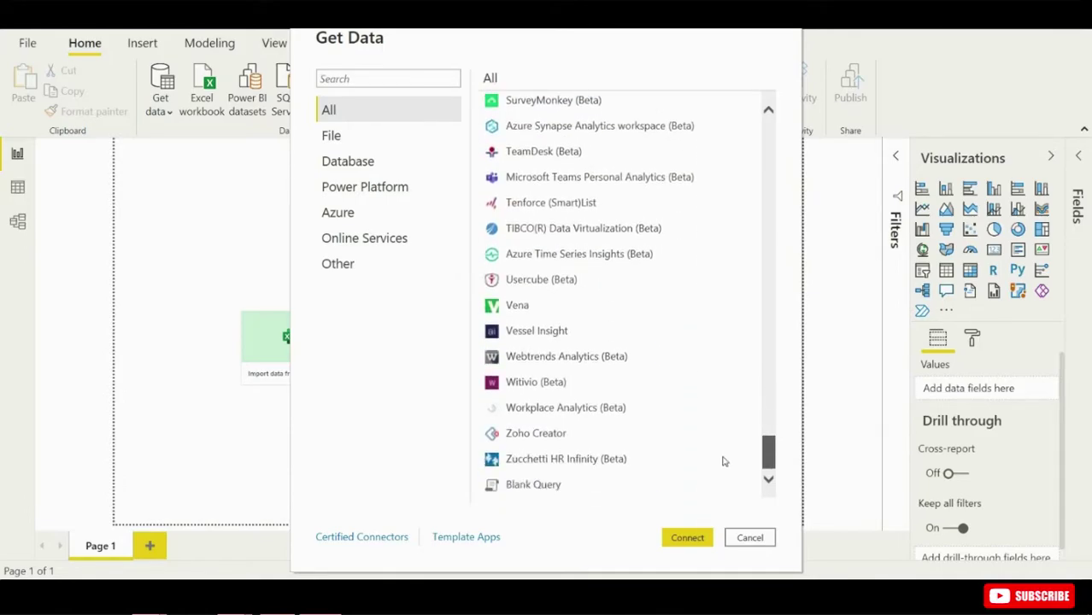
pyautogui.scroll(15, 722, 445)
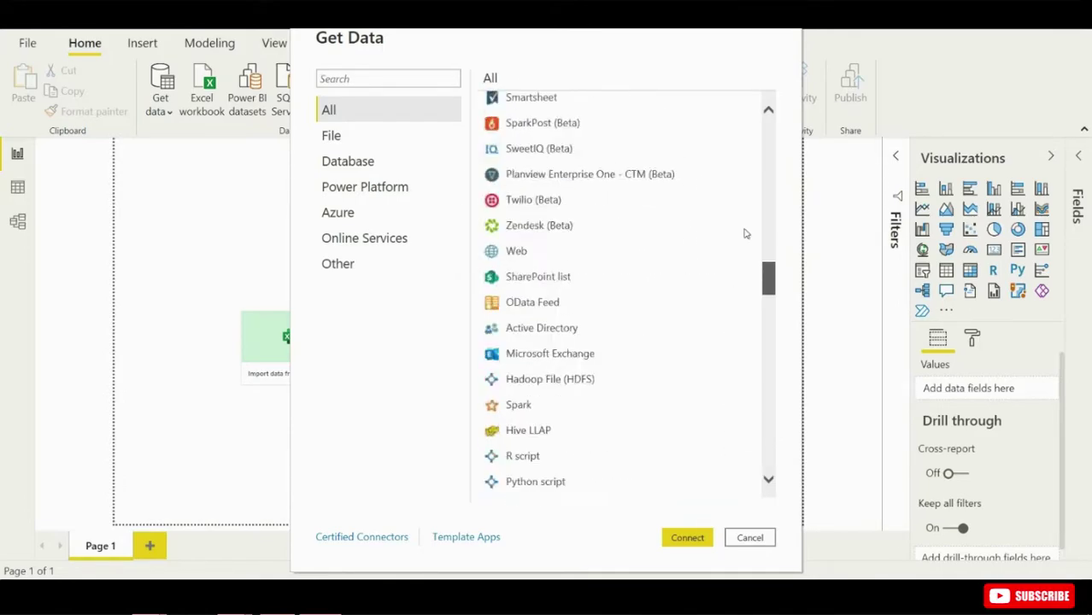
pyautogui.scroll(10, 744, 233)
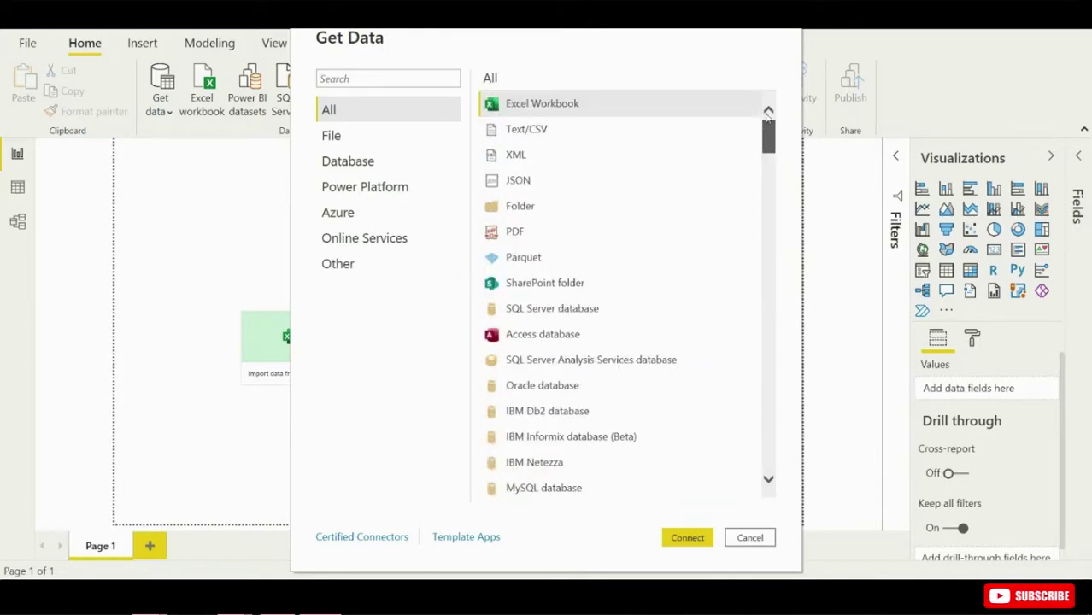
pyautogui.doubleClick(534, 104)
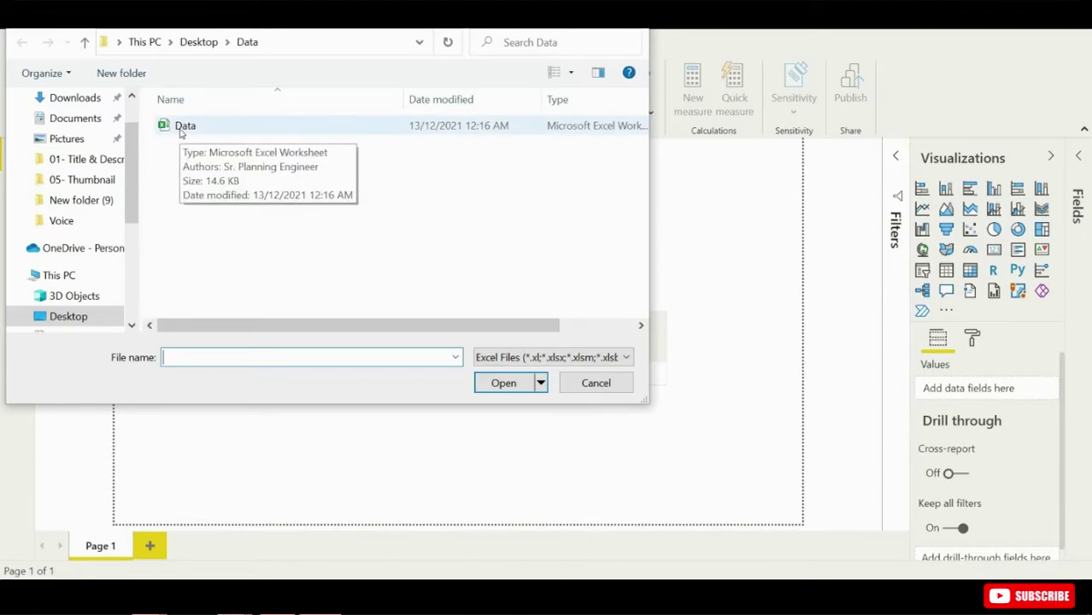
# Step: Open Data.xlsx, select its Sheet1 table, and send it to Power Query via Transform Data
pyautogui.doubleClick(180, 128)
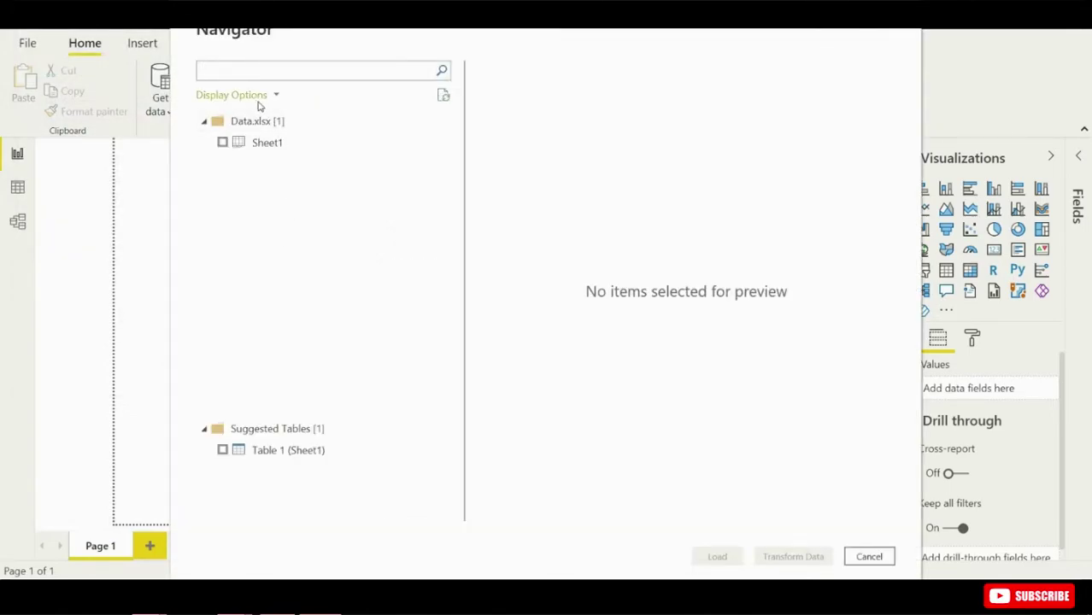
pyautogui.click(222, 143)
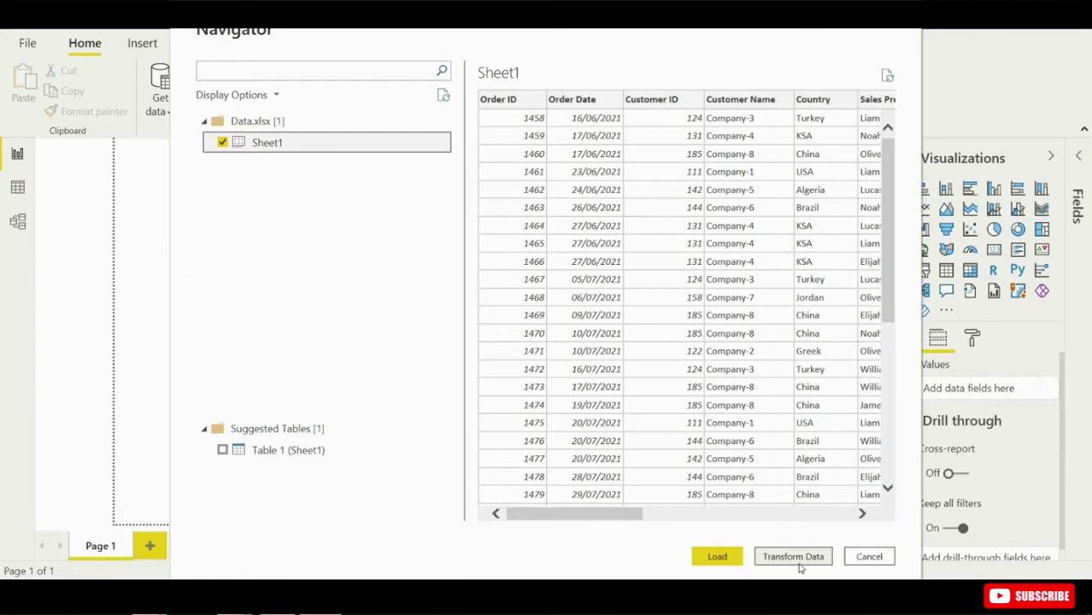
pyautogui.click(793, 559)
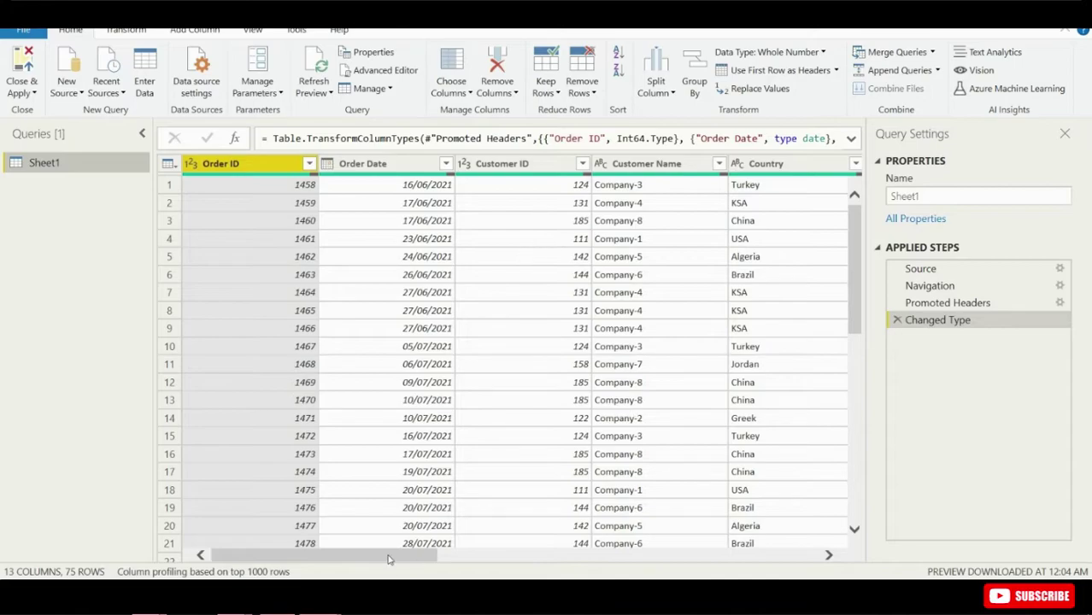
# Step: Filter the Product name column to exclude Product-F, leaving 74 rows
pyautogui.moveTo(391, 559); pyautogui.dragTo(363, 562)
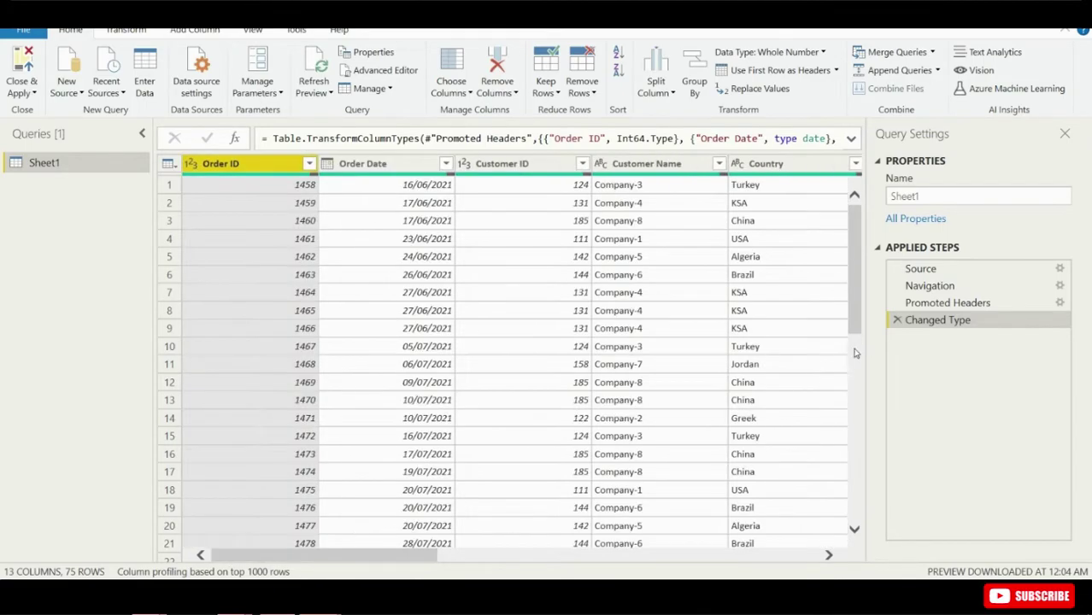
pyautogui.moveTo(852, 311)
pyautogui.mouseDown()
pyautogui.moveTo(882, 468)
pyautogui.moveTo(858, 298)
pyautogui.mouseUp()
pyautogui.moveTo(411, 557); pyautogui.dragTo(725, 577)
pyautogui.click(639, 164)
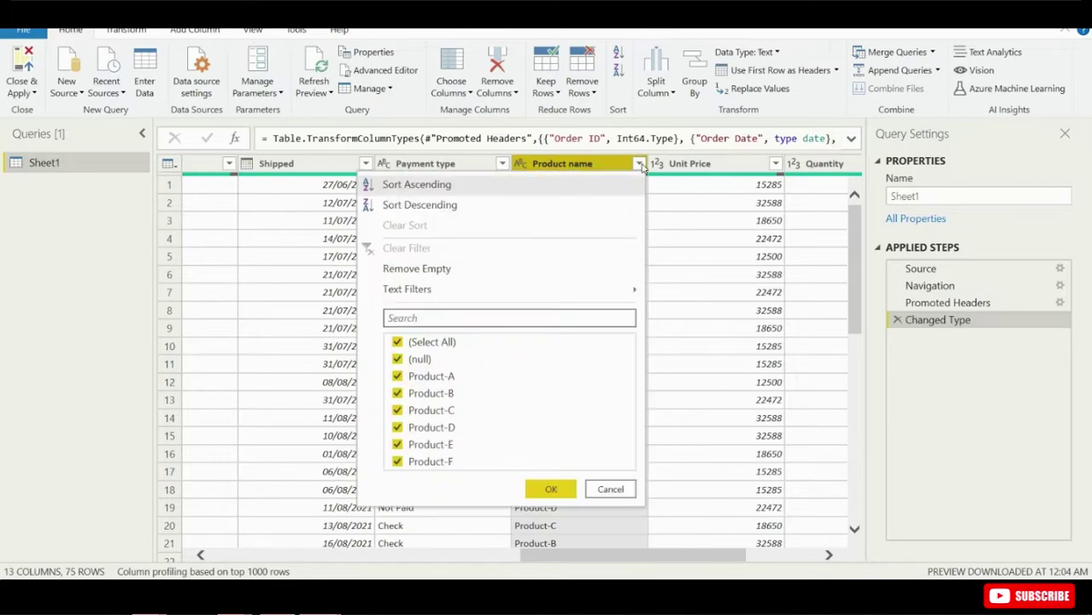
pyautogui.click(449, 468)
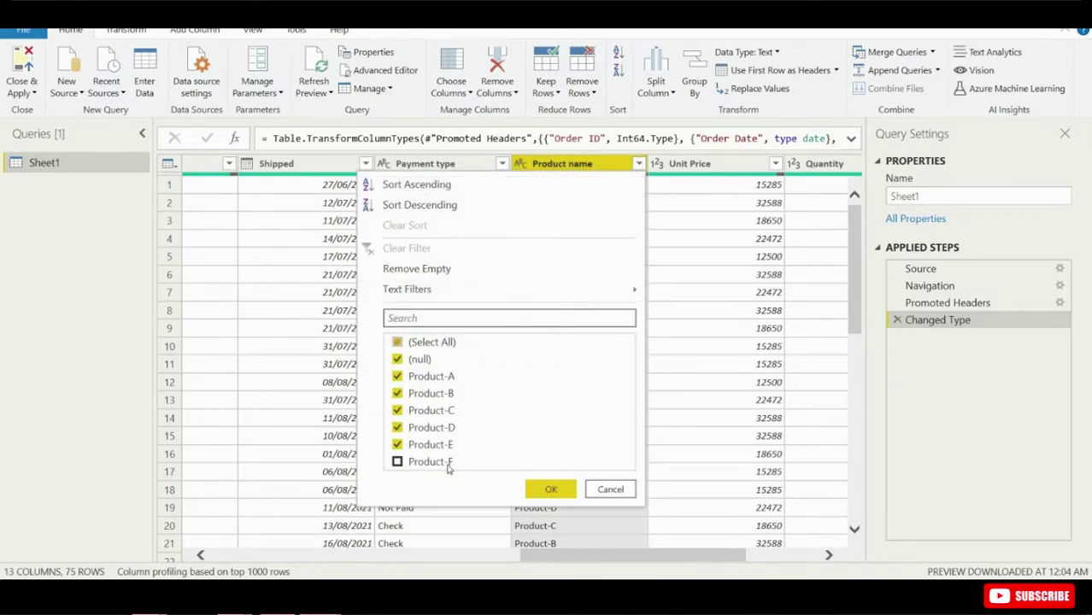
pyautogui.click(551, 490)
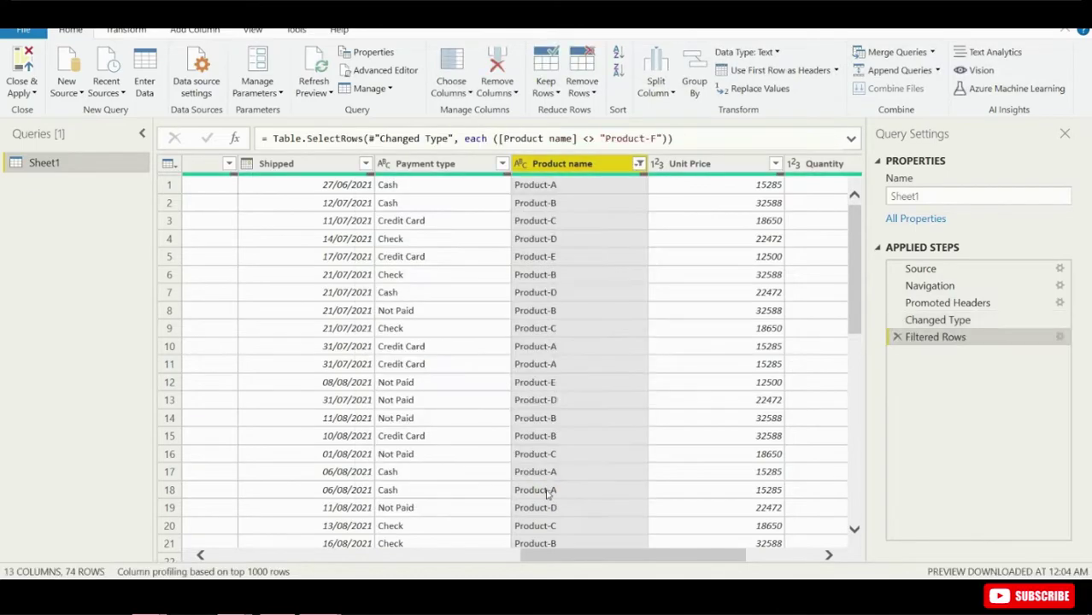
pyautogui.moveTo(704, 555); pyautogui.dragTo(808, 562)
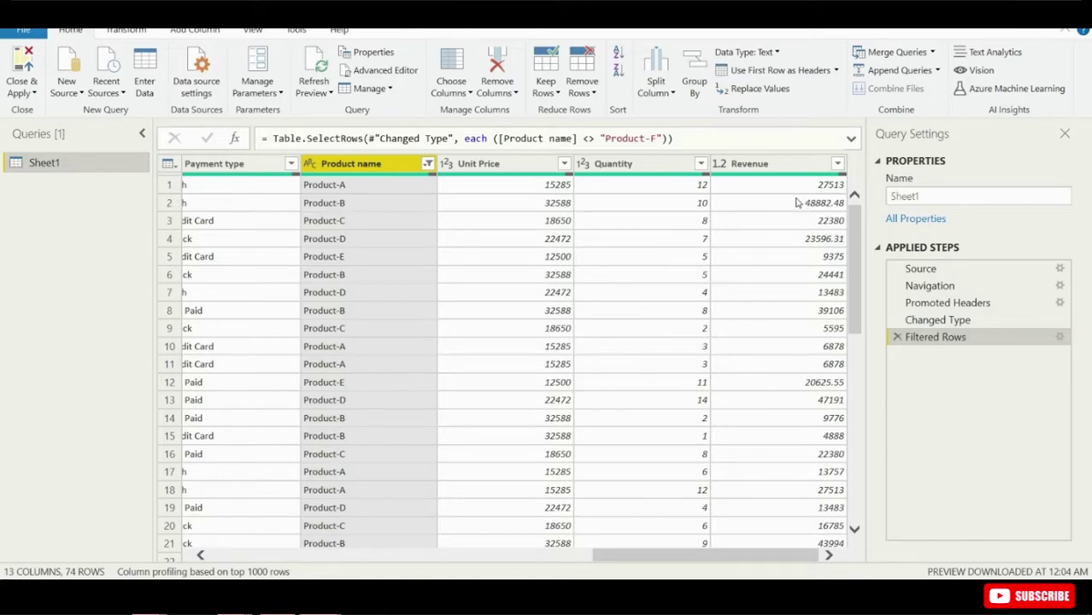
# Step: Change the Revenue column's data type to Whole Number
pyautogui.rightClick(773, 166)
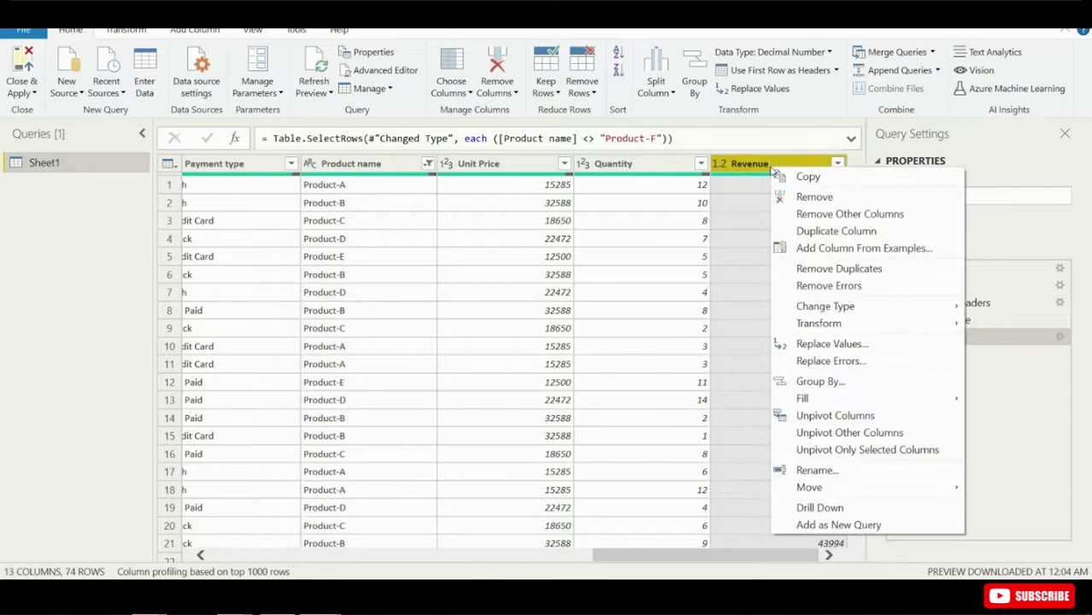
pyautogui.moveTo(850, 309)
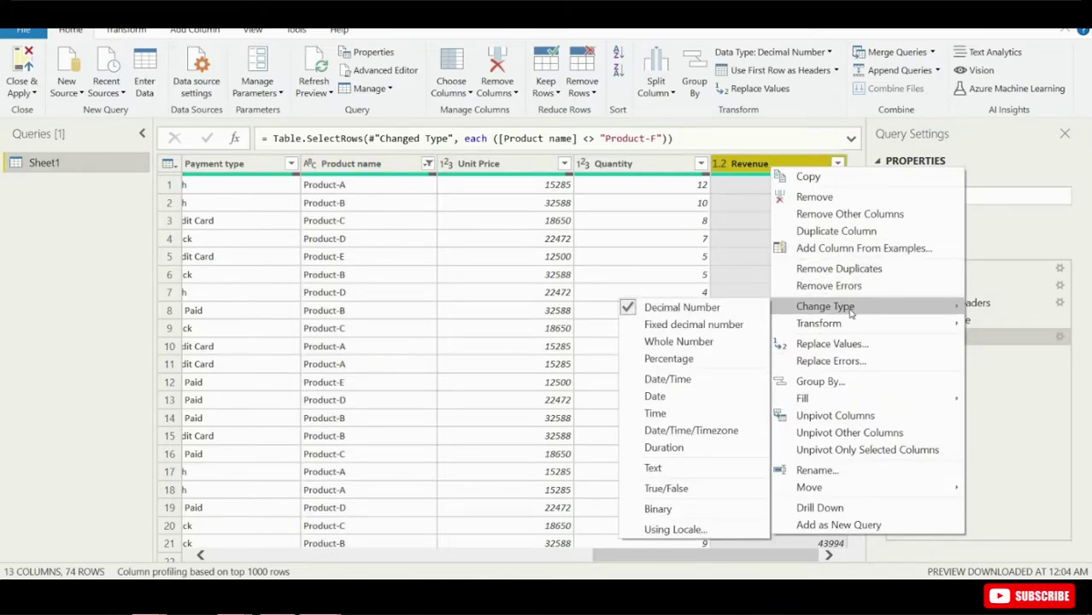
pyautogui.click(702, 343)
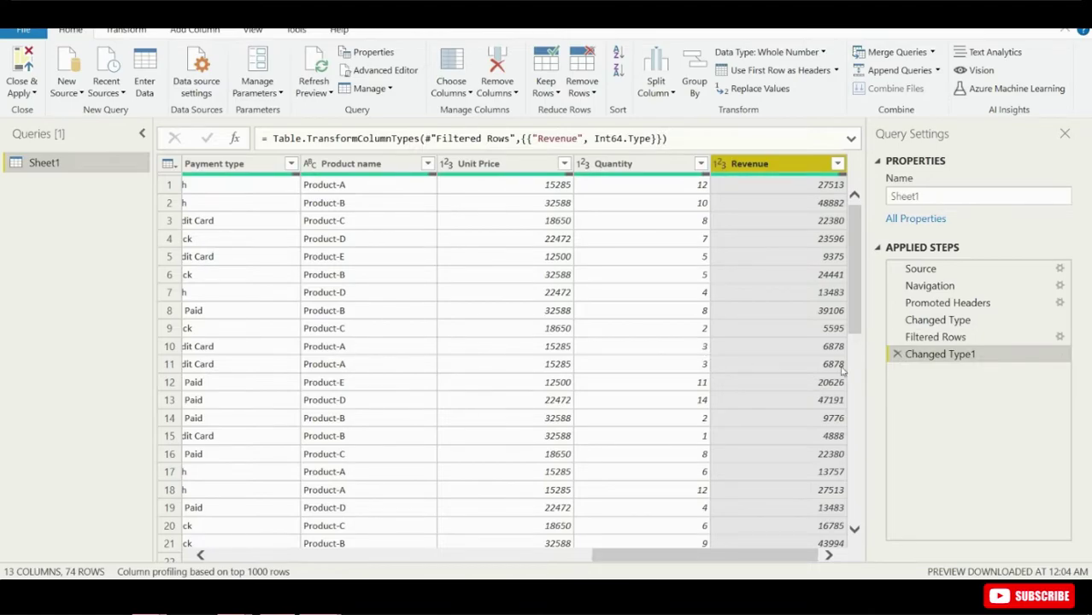
pyautogui.scroll(-5, 855, 314)
pyautogui.scroll(5, 855, 315)
# Step: Rename the Shipped column to 'Shippment date'
pyautogui.moveTo(757, 556); pyautogui.dragTo(649, 558)
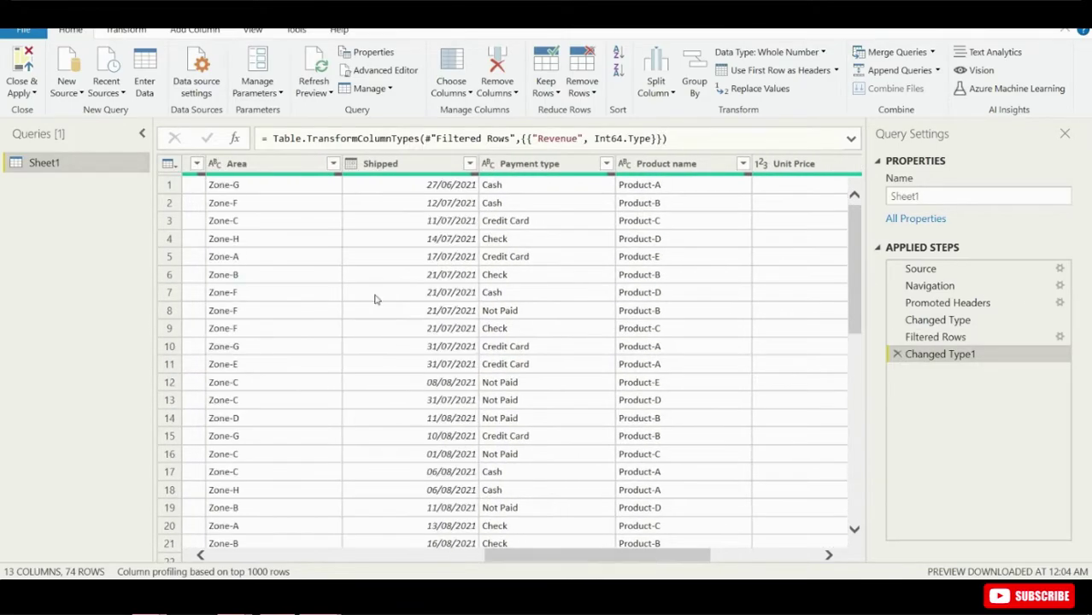
pyautogui.click(421, 165)
pyautogui.doubleClick(420, 163)
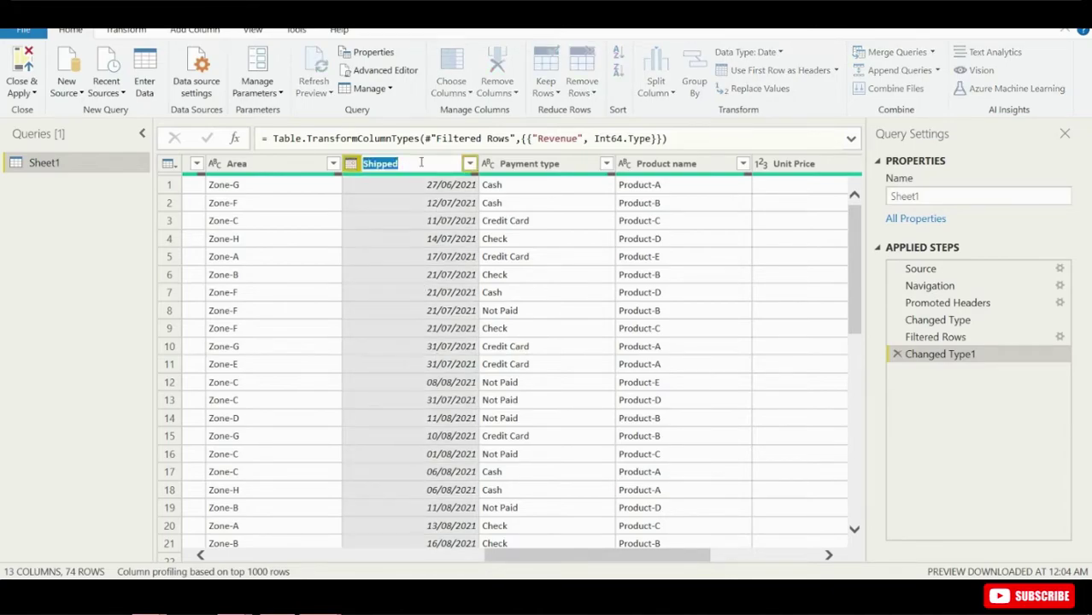
pyautogui.press('End')
pyautogui.press('BackSpace')
pyautogui.press('BackSpace')
pyautogui.write('ment date')
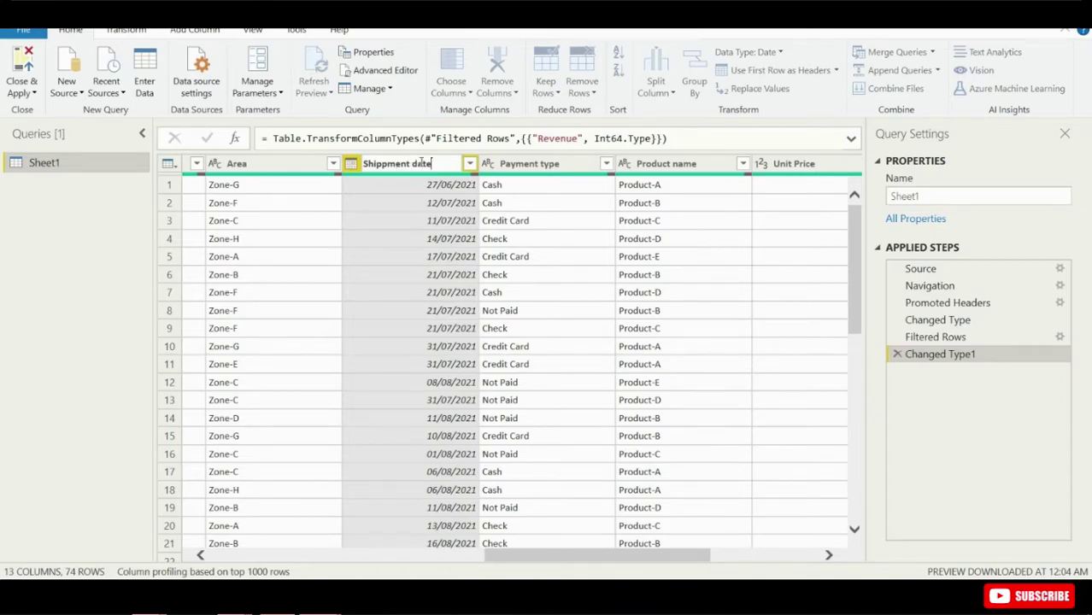
pyautogui.press('Return')
pyautogui.click(428, 188)
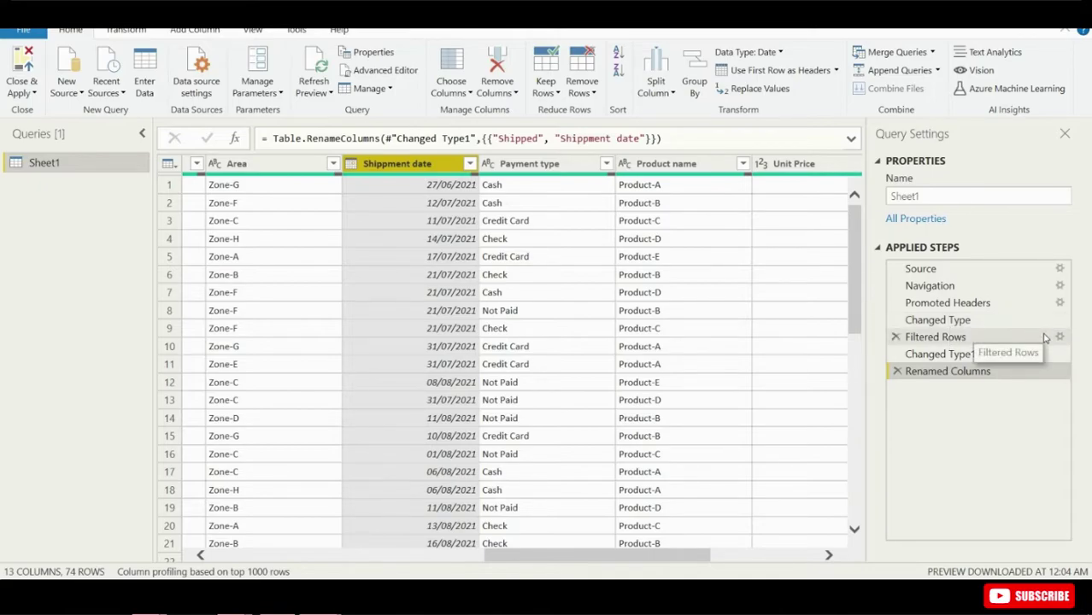
# Step: Review the Filtered Rows step, then delete it so the query returns to 75 rows
pyautogui.click(945, 339)
pyautogui.doubleClick(944, 338)
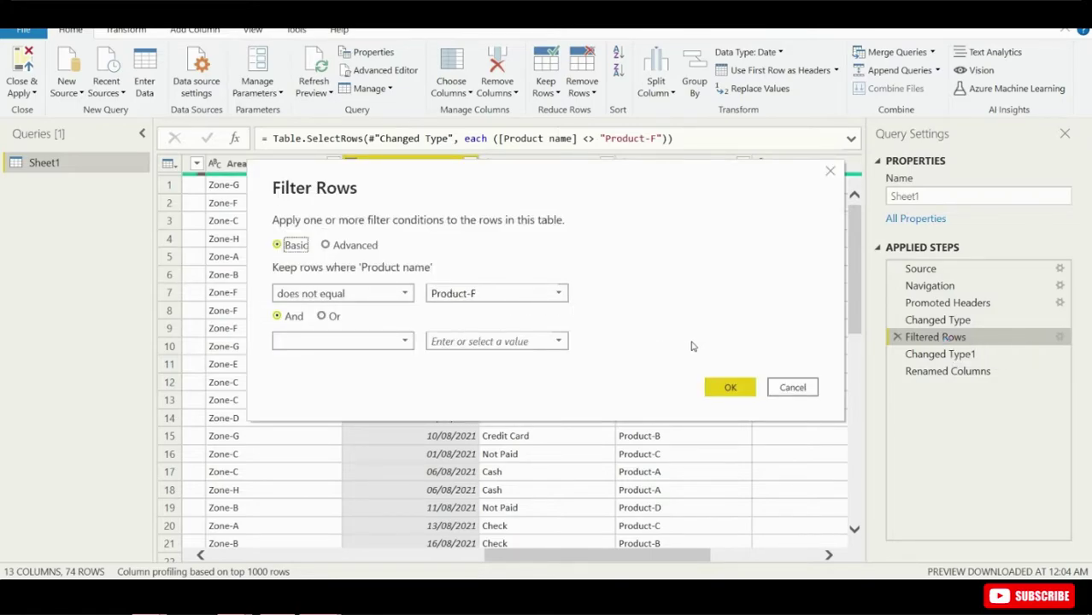
pyautogui.click(794, 389)
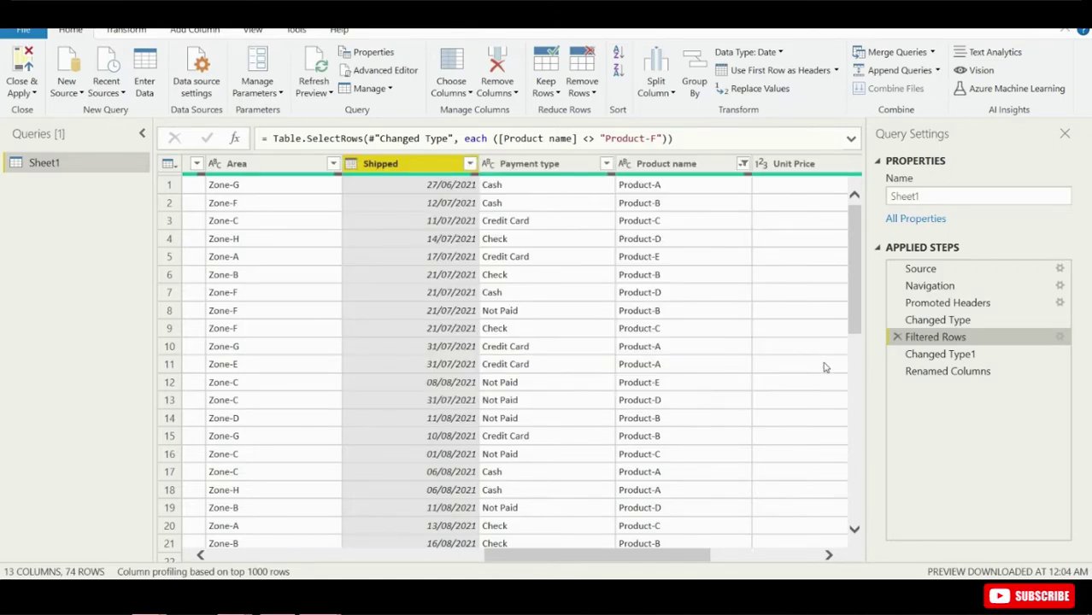
pyautogui.click(896, 337)
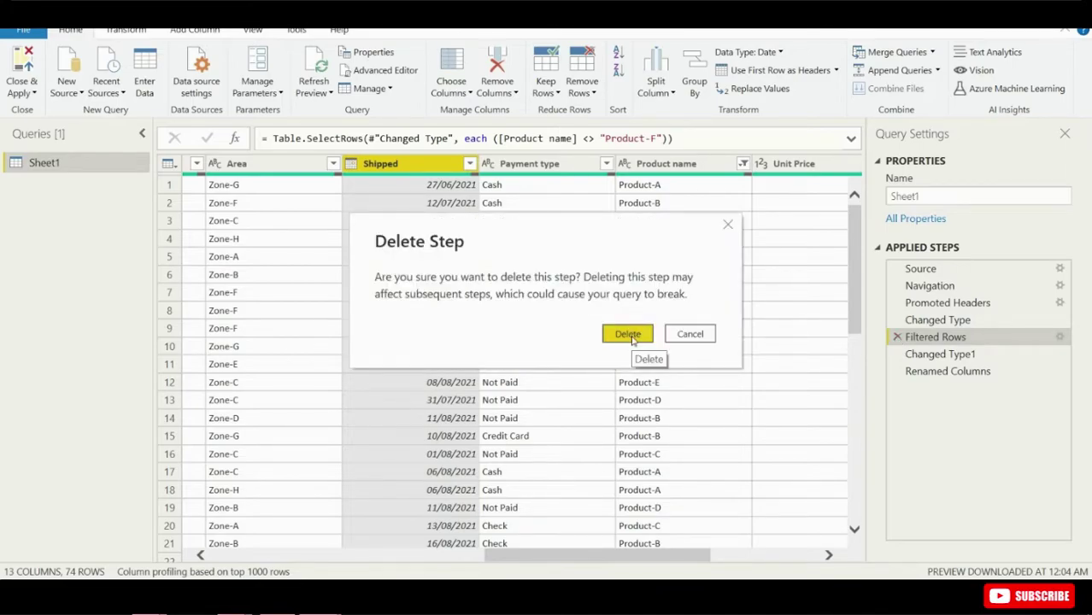
pyautogui.click(629, 335)
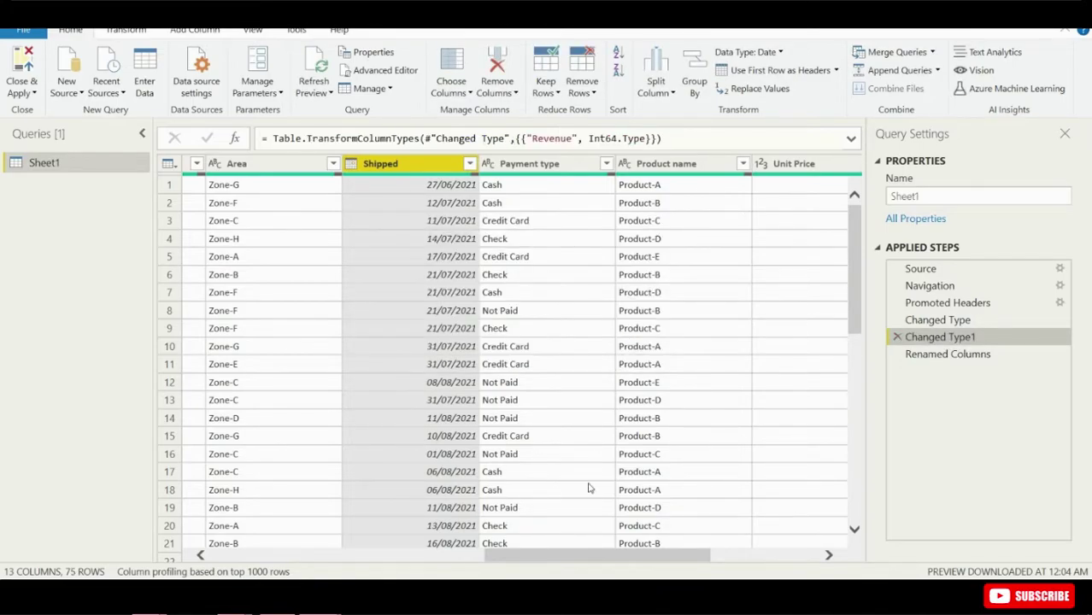
pyautogui.moveTo(620, 556); pyautogui.dragTo(318, 545)
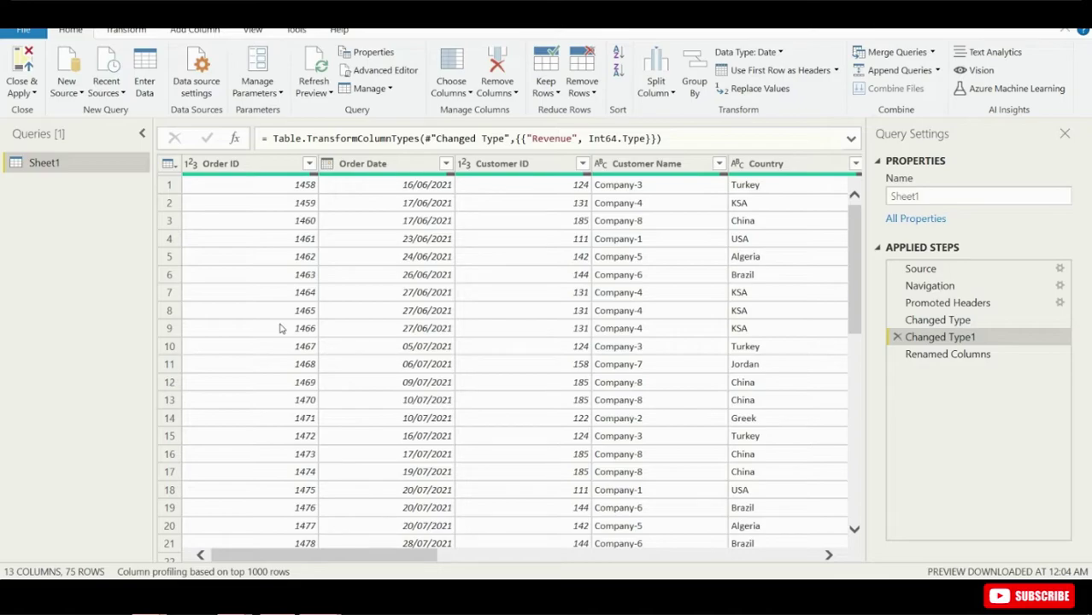
# Step: Add a Web source using the pasted Wikipedia tax-revenue URL, connecting with Anonymous access
pyautogui.click(70, 97)
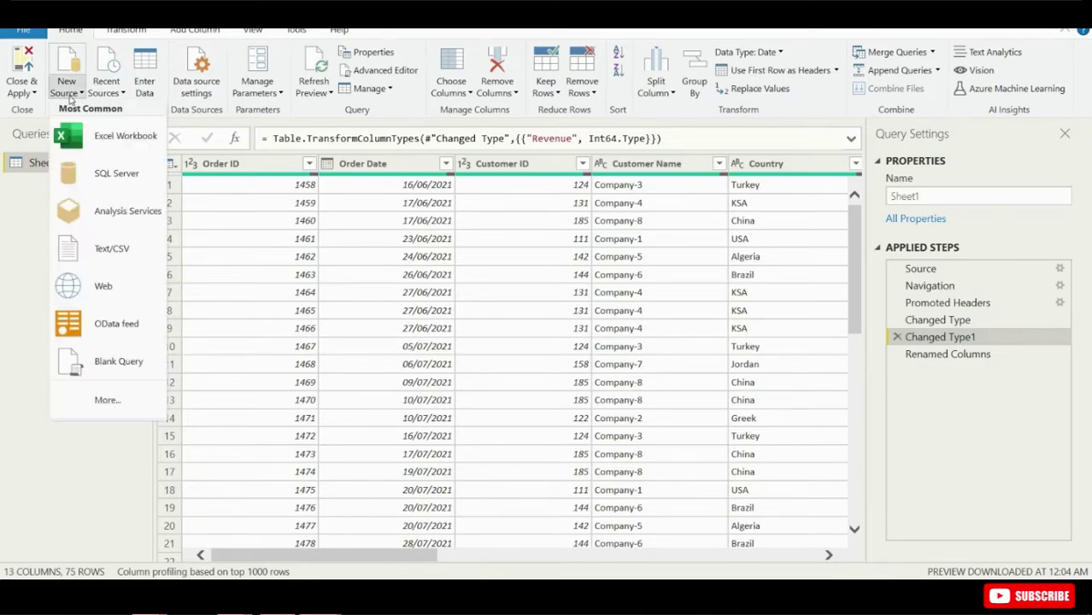
pyautogui.click(117, 288)
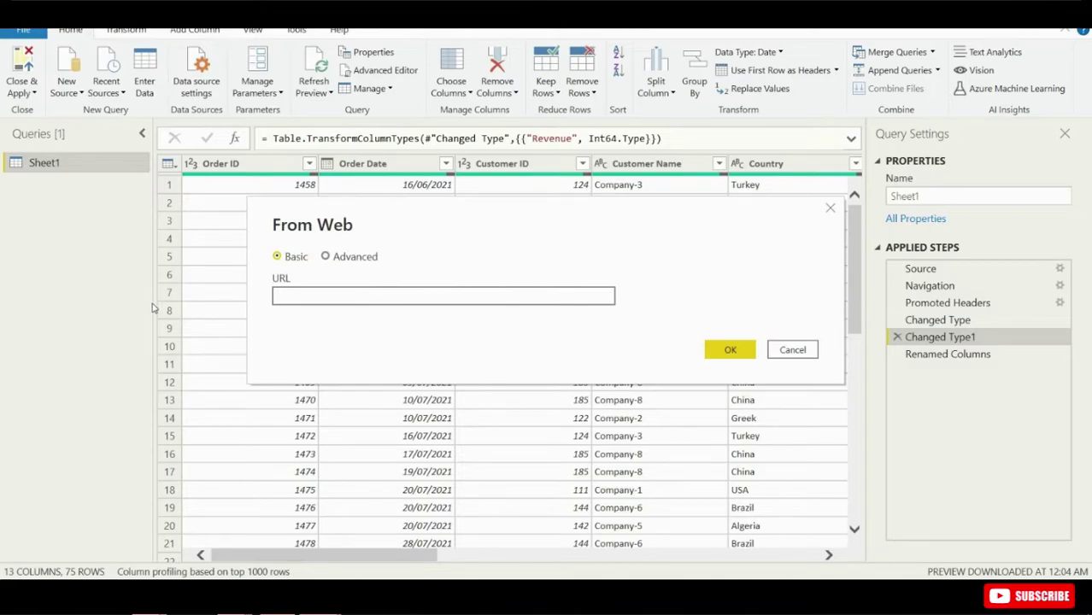
pyautogui.rightClick(298, 296)
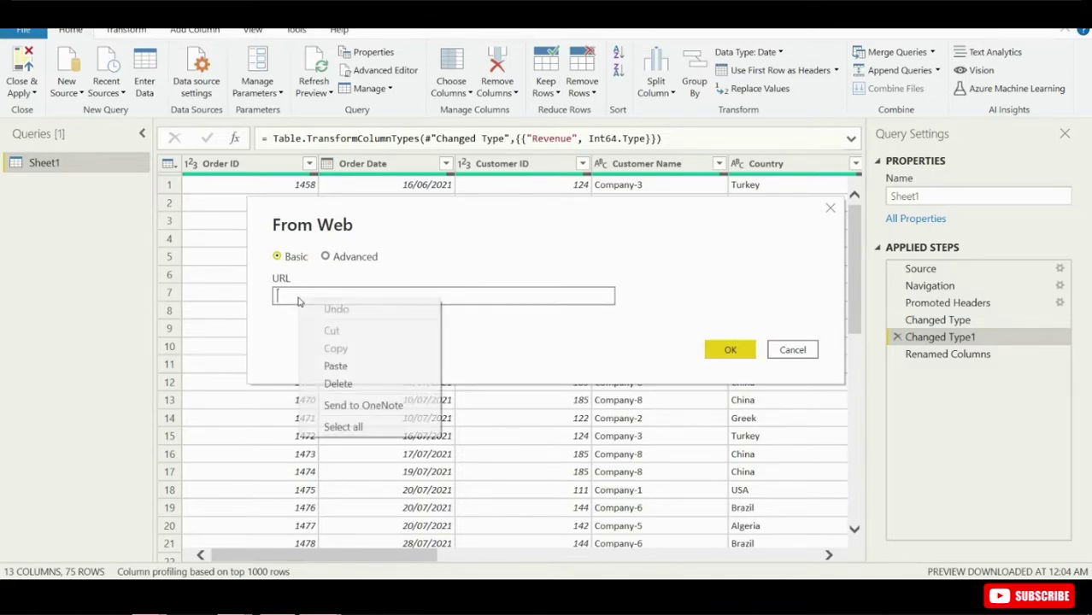
pyautogui.click(336, 365)
pyautogui.click(731, 352)
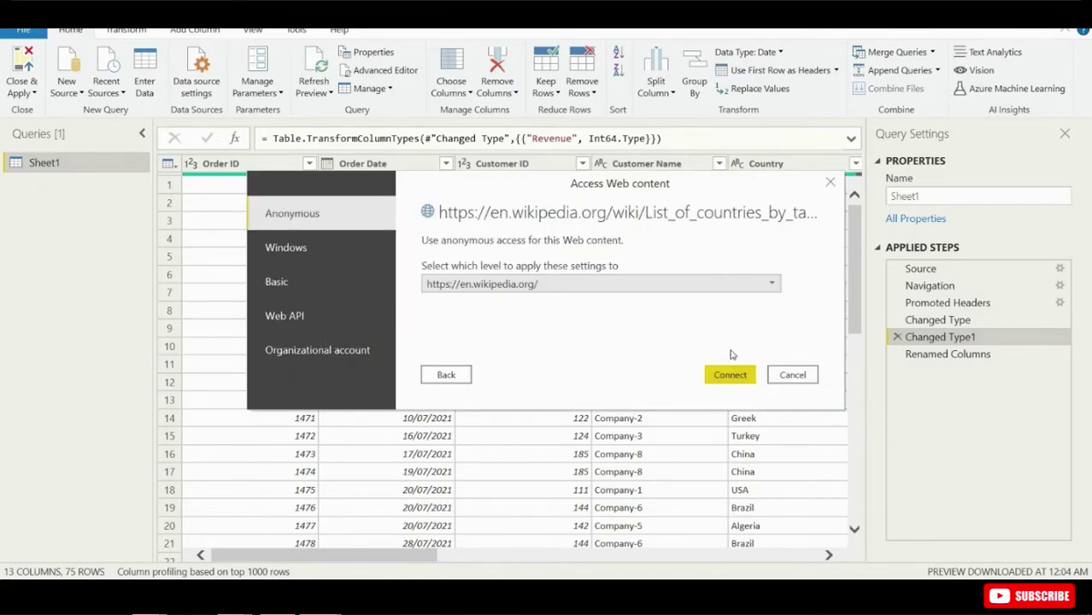
pyautogui.click(727, 382)
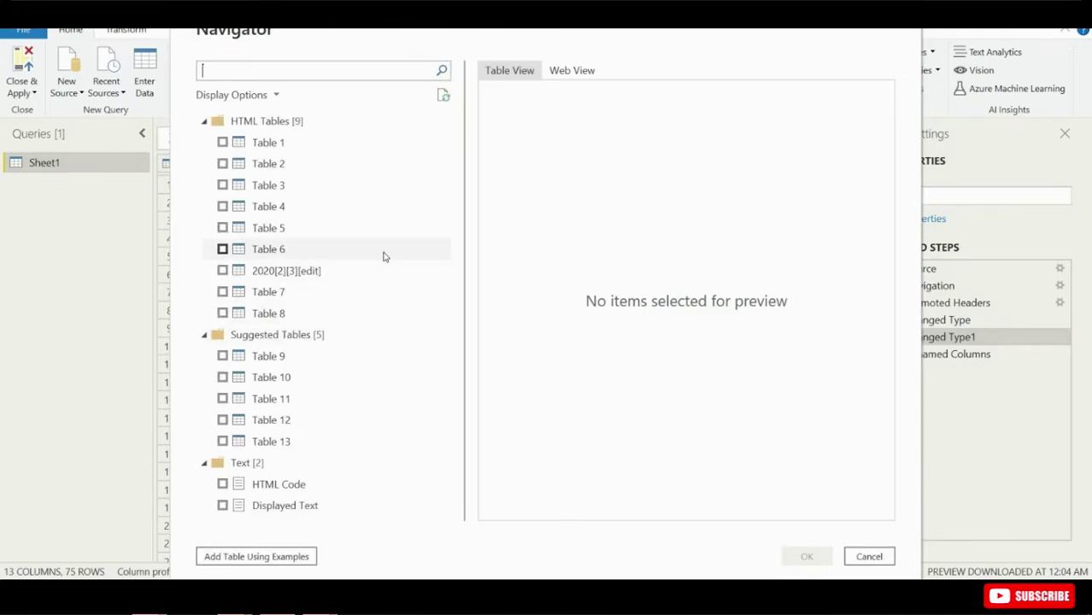
# Step: Select the 2020[2][3][edit] table in the Navigator and load it as a new query
pyautogui.click(359, 270)
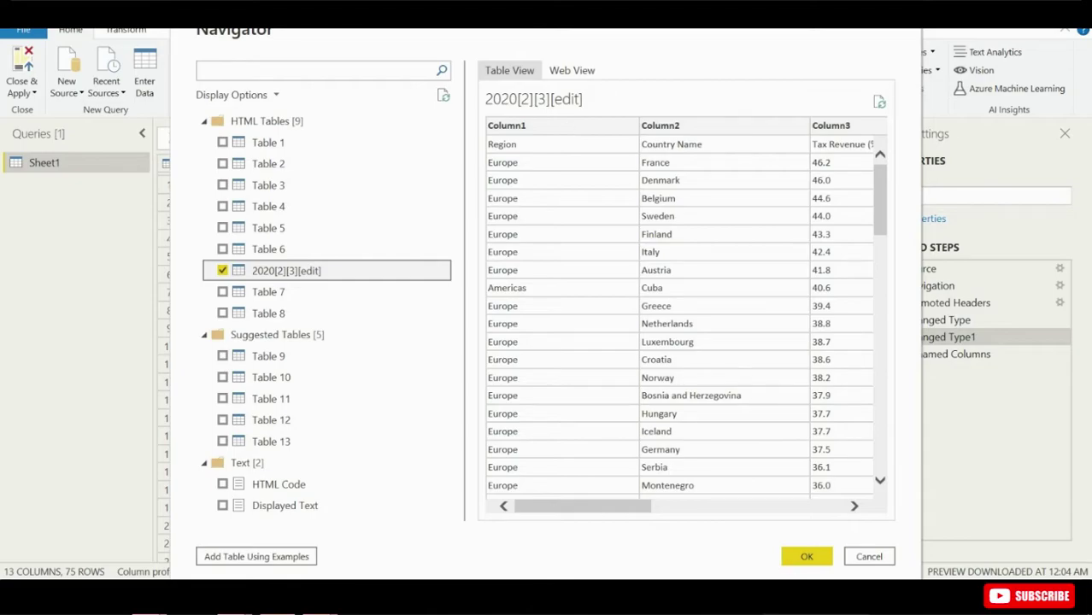
pyautogui.click(806, 556)
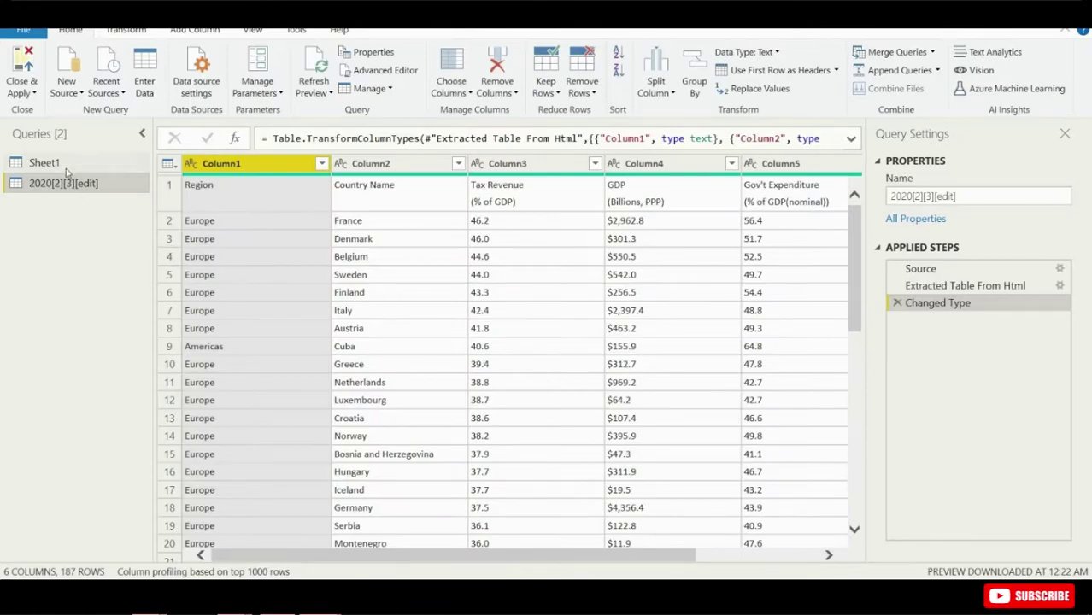
# Step: Rename the 2020[2][3][edit] query to 'Tax' and Sheet1 to 'Sale Report', then reselect Tax
pyautogui.click(62, 166)
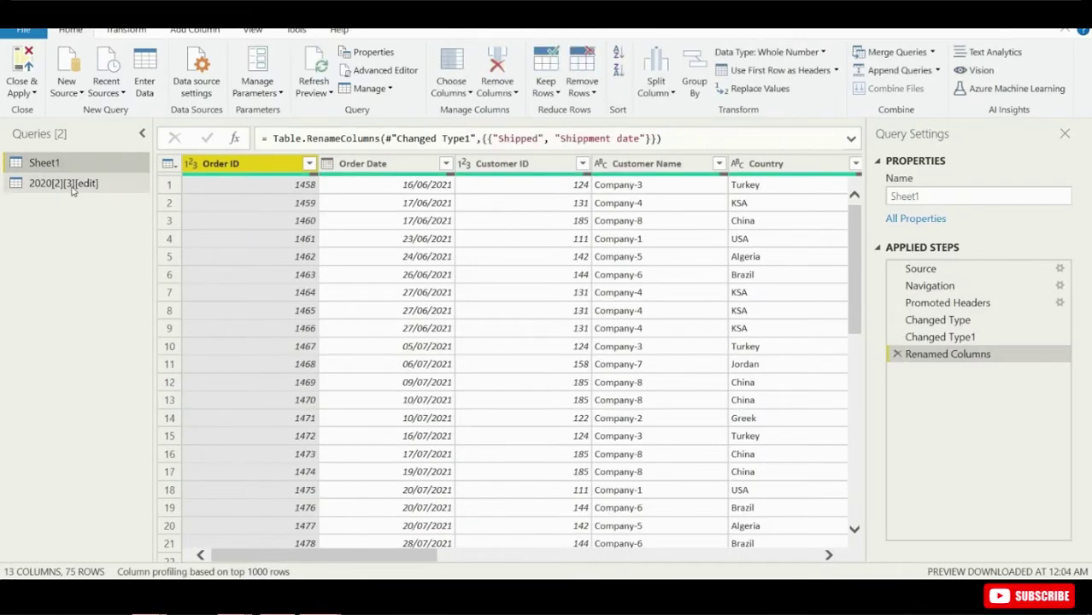
pyautogui.click(72, 186)
pyautogui.doubleClick(88, 184)
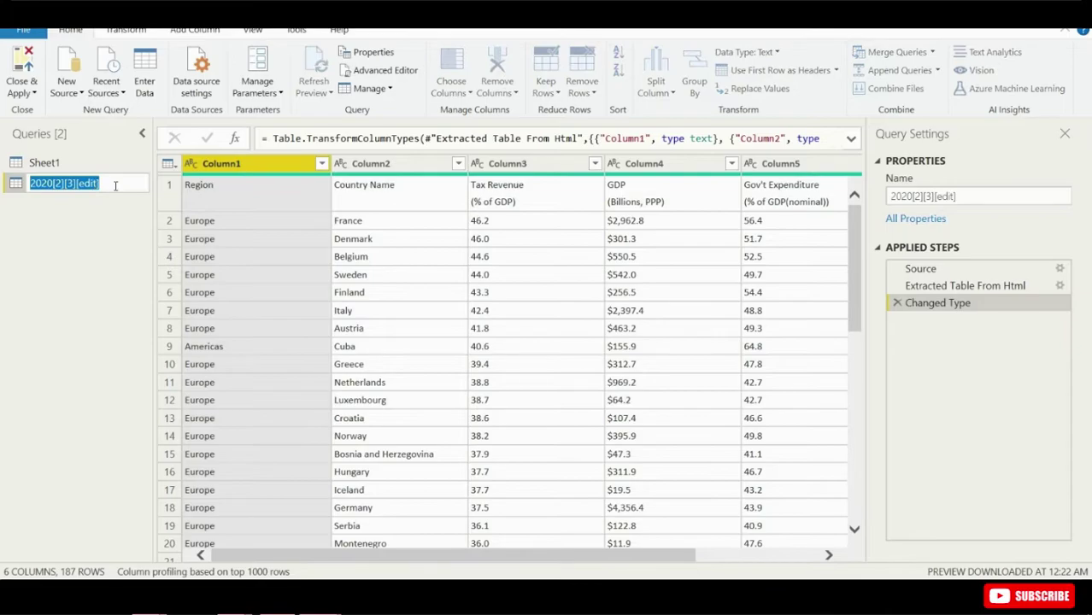
pyautogui.write('Tax')
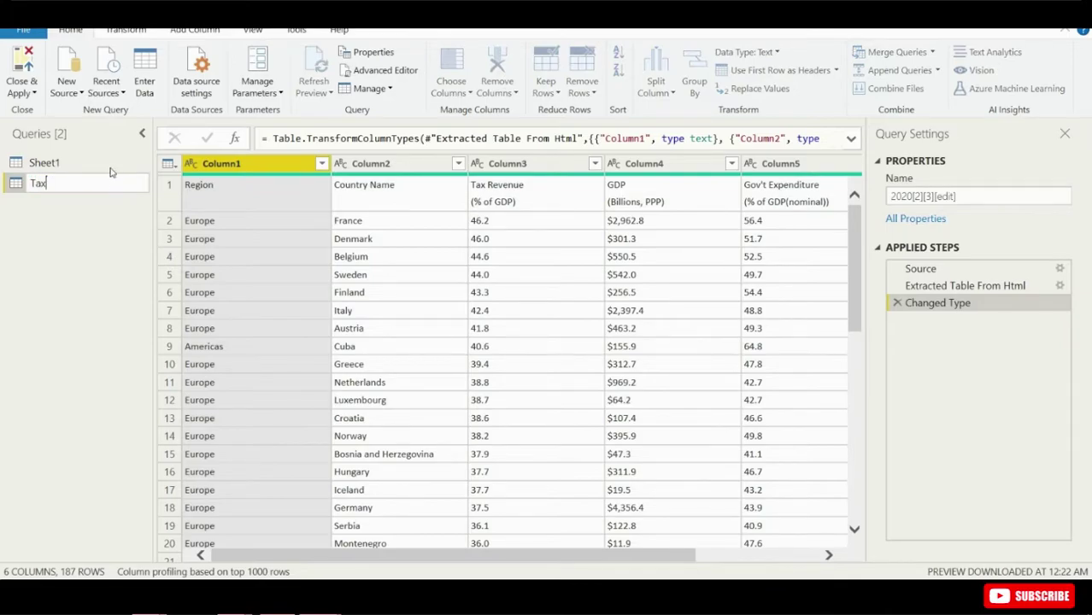
pyautogui.press('Return')
pyautogui.doubleClick(106, 164)
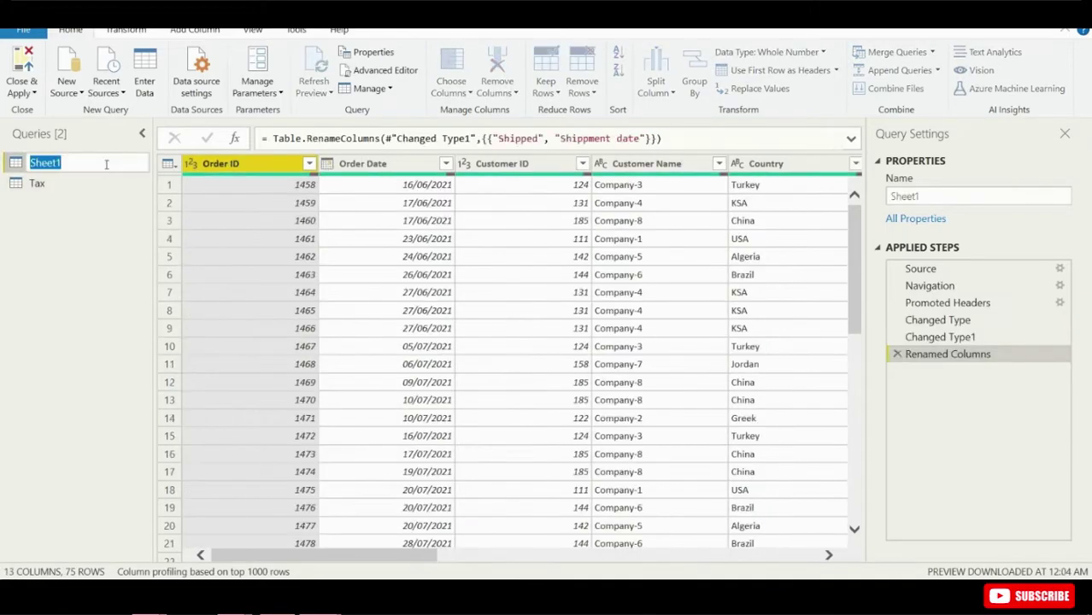
pyautogui.write('Sale Report')
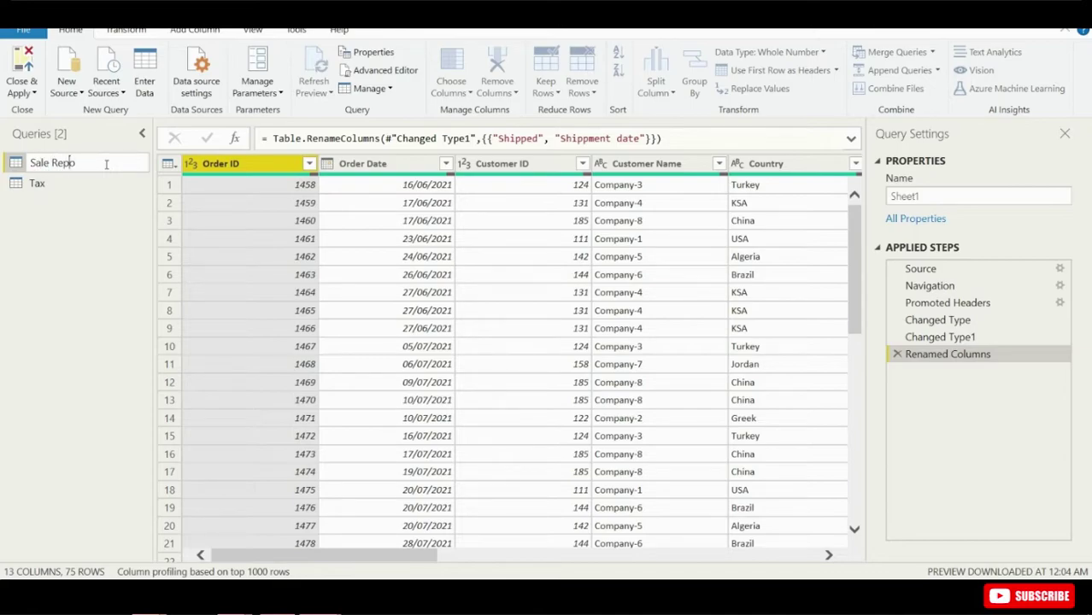
pyautogui.click(95, 187)
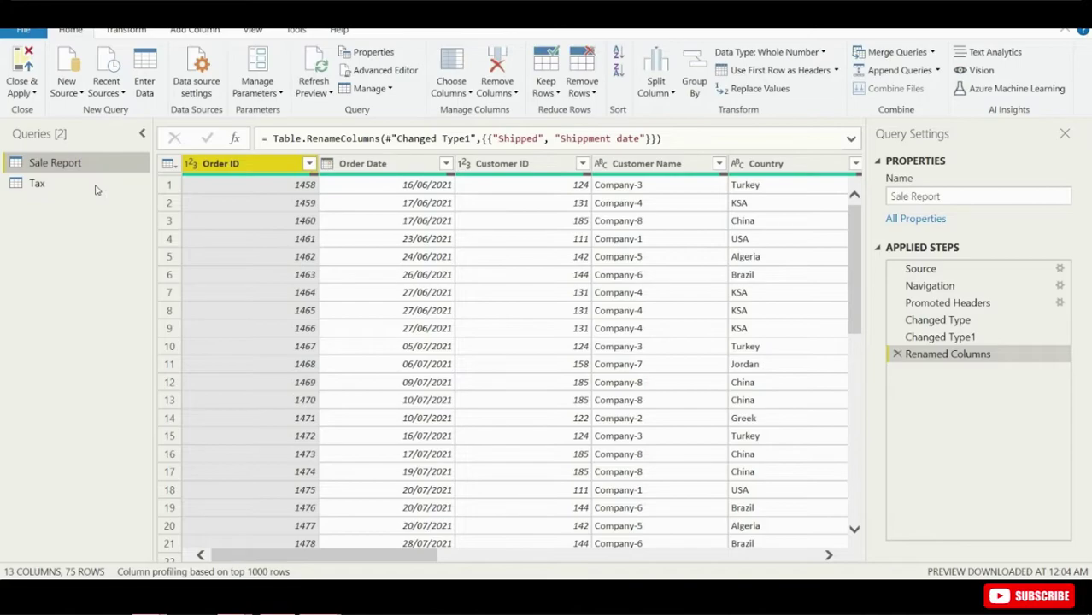
pyautogui.click(95, 189)
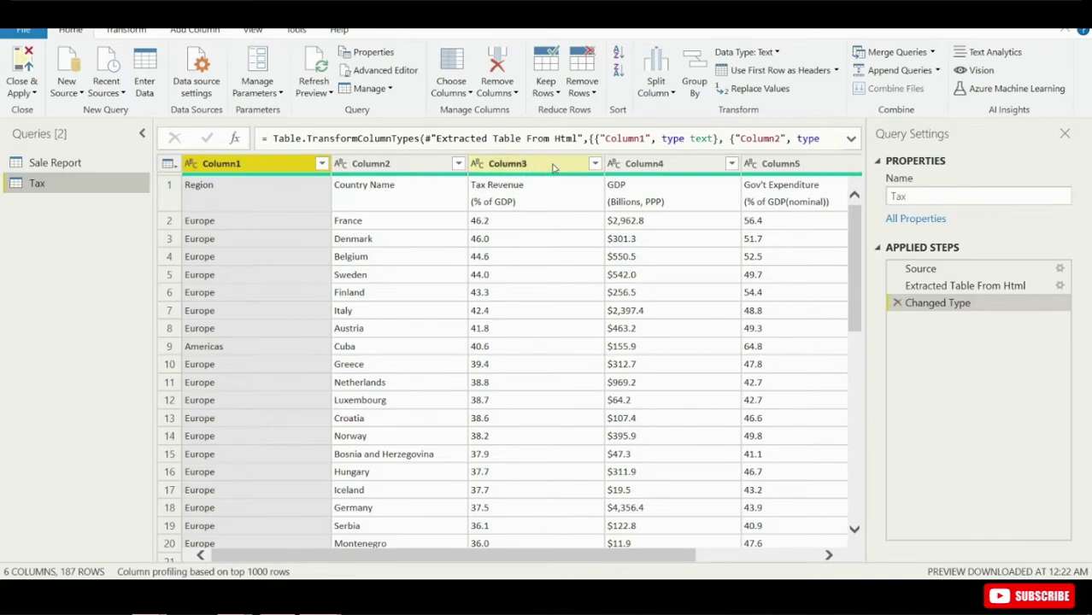
# Step: Remove the Public Debt, Gov't Expenditure, GDP and Column1 columns from the Tax table
pyautogui.hscroll(4, 760, 217)
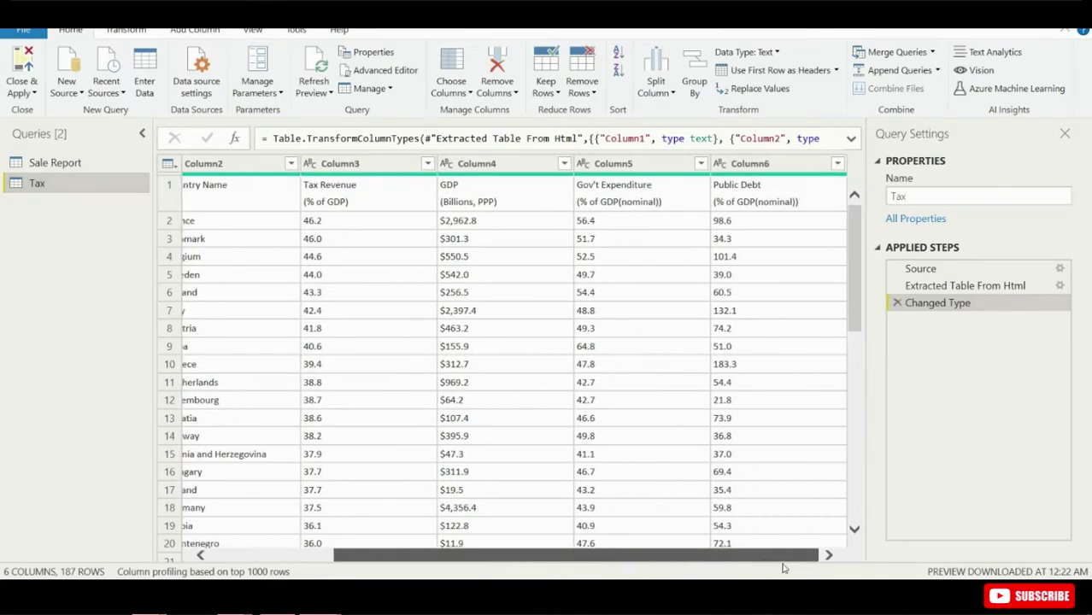
pyautogui.rightClick(760, 165)
pyautogui.click(773, 195)
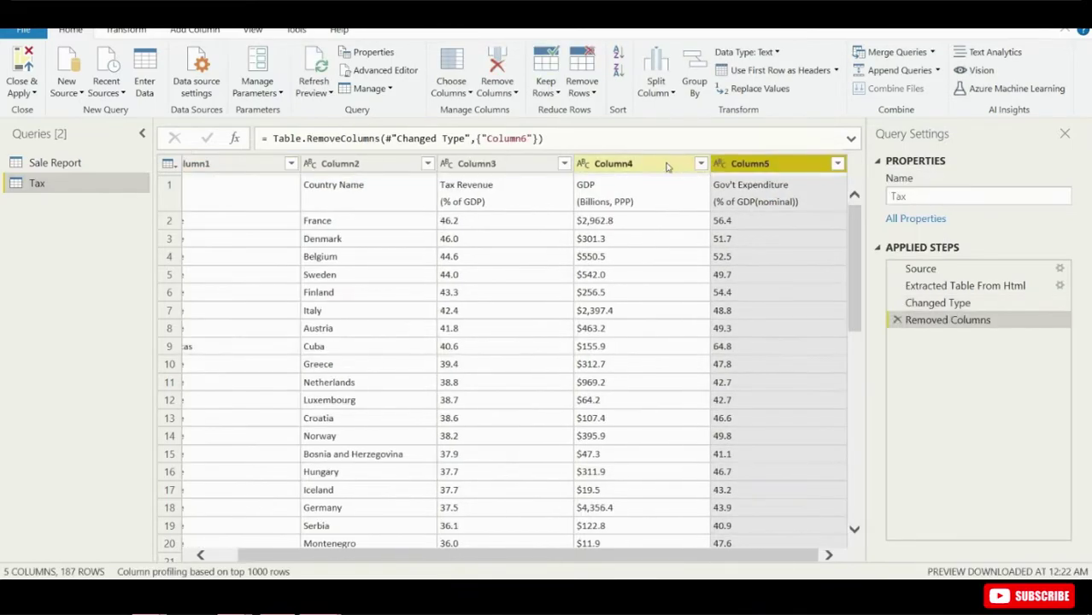
pyautogui.rightClick(743, 169)
pyautogui.click(769, 195)
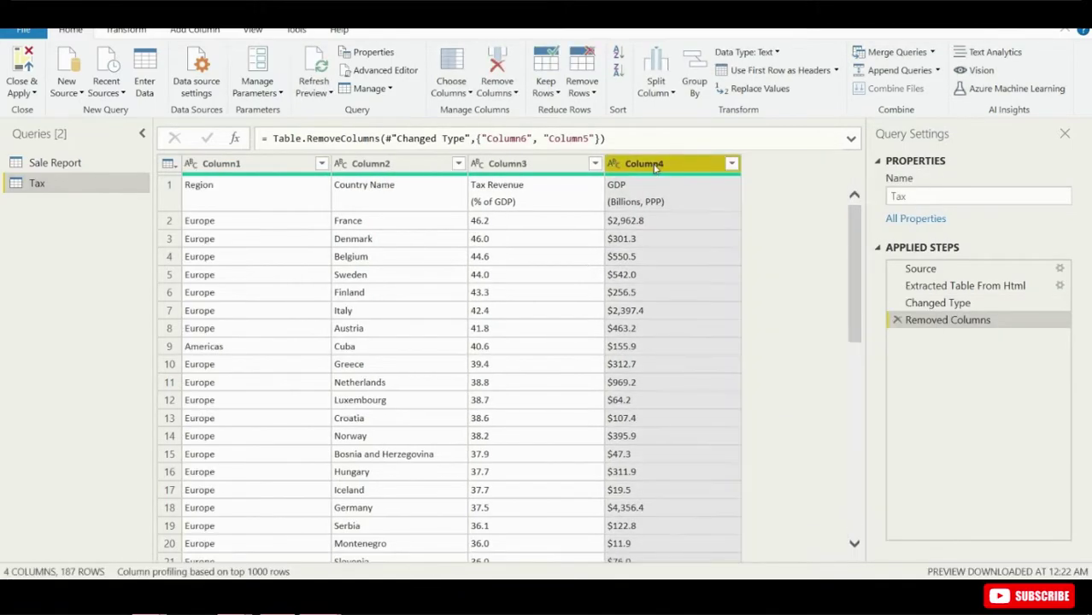
pyautogui.rightClick(653, 165)
pyautogui.click(692, 194)
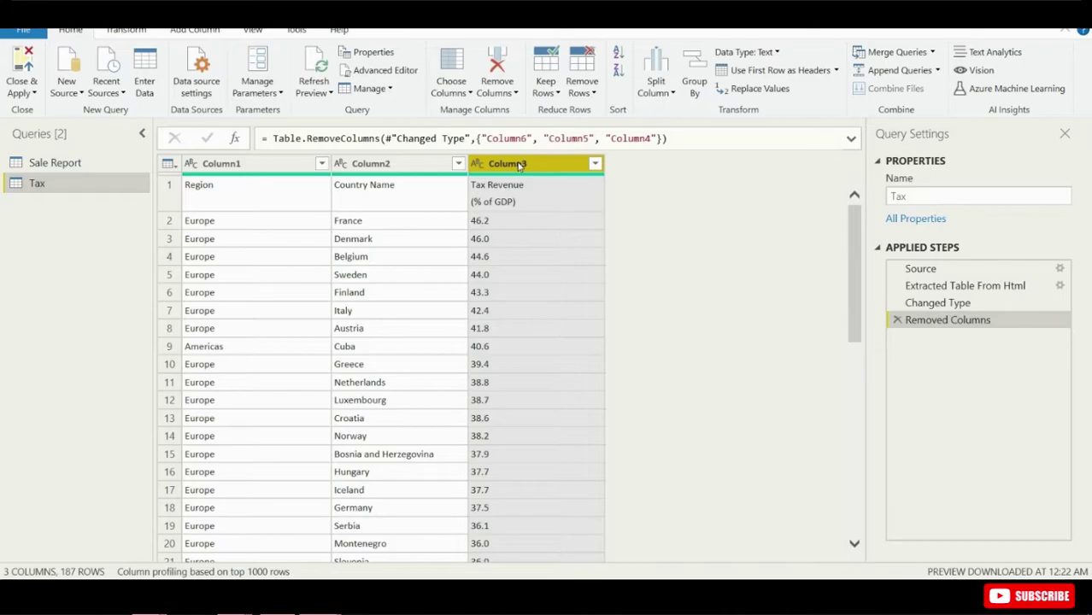
pyautogui.scroll(-6, 350, 385)
pyautogui.scroll(3, 347, 389)
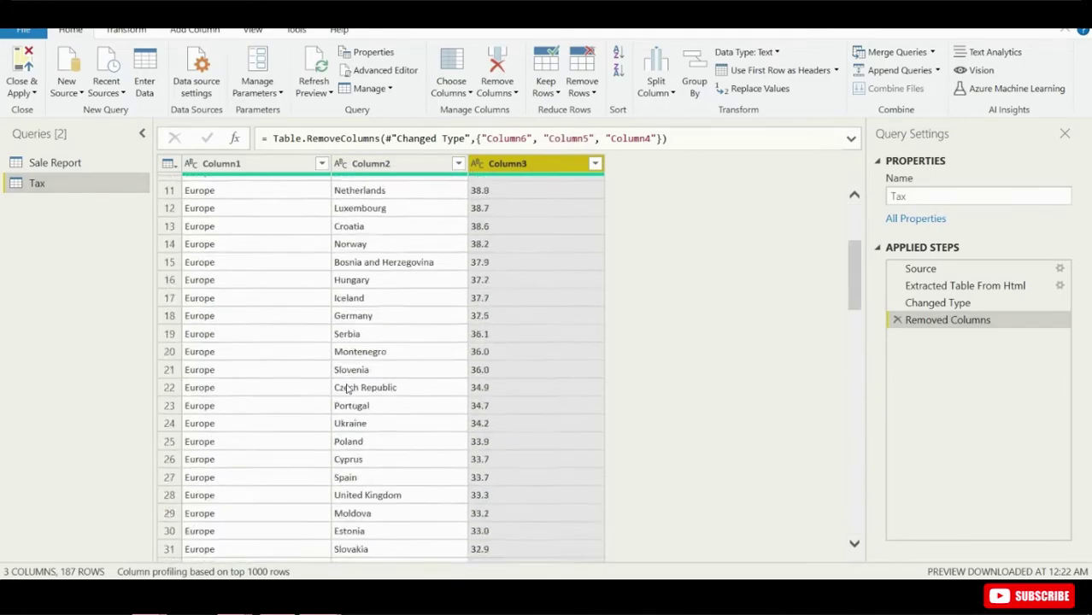
pyautogui.scroll(4, 347, 389)
pyautogui.rightClick(220, 164)
pyautogui.moveTo(294, 299)
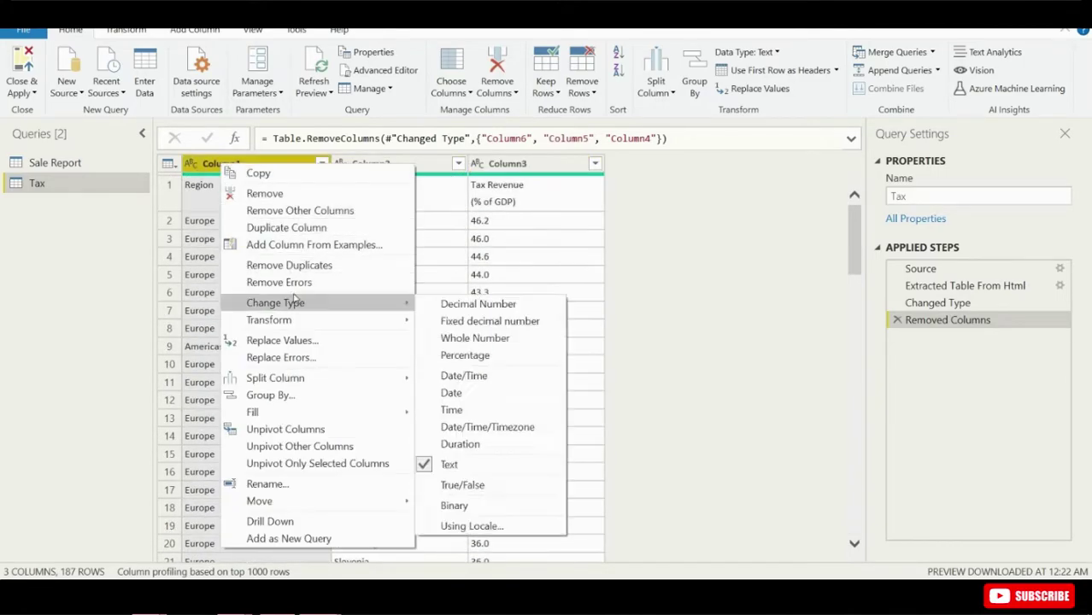
pyautogui.click(261, 194)
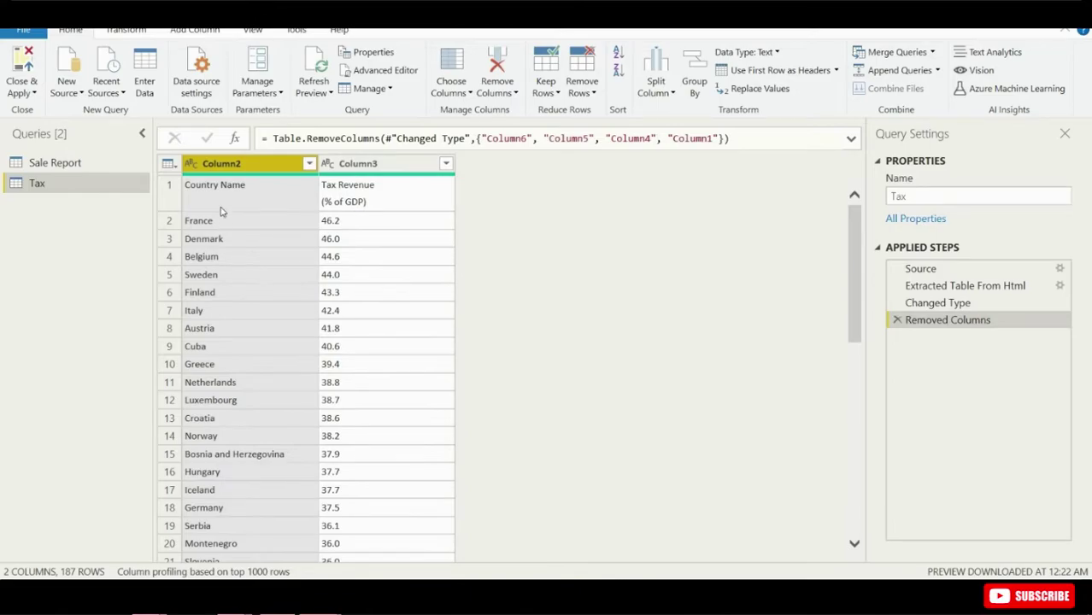
# Step: Filter the country column to exclude the leftover 'Country Name' header row
pyautogui.click(261, 196)
pyautogui.click(309, 163)
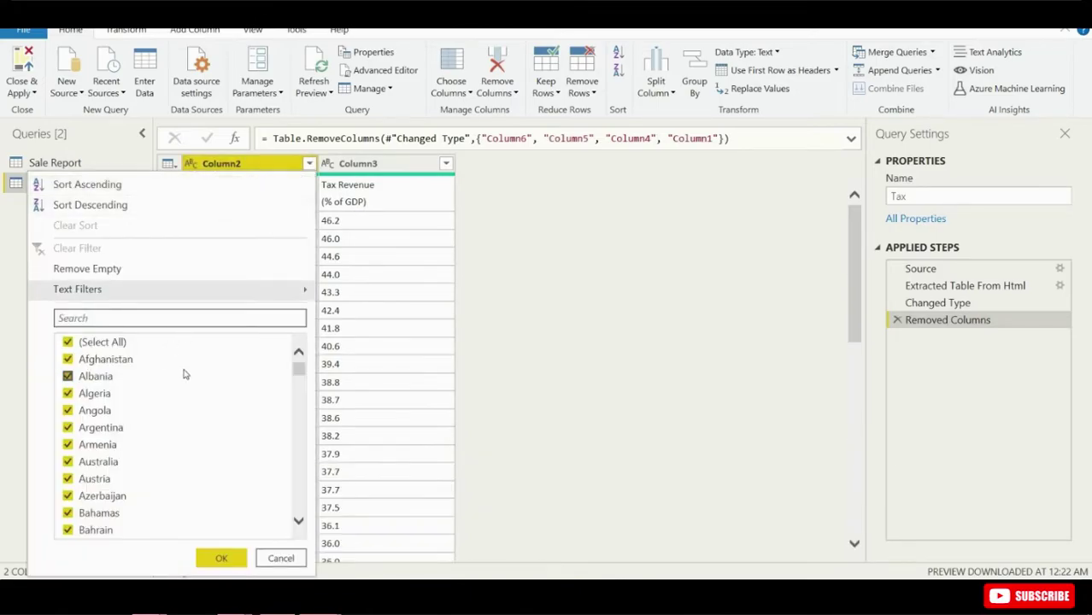
pyautogui.moveTo(298, 369); pyautogui.dragTo(299, 395)
pyautogui.click(139, 348)
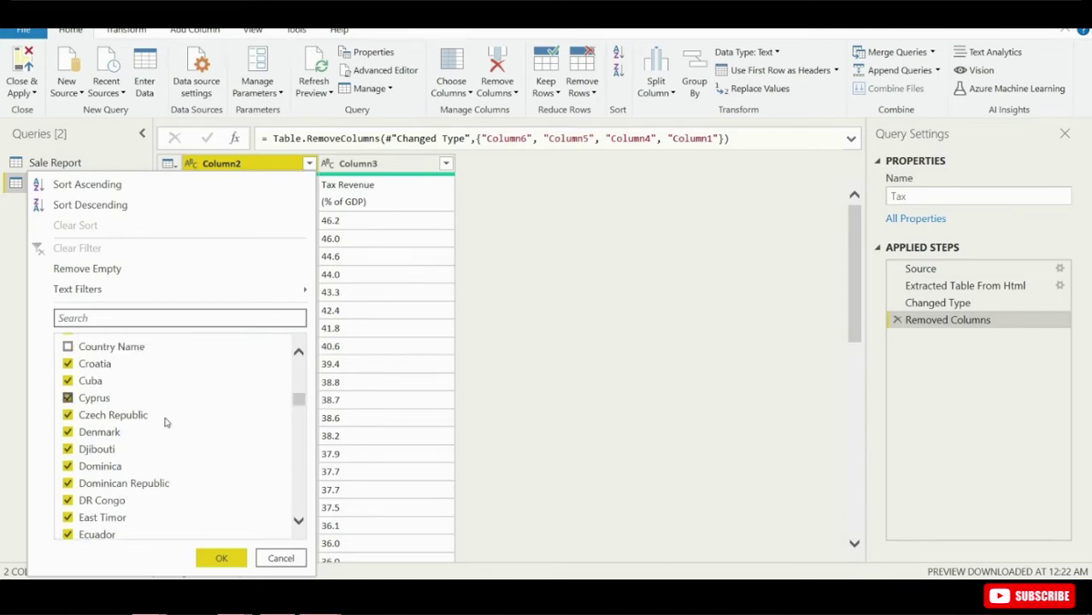
pyautogui.click(221, 557)
# Step: Rename Column2 to 'Country nmae' and Column3 to 'Tax Revenue'
pyautogui.doubleClick(261, 163)
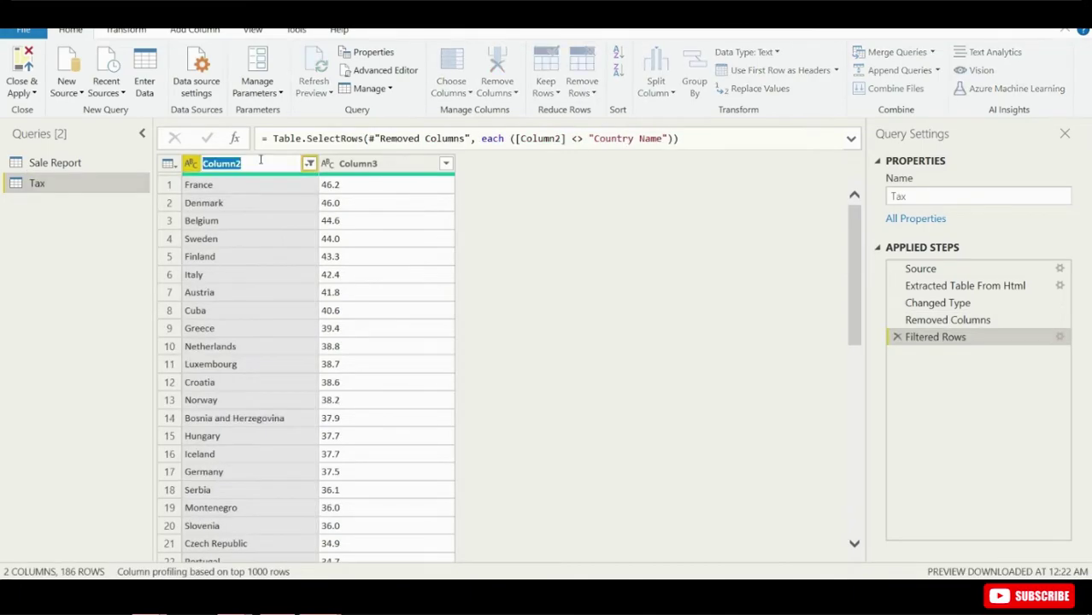
pyautogui.write('Country nmae')
pyautogui.press('Return')
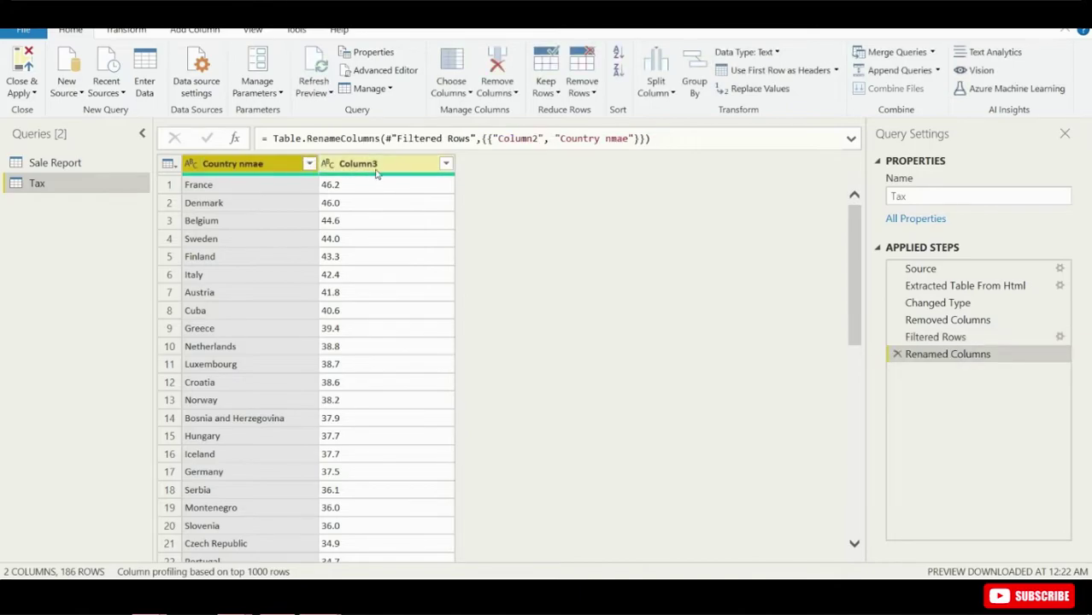
pyautogui.doubleClick(376, 164)
pyautogui.write('Tax R')
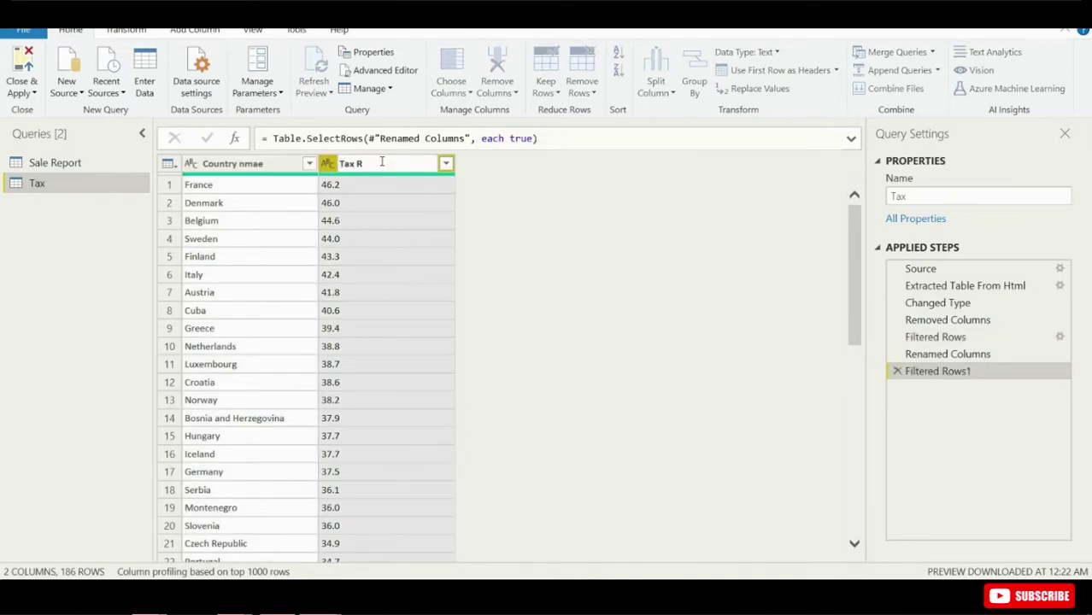
pyautogui.write('evenue')
pyautogui.press('Return')
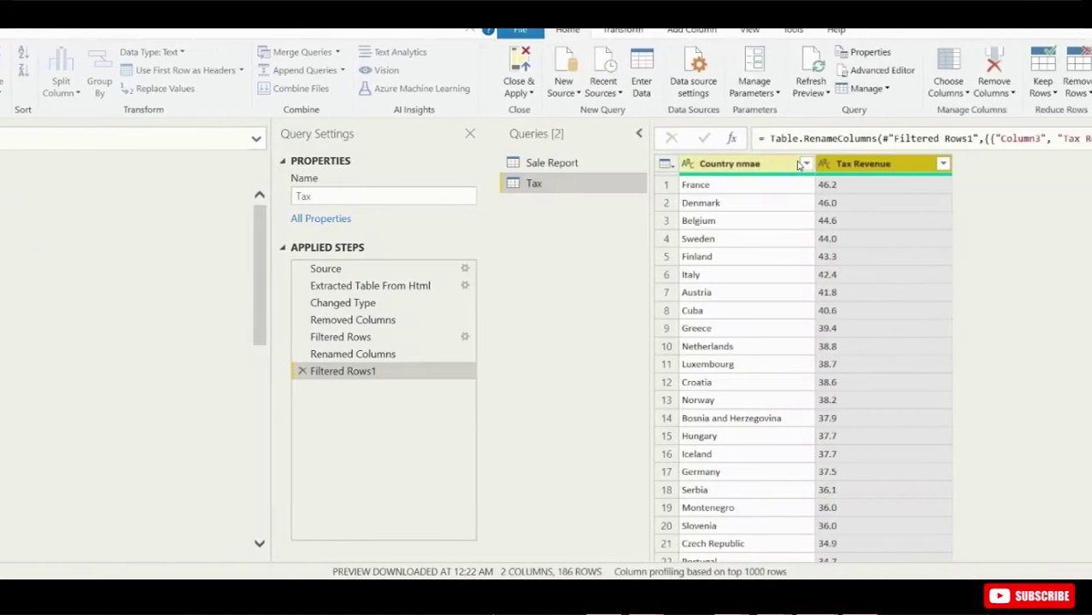
# Step: In the Country nmae filter, untick all and keep Algeria, Brazil, China and Greece
pyautogui.click(310, 165)
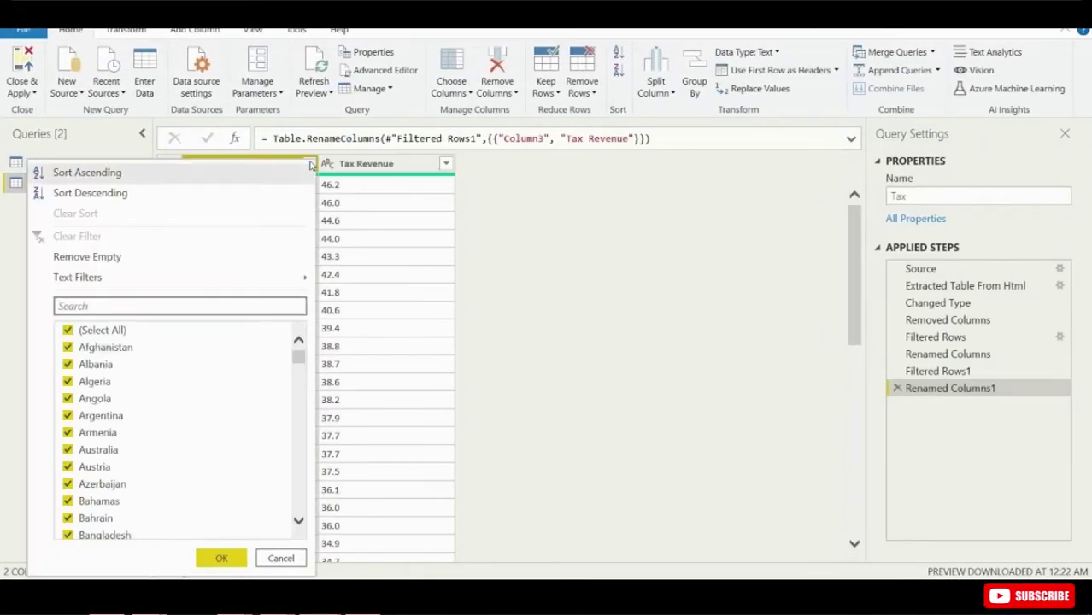
pyautogui.click(171, 305)
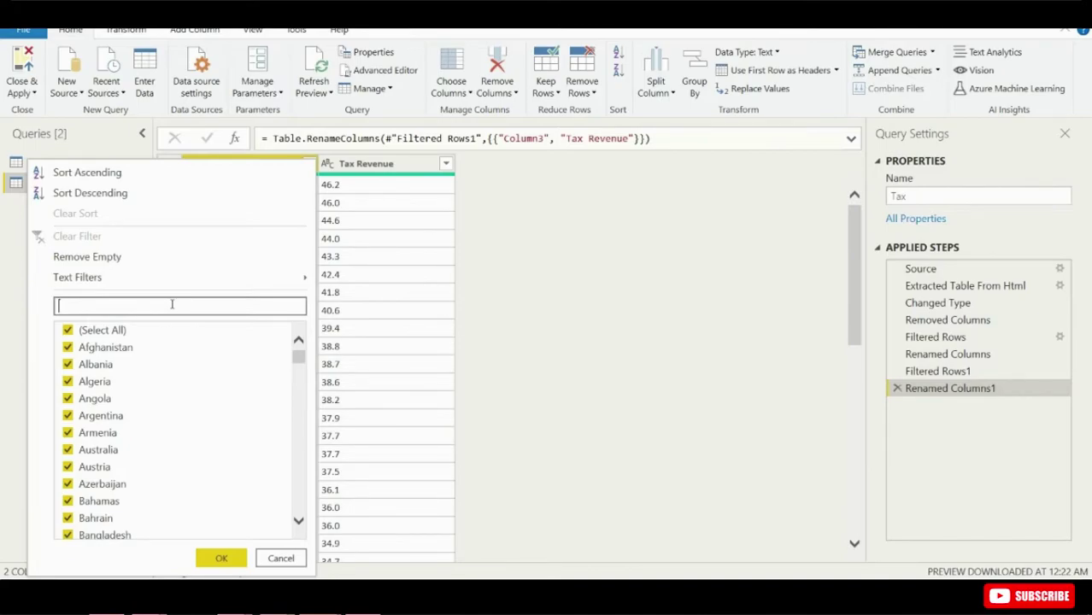
pyautogui.click(100, 332)
pyautogui.click(111, 304)
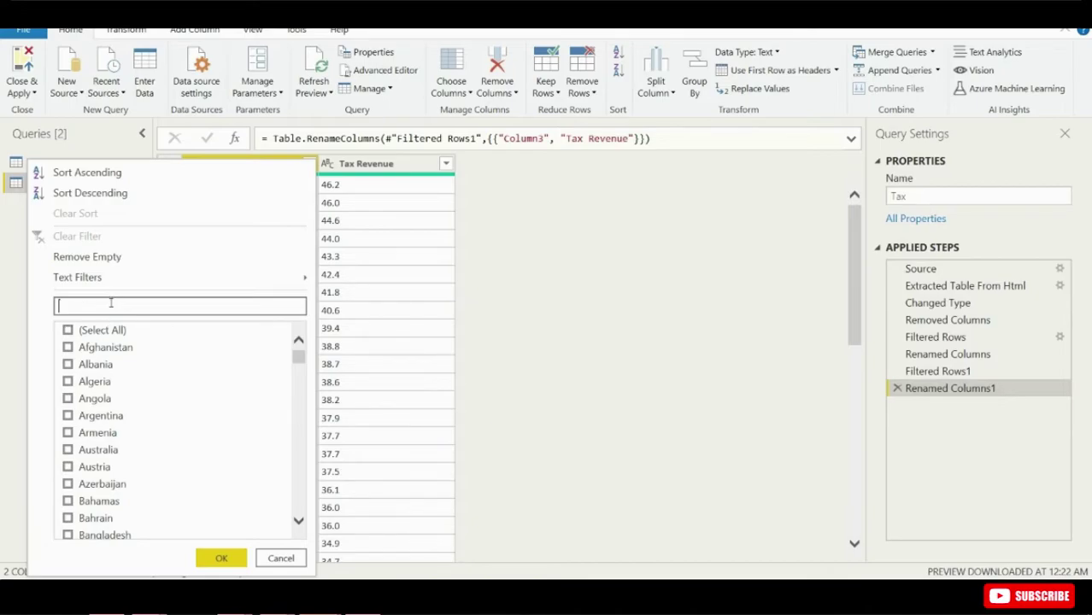
pyautogui.write('al')
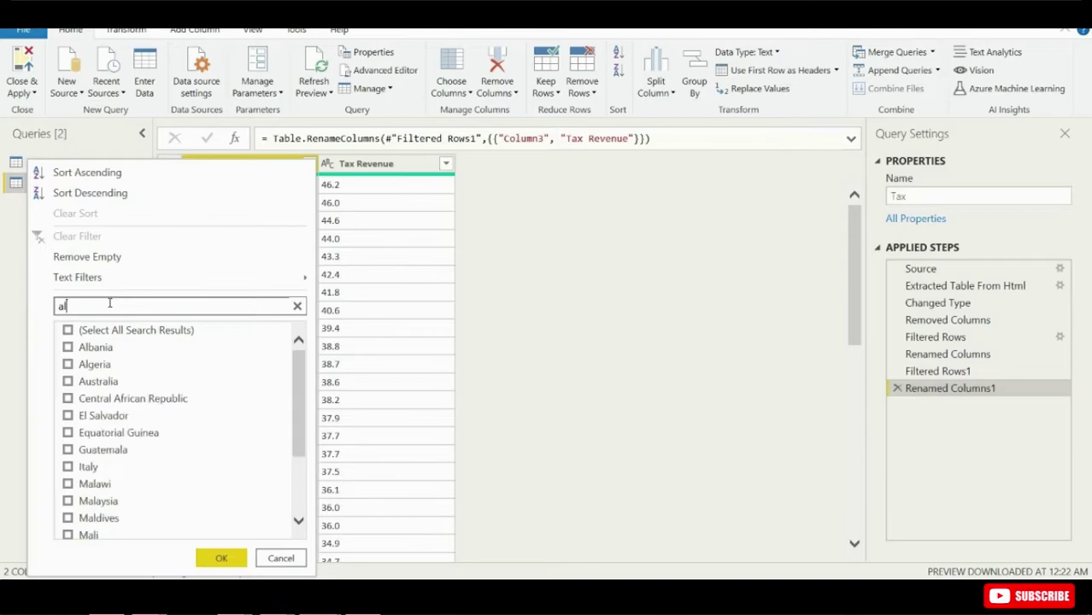
pyautogui.write('ger')
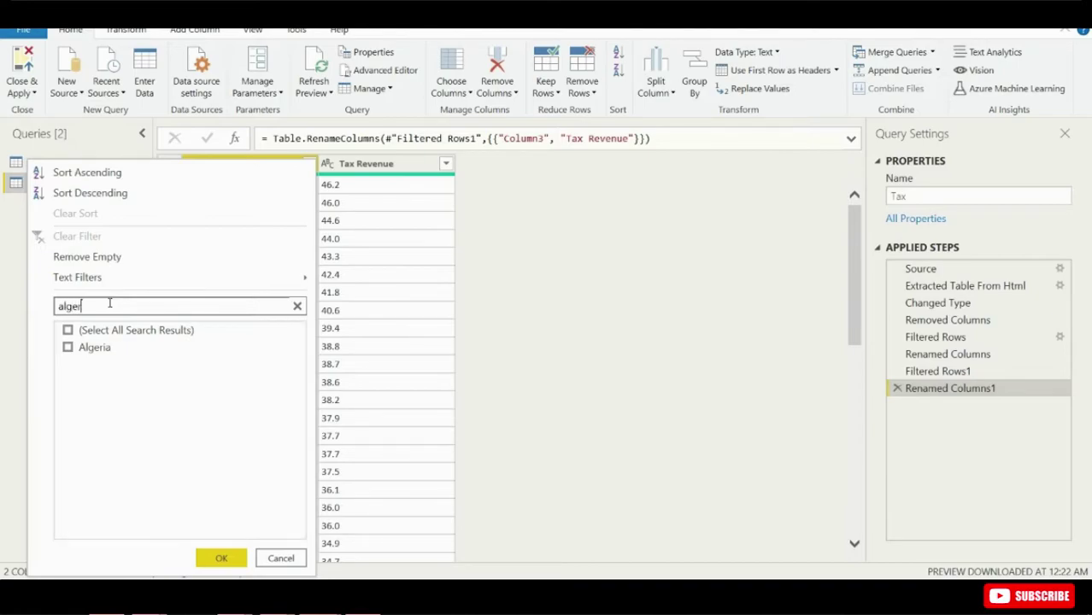
pyautogui.write('ia')
pyautogui.click(82, 351)
pyautogui.moveTo(90, 306); pyautogui.dragTo(34, 290)
pyautogui.write('braz')
pyautogui.click(83, 348)
pyautogui.doubleClick(89, 311)
pyautogui.write('chin')
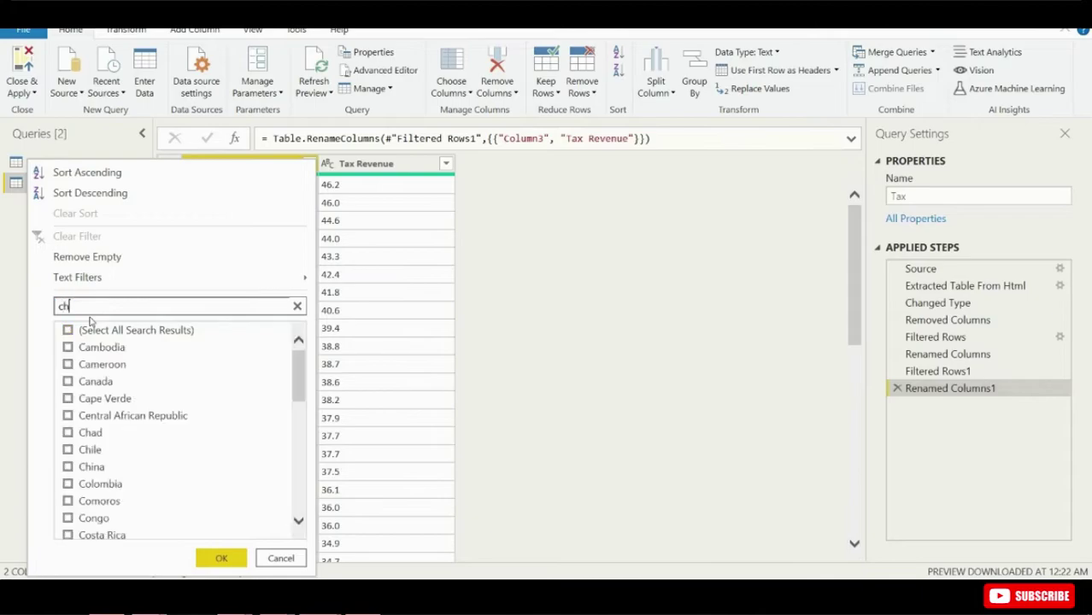
pyautogui.click(89, 348)
pyautogui.doubleClick(85, 306)
pyautogui.write('gre')
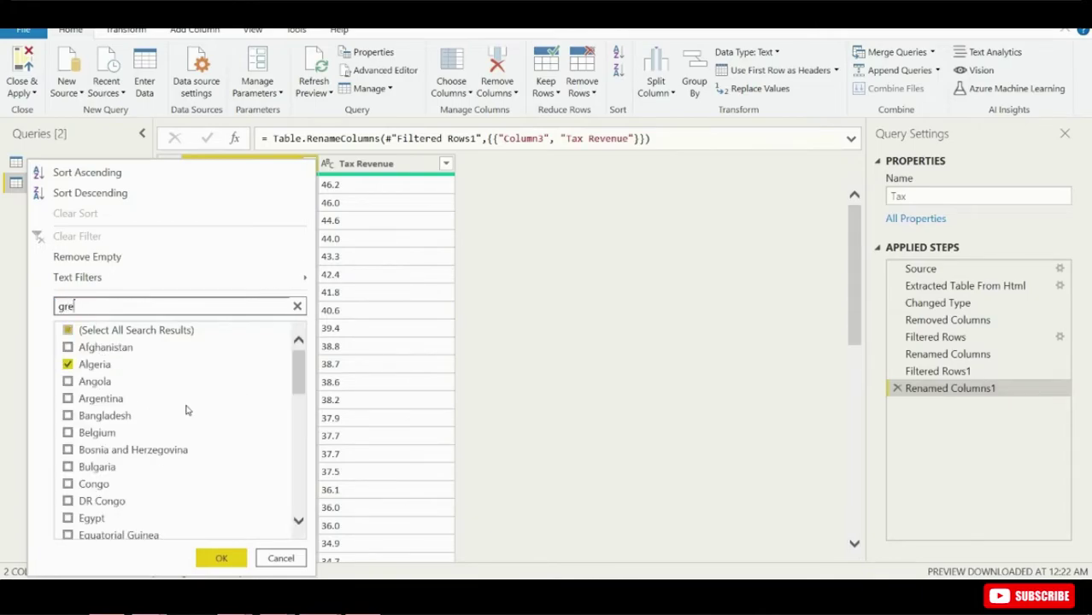
pyautogui.write('e')
pyautogui.click(100, 347)
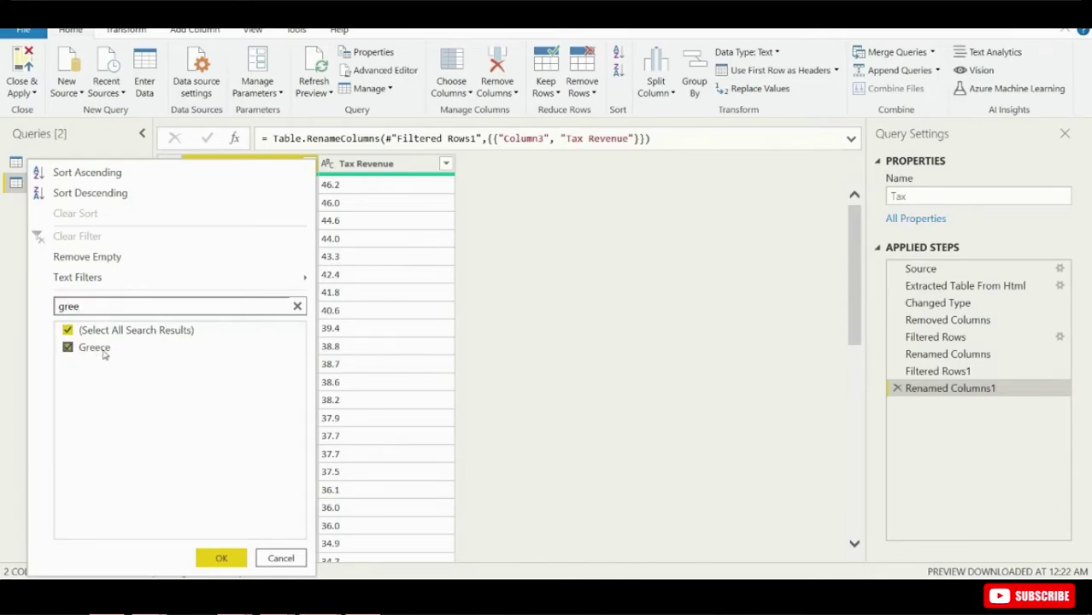
# Step: Also keep Jordan, Saudi Arabia, Turkey and United States, then apply the country filter
pyautogui.doubleClick(91, 308)
pyautogui.write('jordan')
pyautogui.click(68, 348)
pyautogui.doubleClick(85, 306)
pyautogui.write('sa')
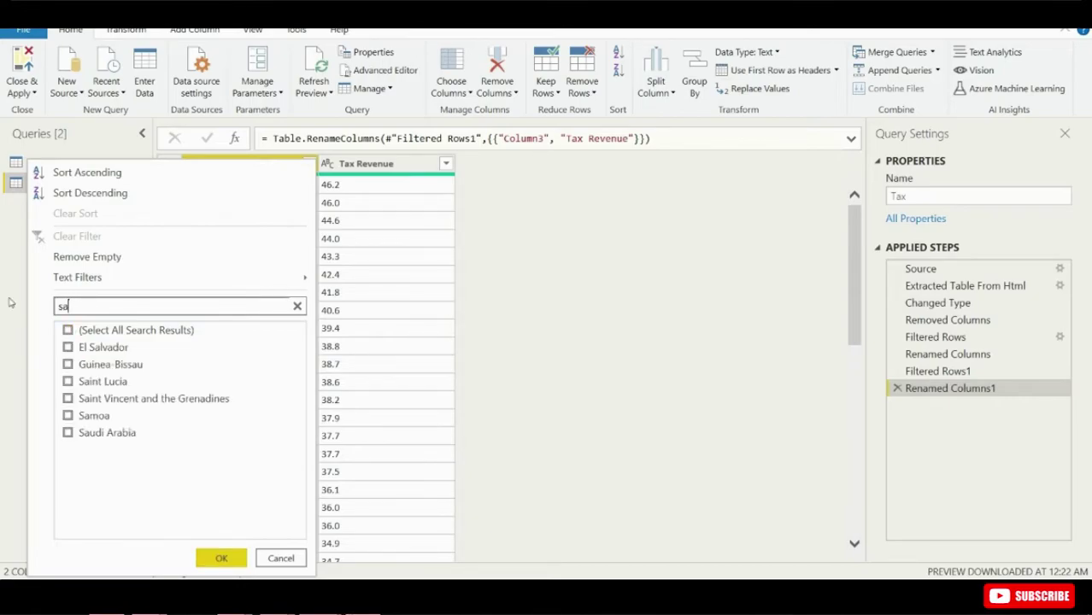
pyautogui.click(69, 433)
pyautogui.doubleClick(162, 304)
pyautogui.write('tur')
pyautogui.click(68, 347)
pyautogui.doubleClick(137, 307)
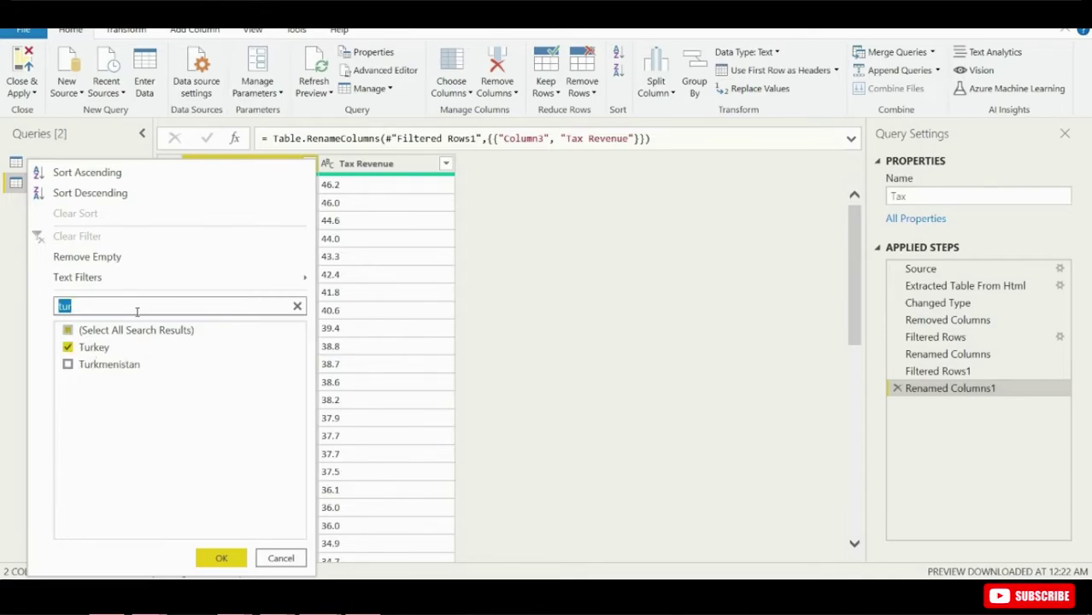
pyautogui.write('united')
pyautogui.click(67, 381)
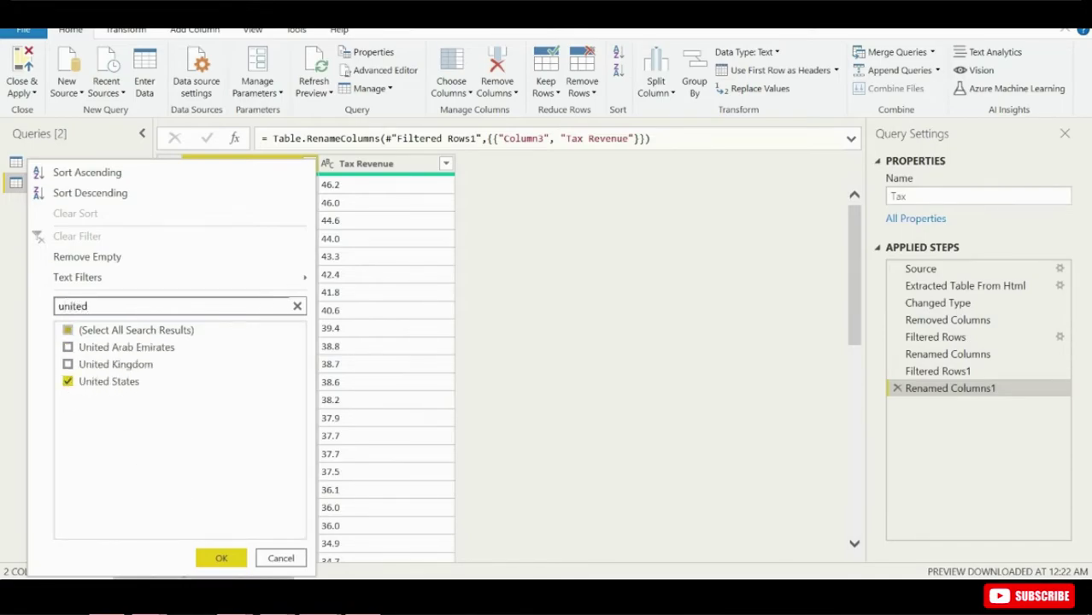
pyautogui.click(221, 558)
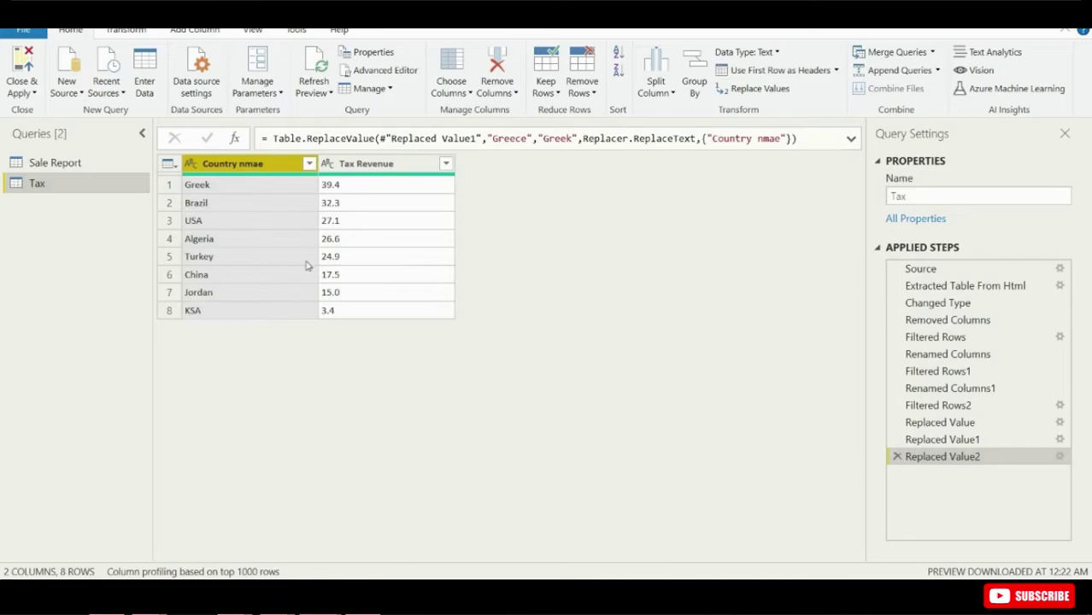
pyautogui.click(86, 164)
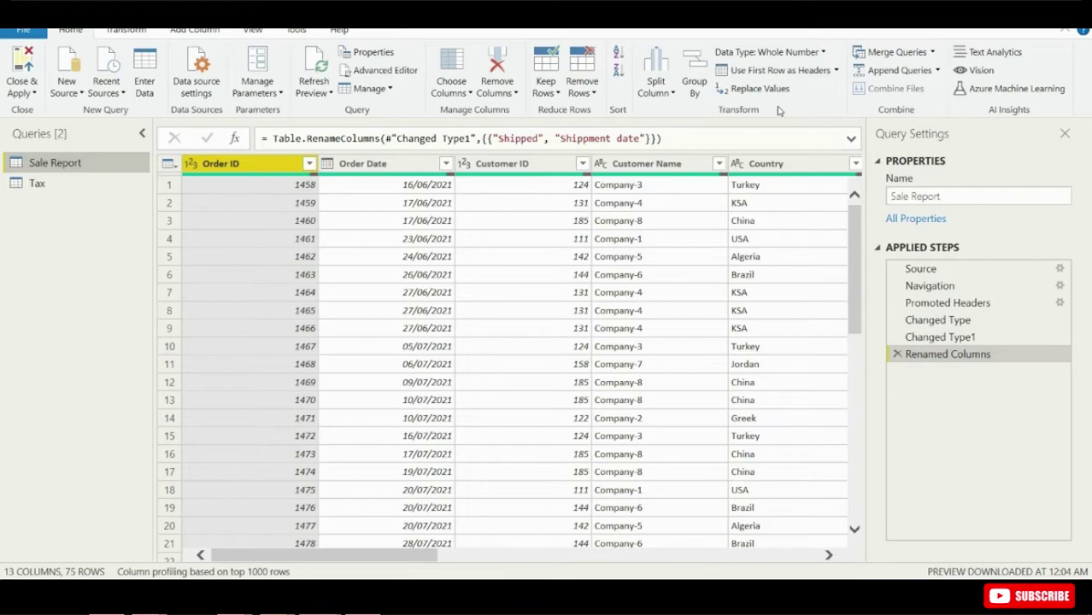
pyautogui.click(896, 53)
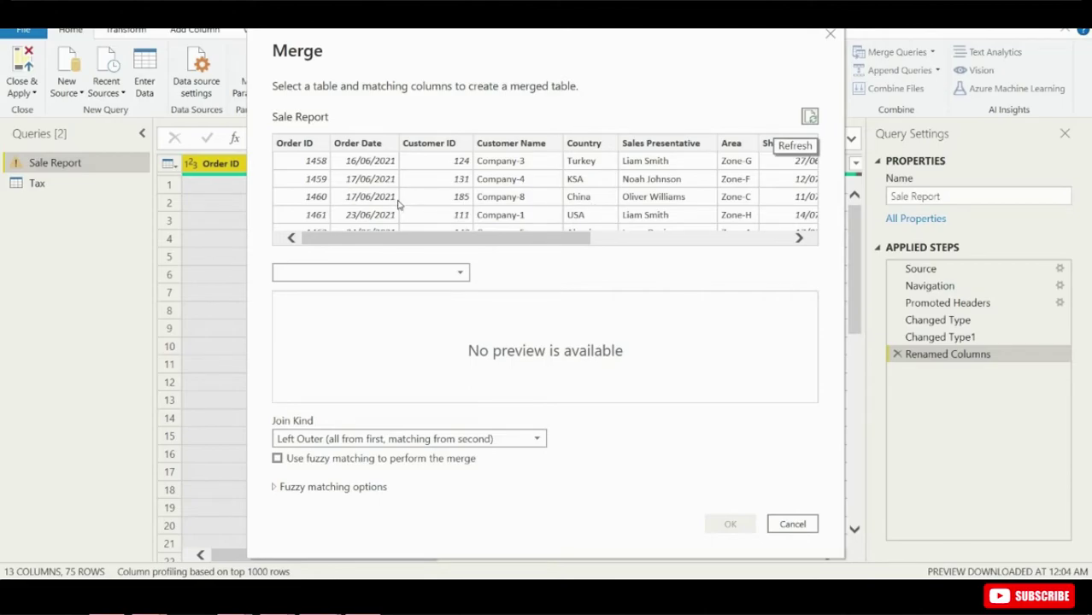
pyautogui.hscroll(3, 338, 167)
pyautogui.click(332, 145)
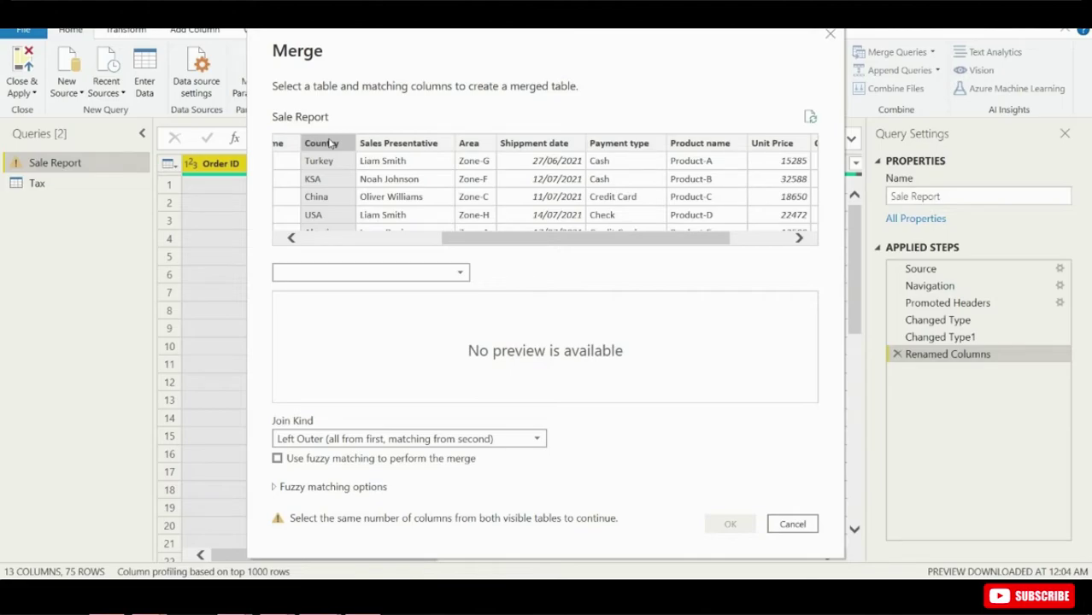
pyautogui.click(405, 270)
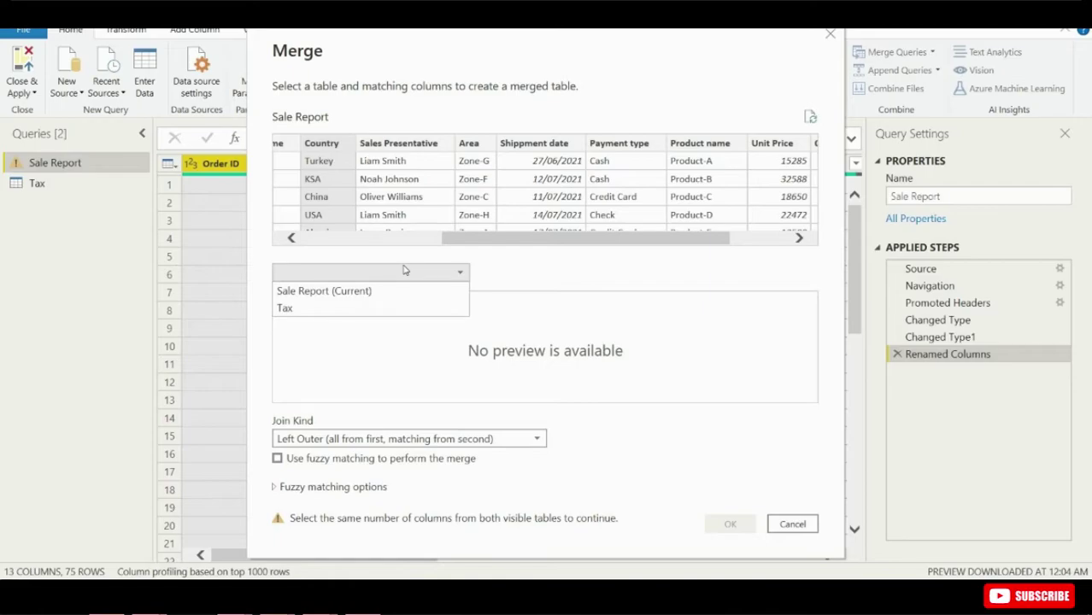
pyautogui.click(359, 307)
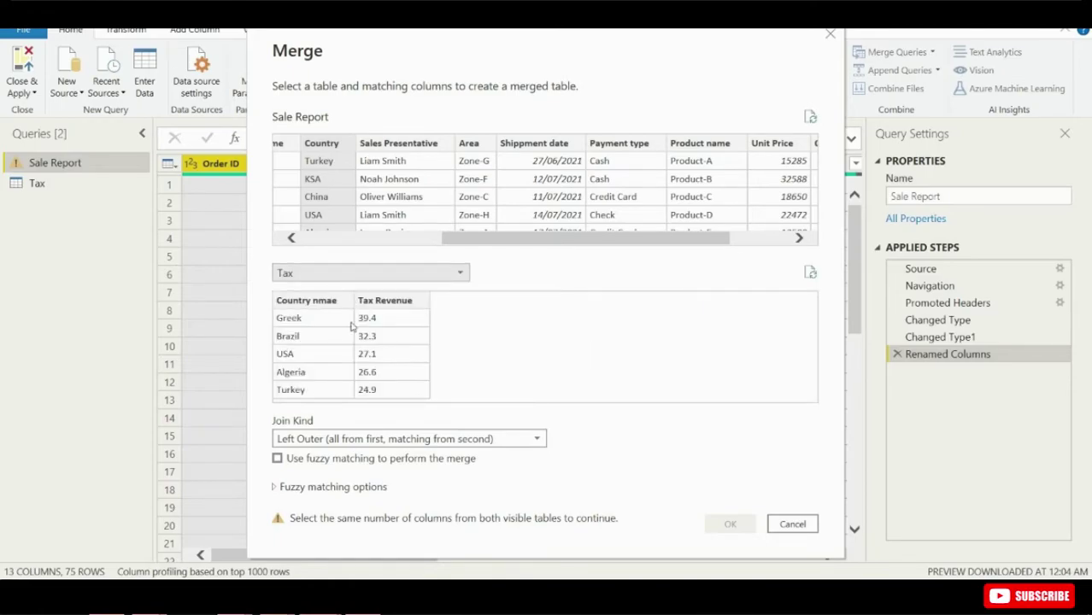
pyautogui.click(319, 305)
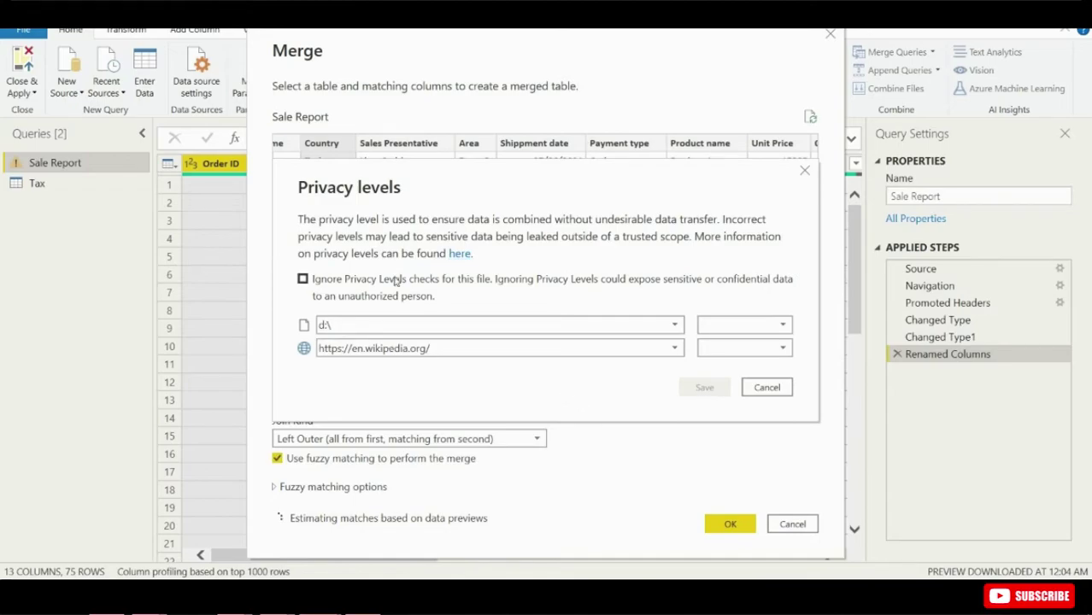
pyautogui.click(302, 279)
pyautogui.click(692, 386)
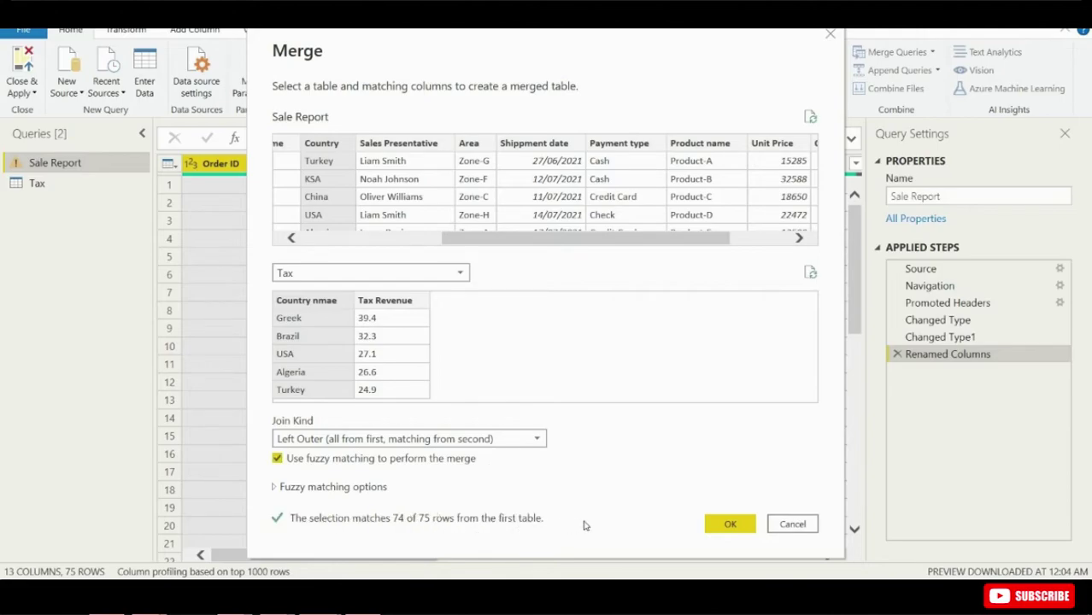
pyautogui.click(730, 527)
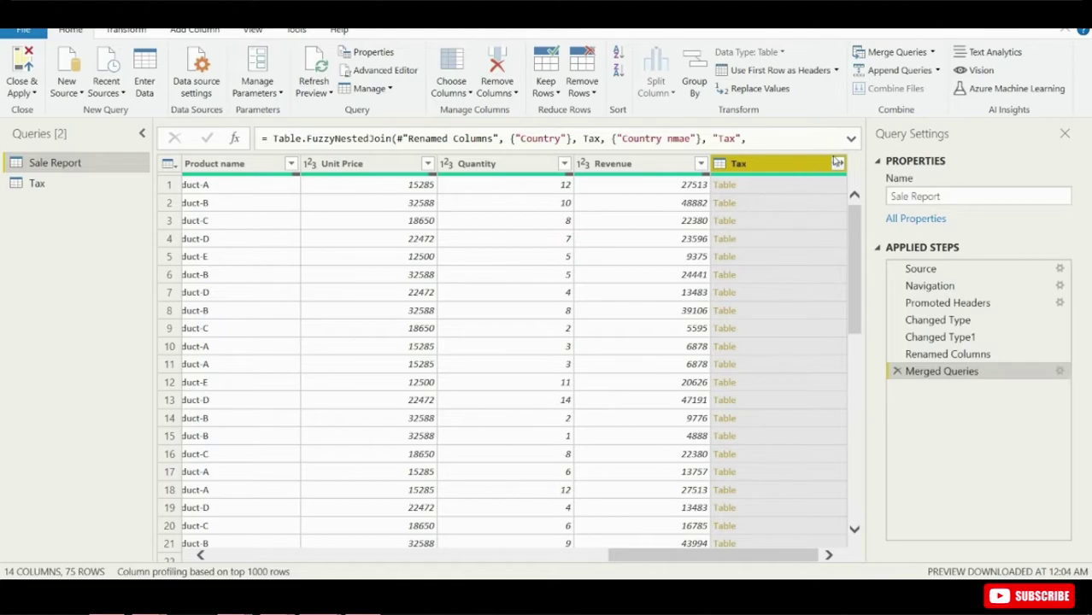
pyautogui.click(837, 163)
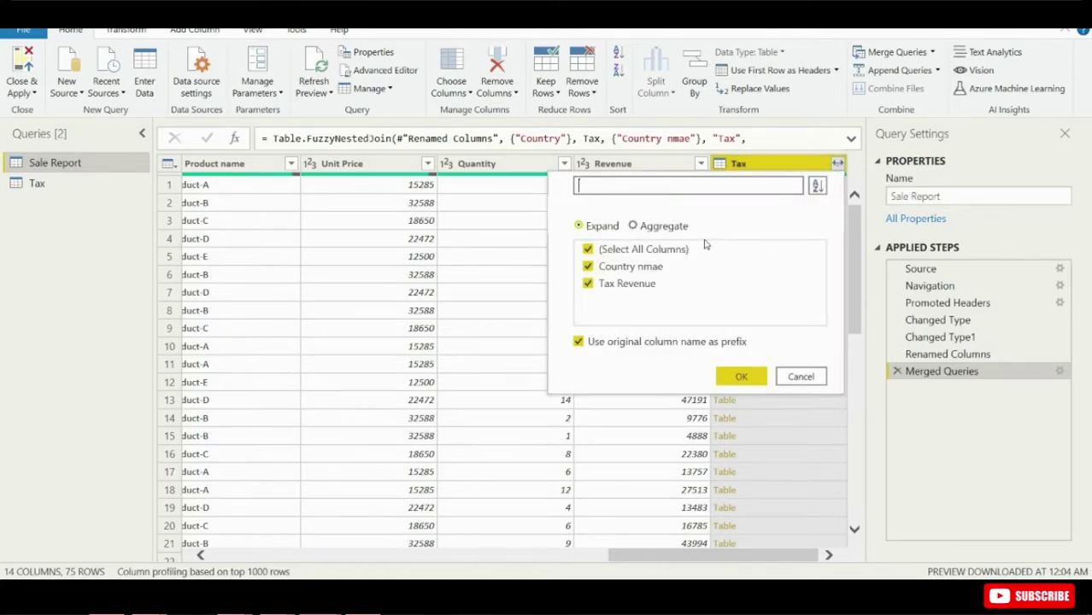
pyautogui.click(645, 267)
pyautogui.click(733, 376)
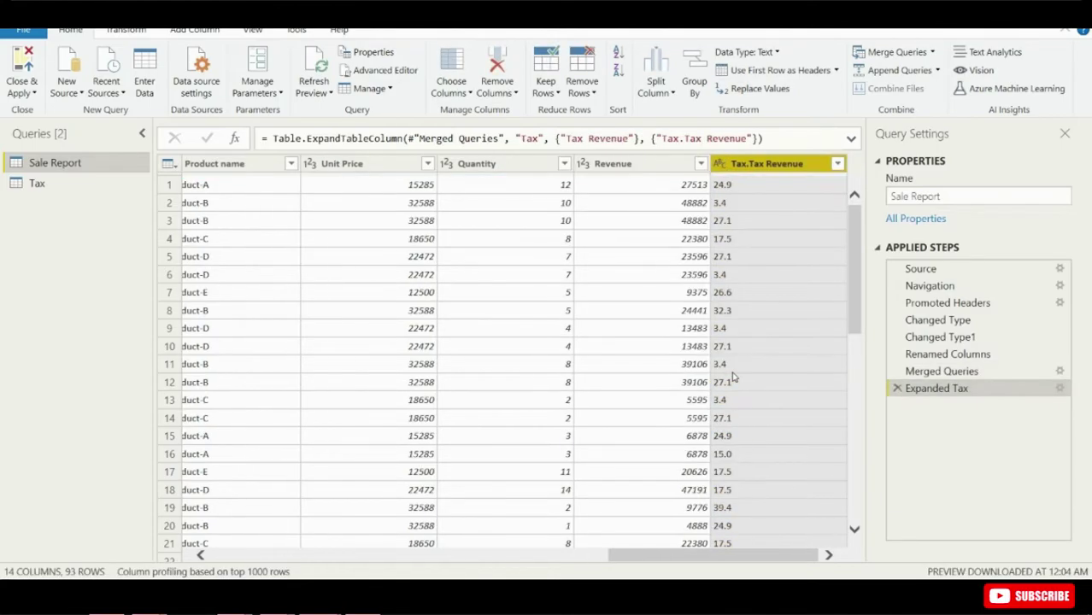
pyautogui.click(769, 204)
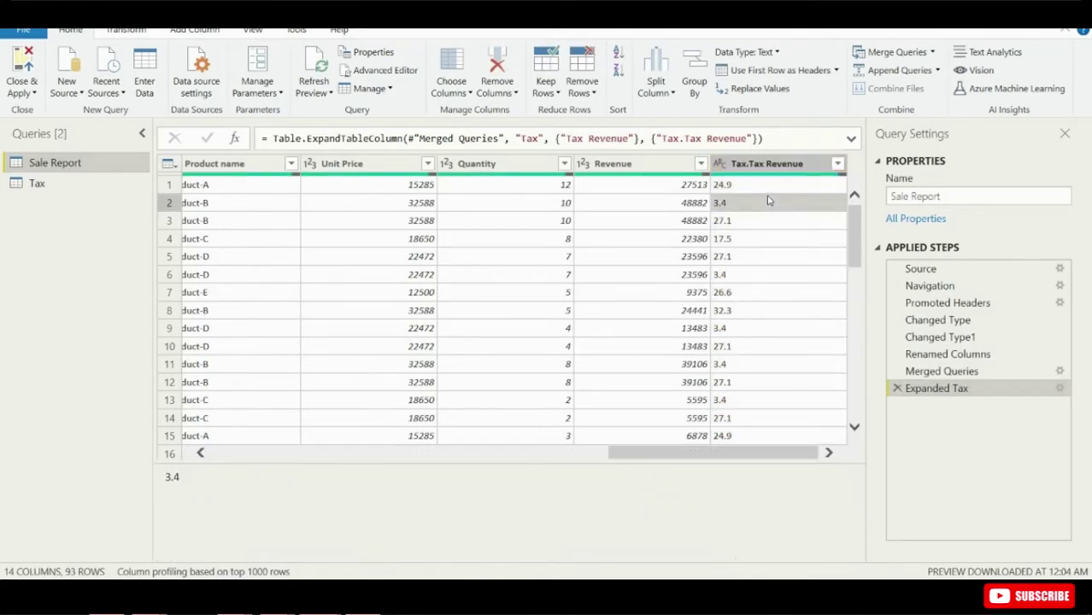
pyautogui.click(754, 258)
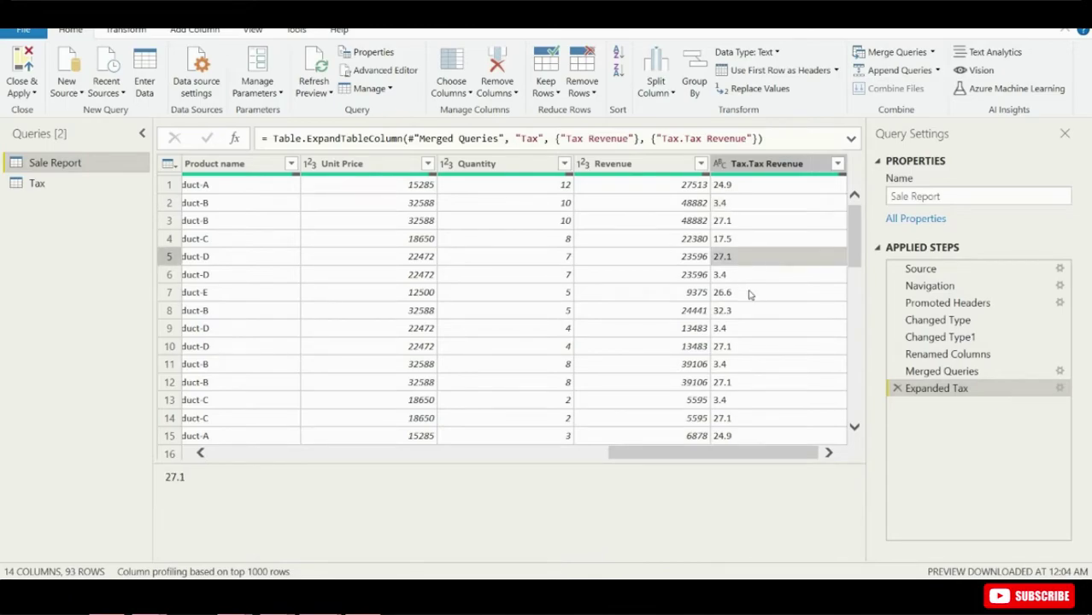
pyautogui.click(748, 294)
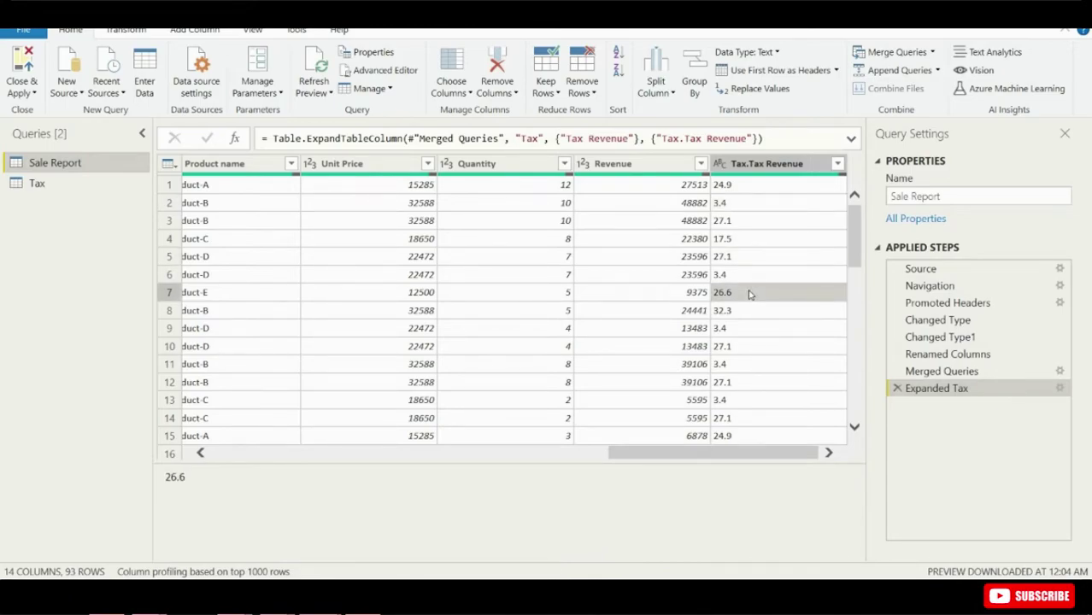
pyautogui.click(747, 407)
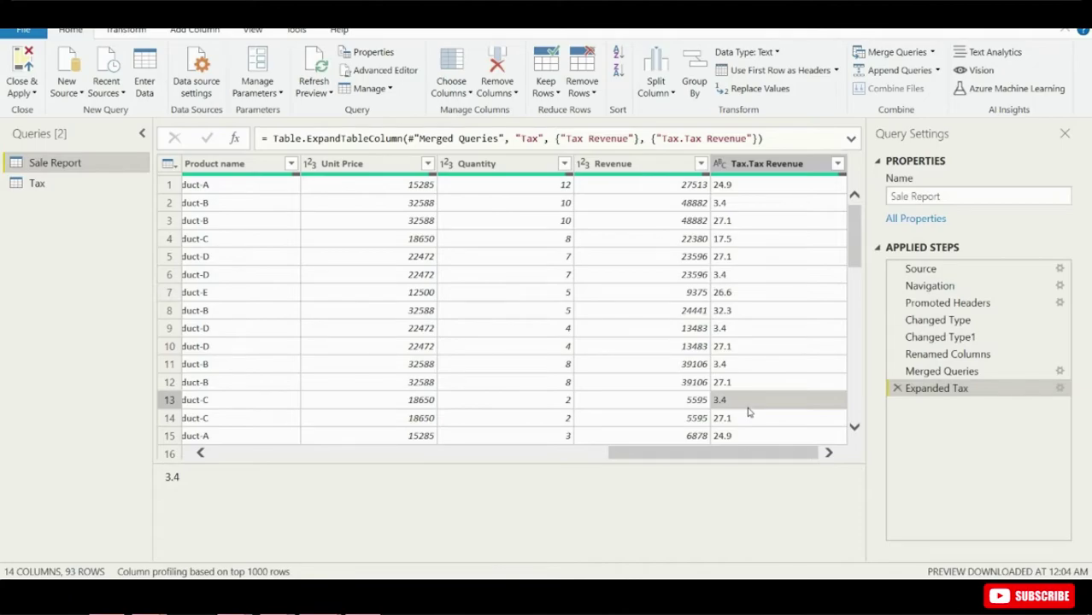
pyautogui.click(618, 386)
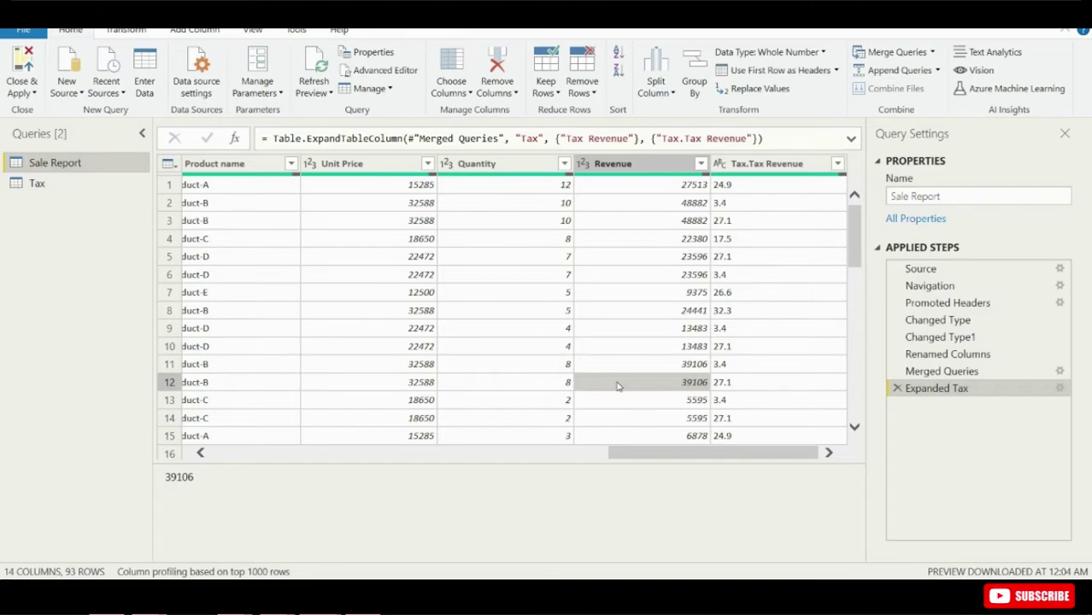
pyautogui.moveTo(642, 452); pyautogui.dragTo(230, 451)
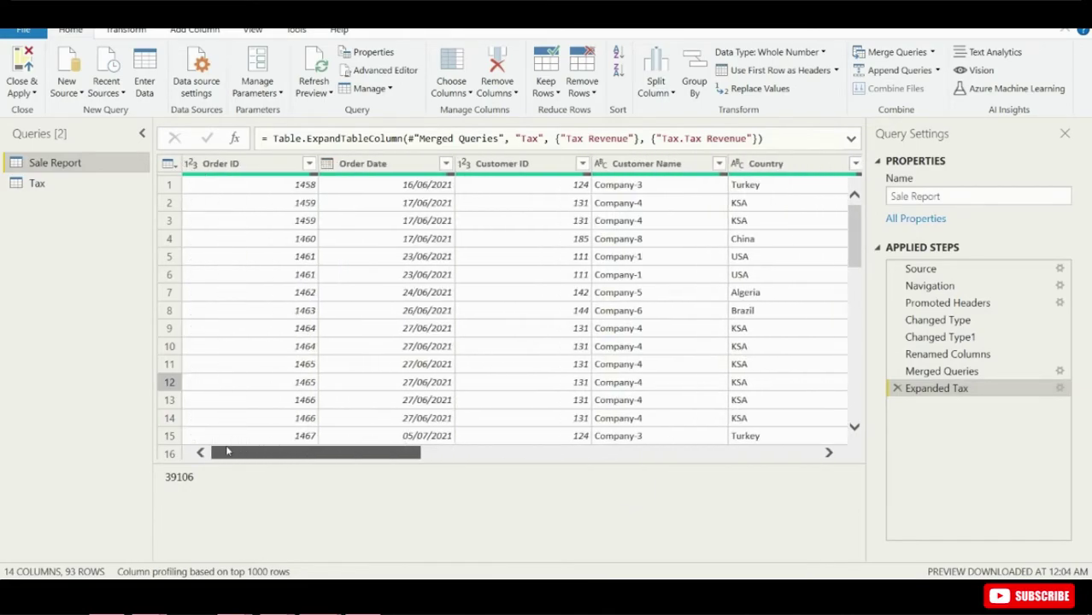
# Step: Close & Apply the query changes, then review the Tax and Sale Report field lists
pyautogui.click(27, 61)
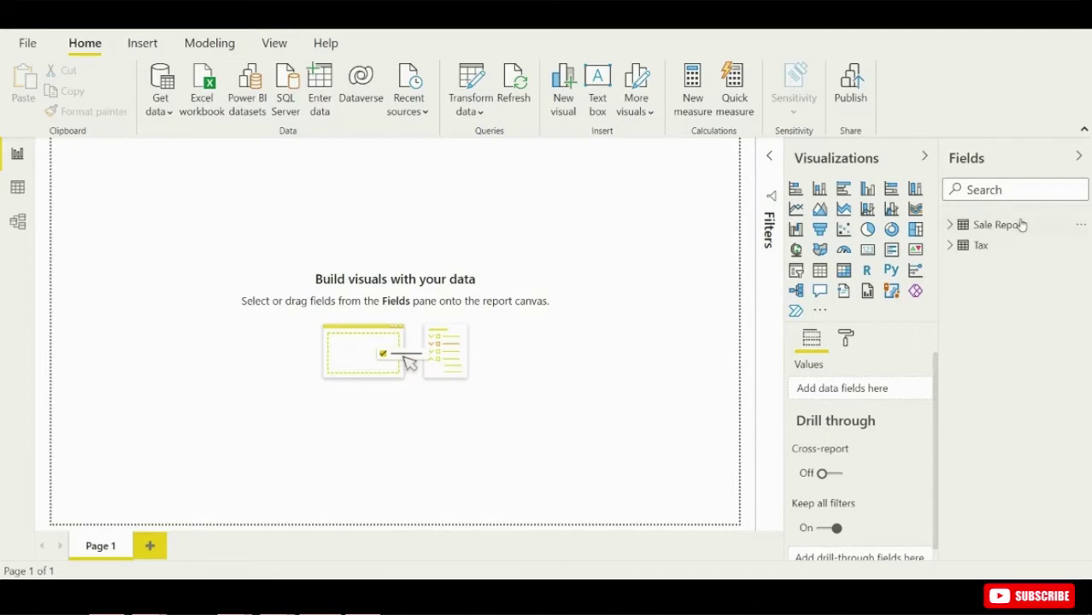
pyautogui.click(949, 247)
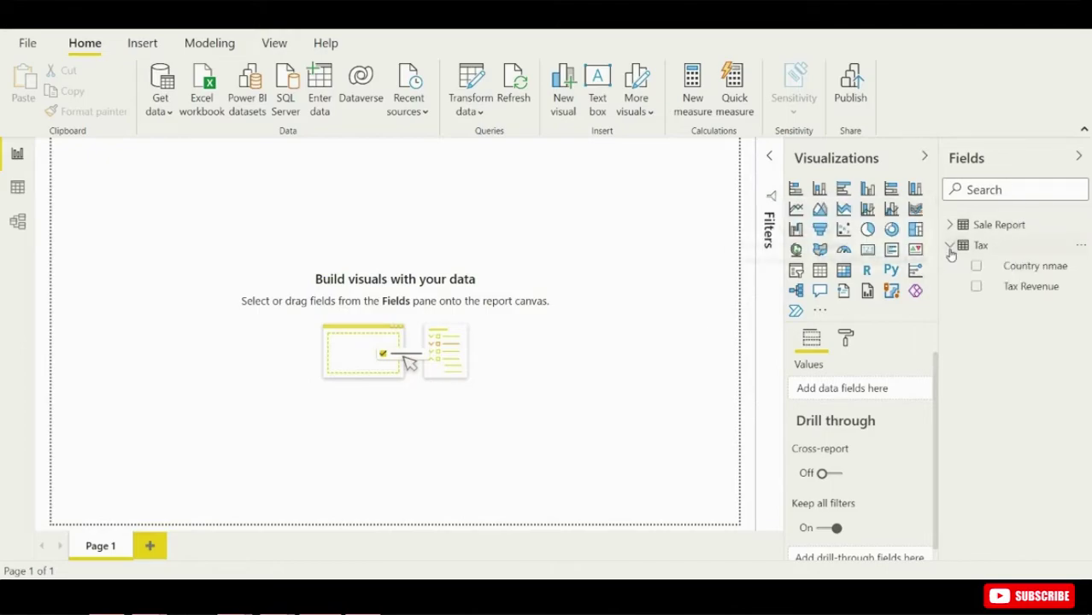
pyautogui.click(949, 247)
pyautogui.click(948, 225)
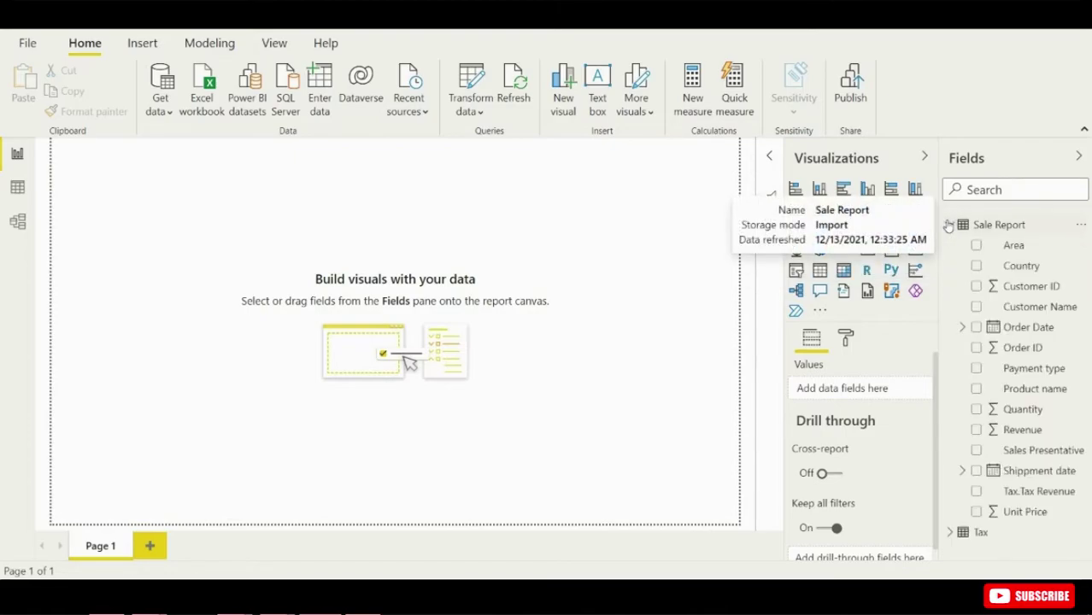
pyautogui.click(948, 225)
pyautogui.click(949, 246)
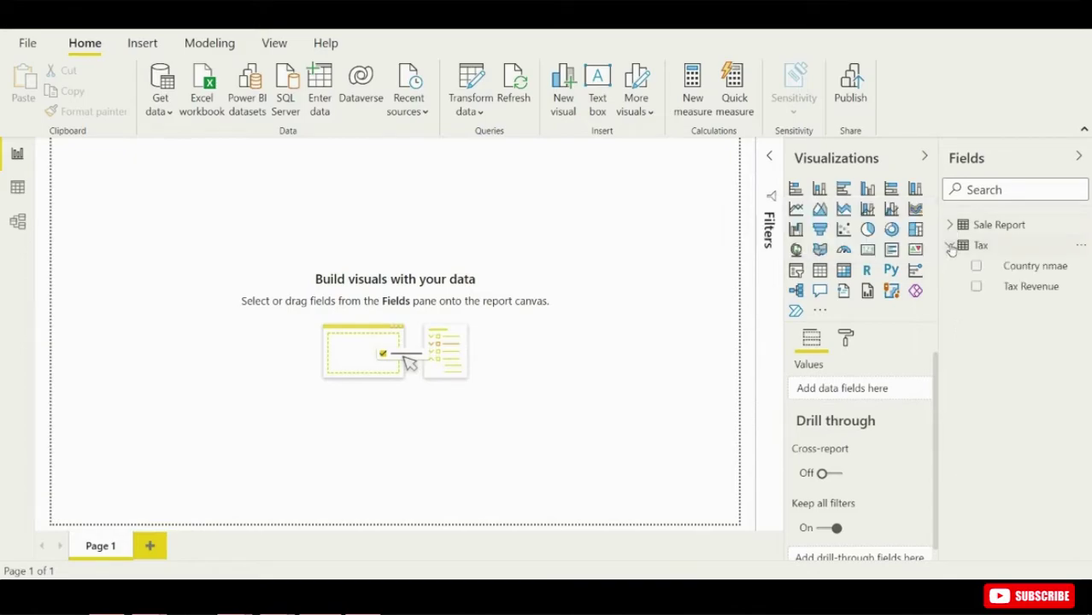
pyautogui.click(950, 247)
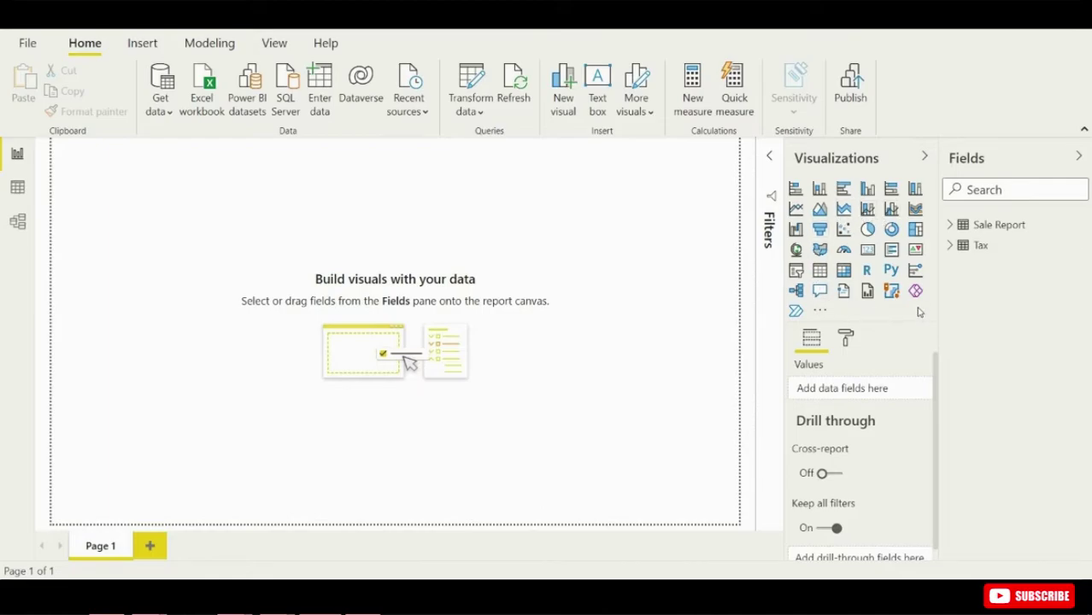
pyautogui.click(951, 225)
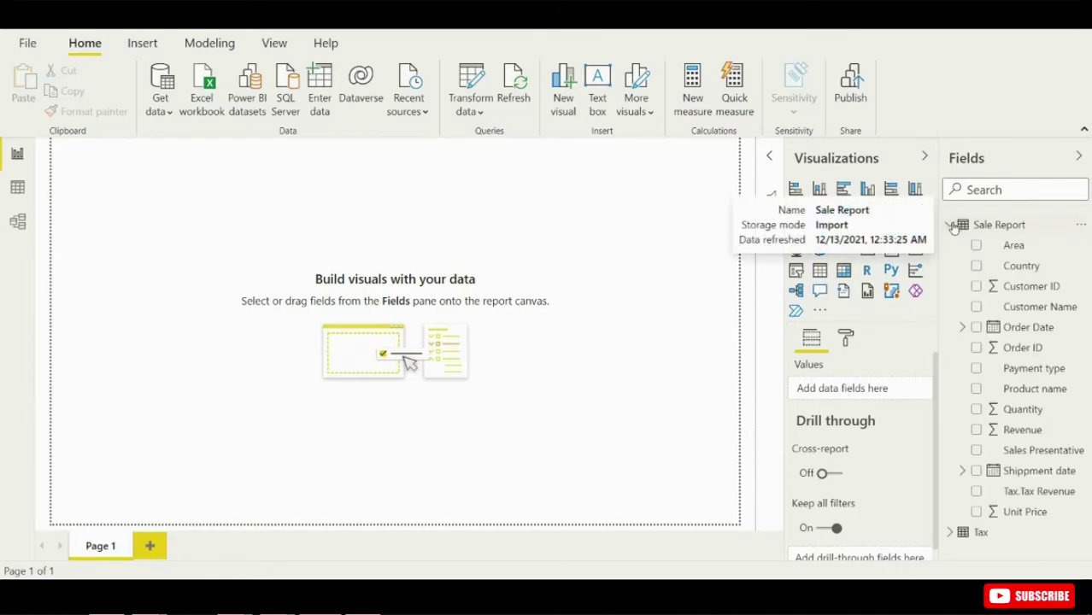
# Step: In Data view, scan the Sale Report rows and Tax's Country nmae and Tax Revenue columns
pyautogui.click(18, 188)
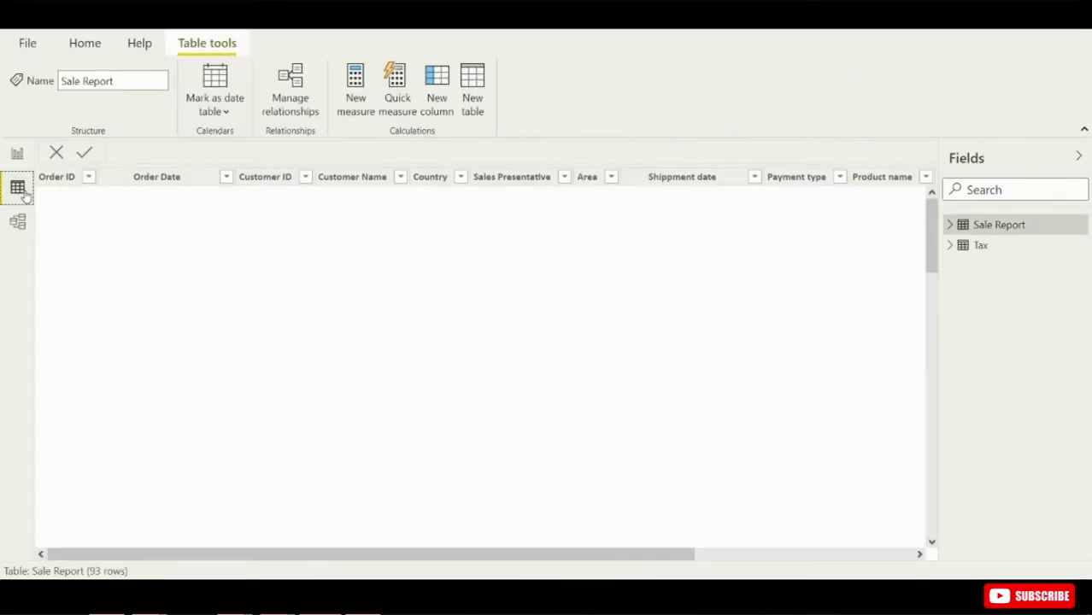
pyautogui.scroll(-4, 600, 350)
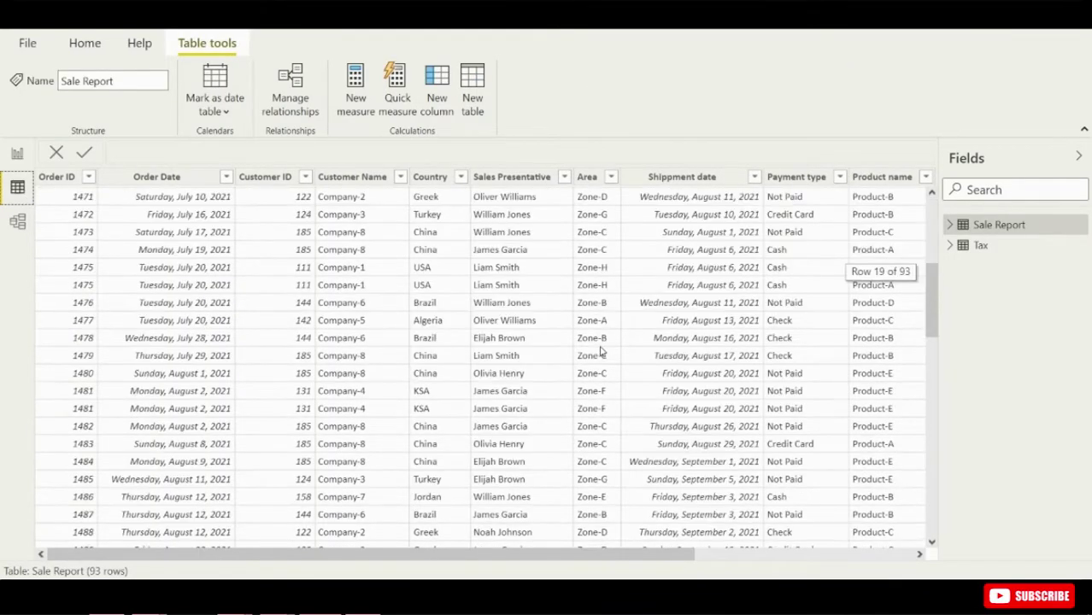
pyautogui.moveTo(666, 555); pyautogui.dragTo(569, 534)
pyautogui.scroll(5, 369, 336)
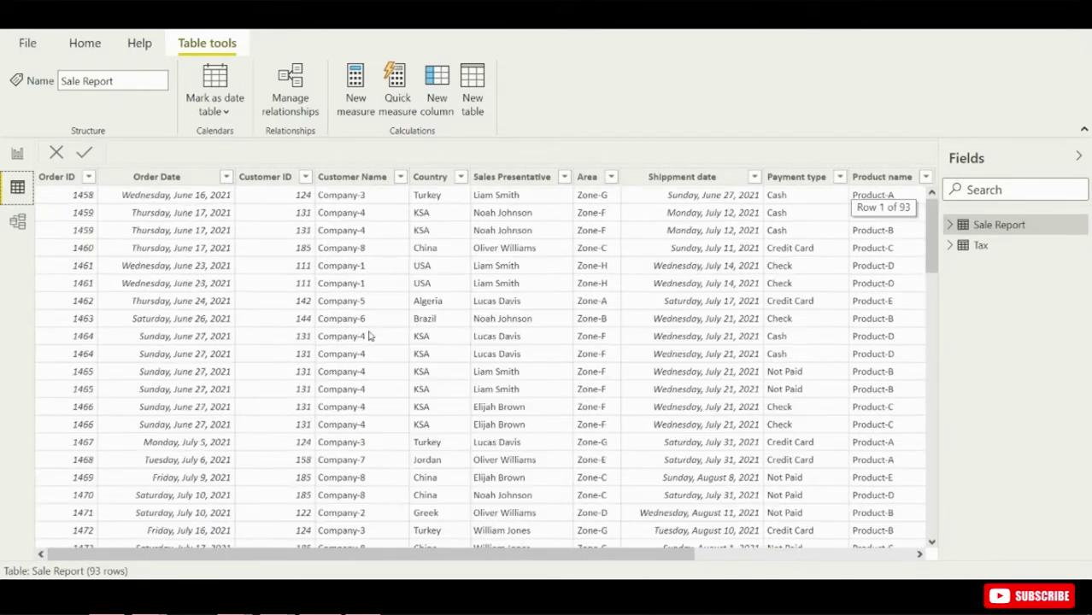
pyautogui.click(950, 245)
pyautogui.click(993, 269)
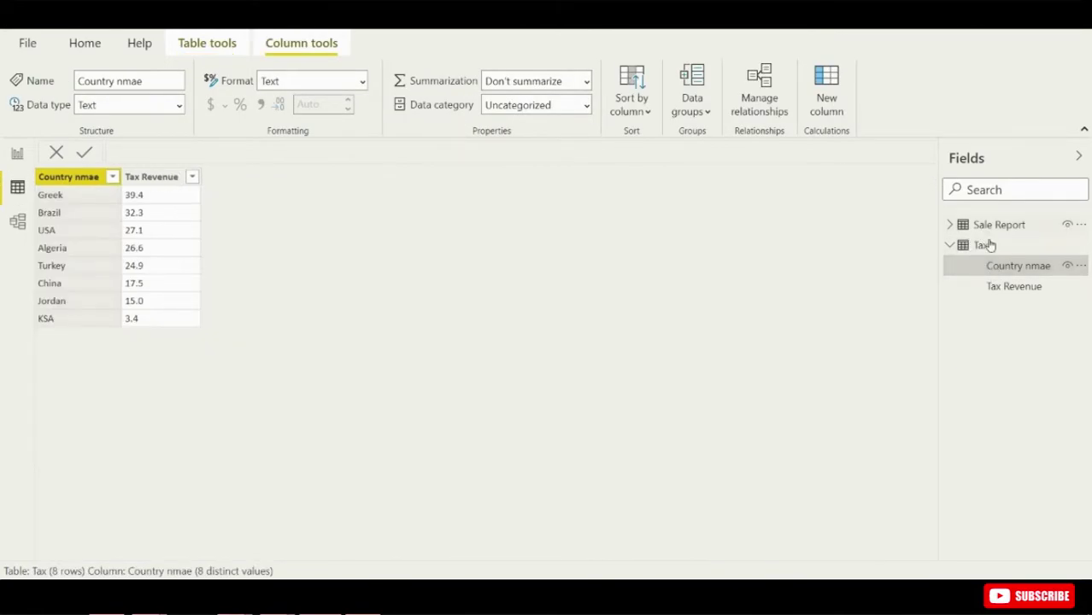
pyautogui.click(1016, 296)
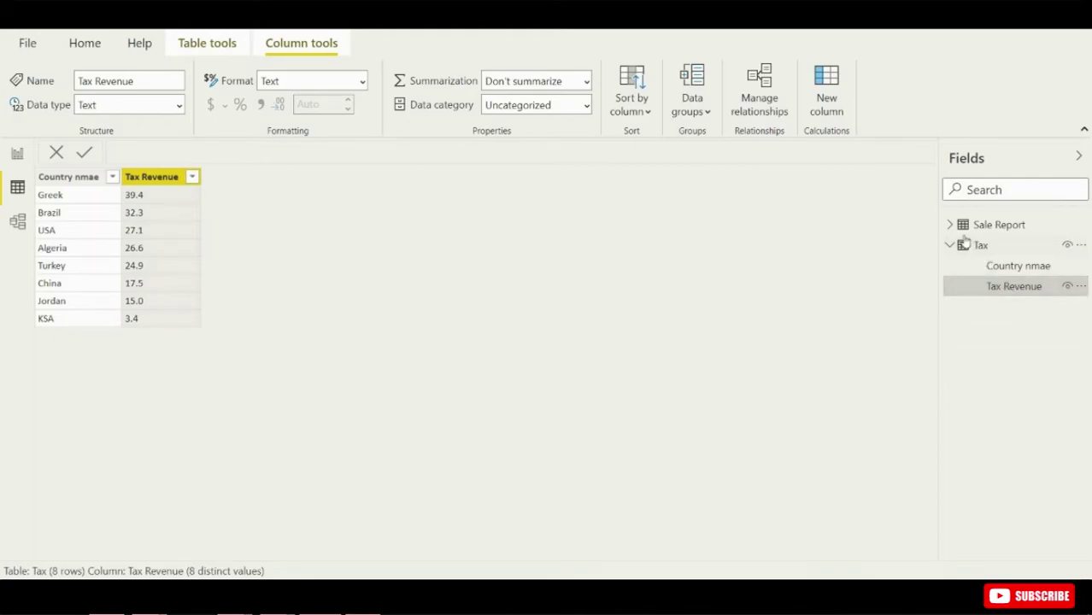
pyautogui.click(968, 225)
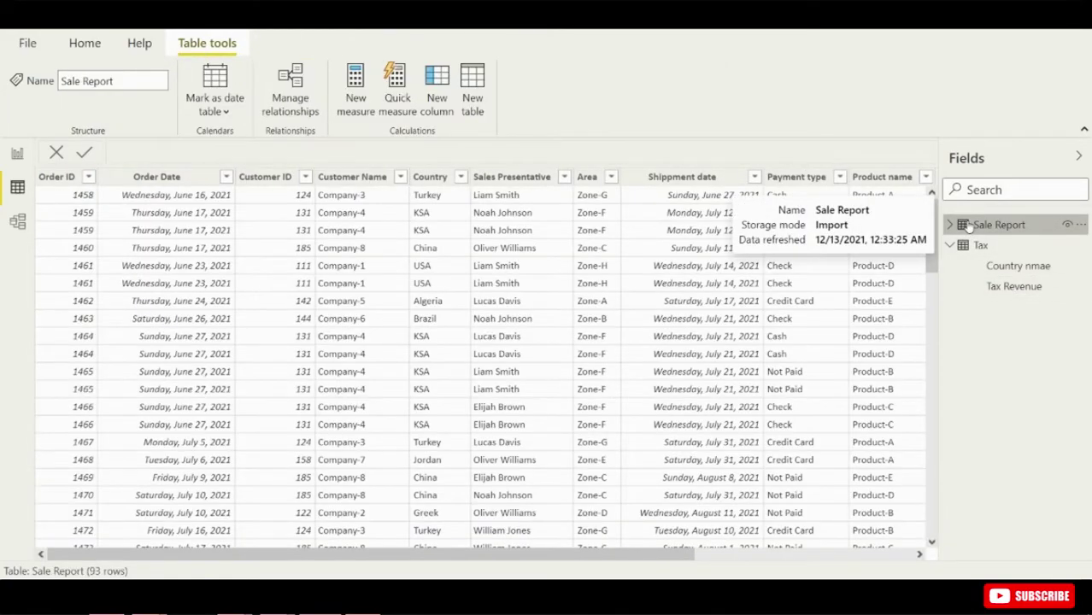
# Step: Inspect the Sale Report–Tax one-to-many relationship in Model view, then switch back to Report view
pyautogui.click(17, 221)
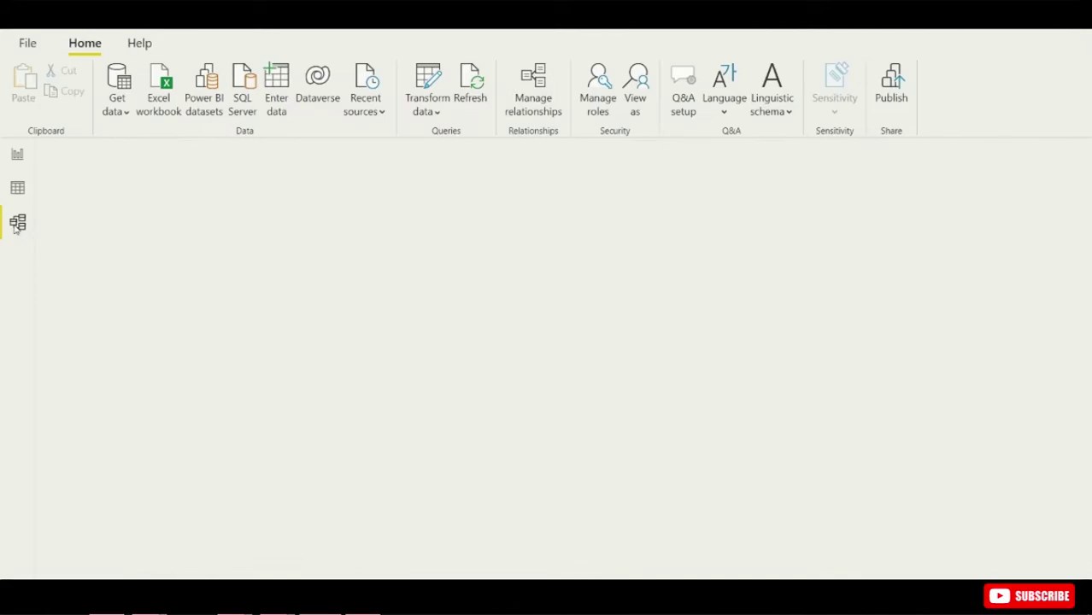
pyautogui.scroll(-3, 608, 301)
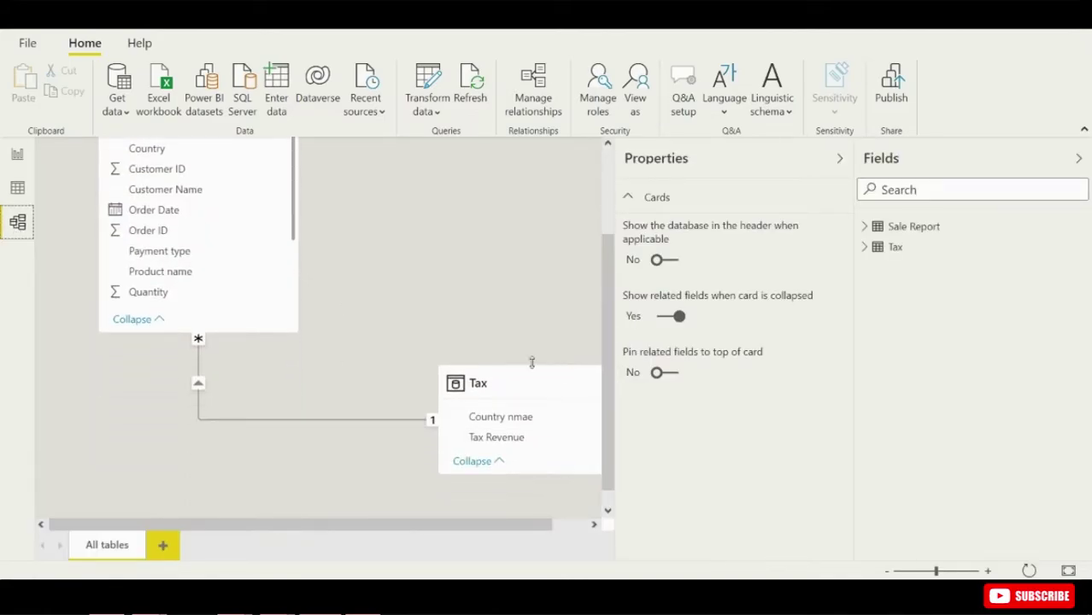
pyautogui.scroll(-1, 500, 346)
pyautogui.scroll(-1, 126, 325)
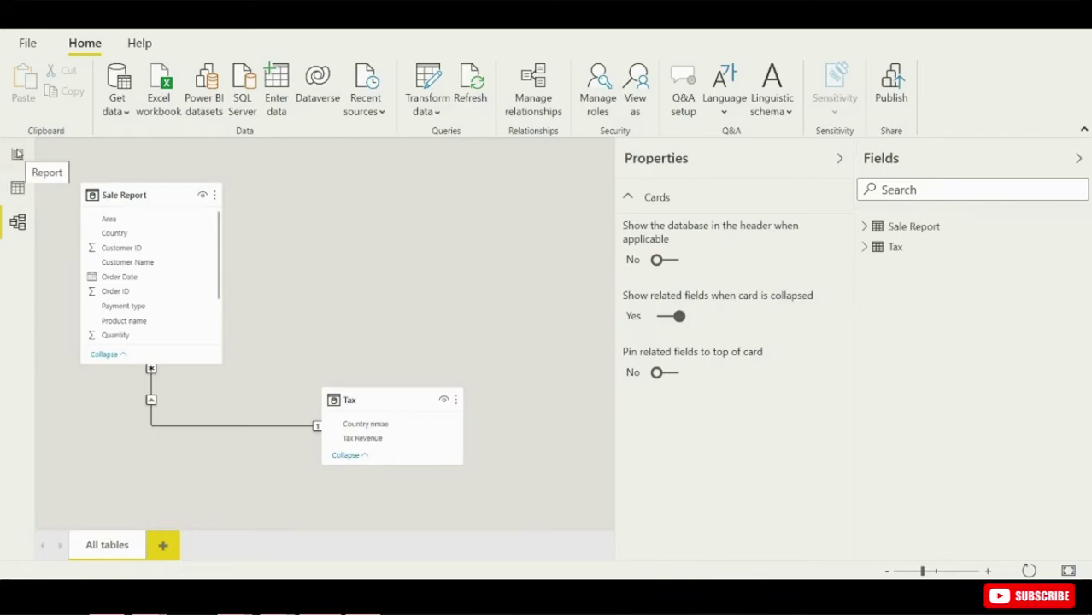
pyautogui.click(17, 154)
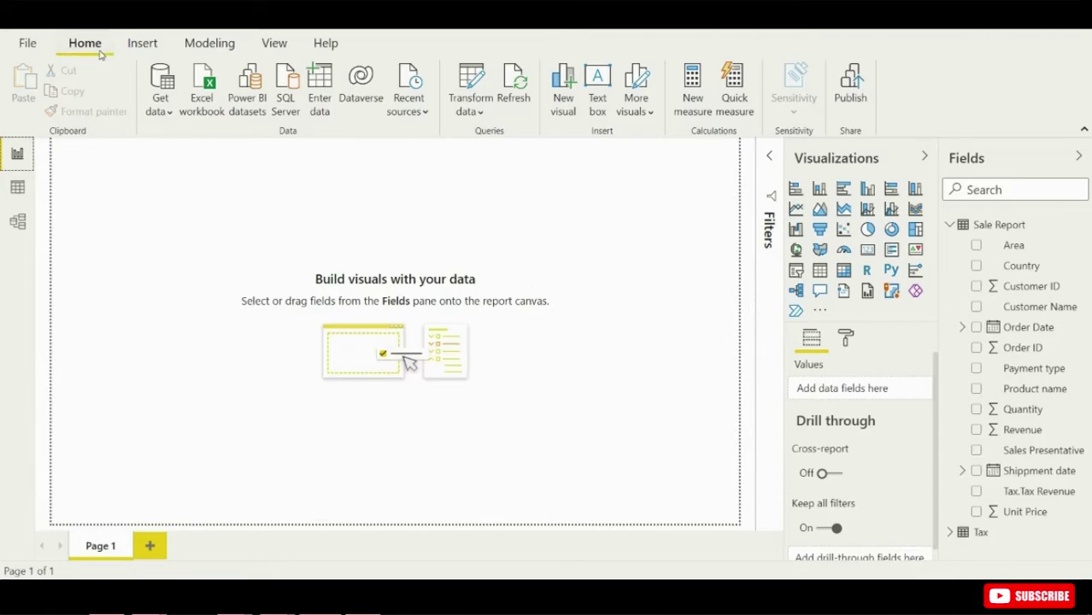
# Step: Insert a text box reading 'Sales Report' in bold 44 pt, resized to fit the title
pyautogui.click(602, 85)
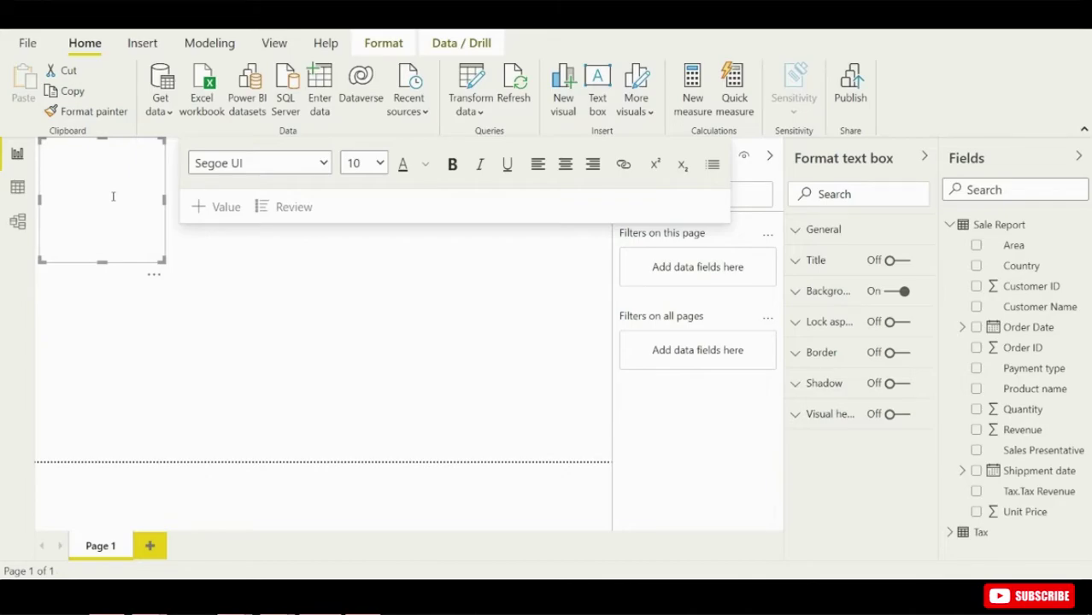
pyautogui.write('Sales Report')
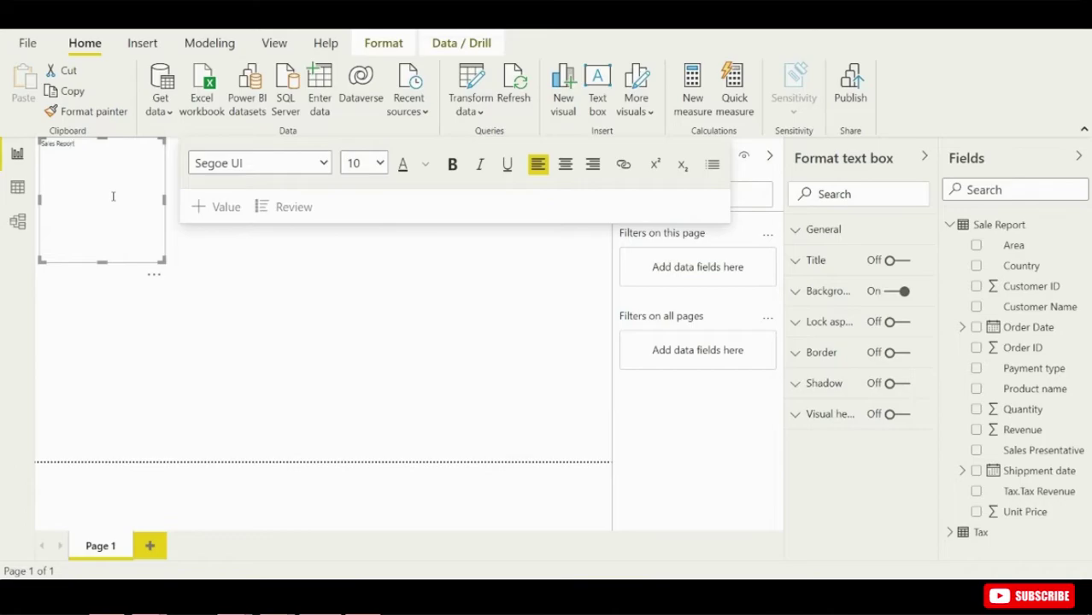
pyautogui.hotkey('ctrl', 'a')
pyautogui.click(380, 164)
pyautogui.click(360, 318)
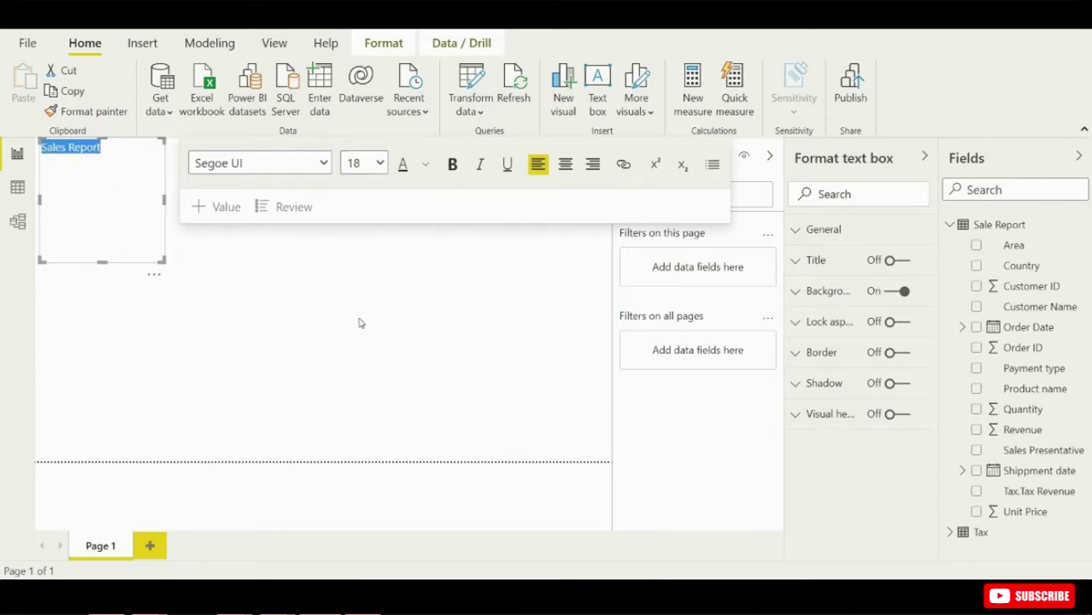
pyautogui.click(380, 163)
pyautogui.click(359, 448)
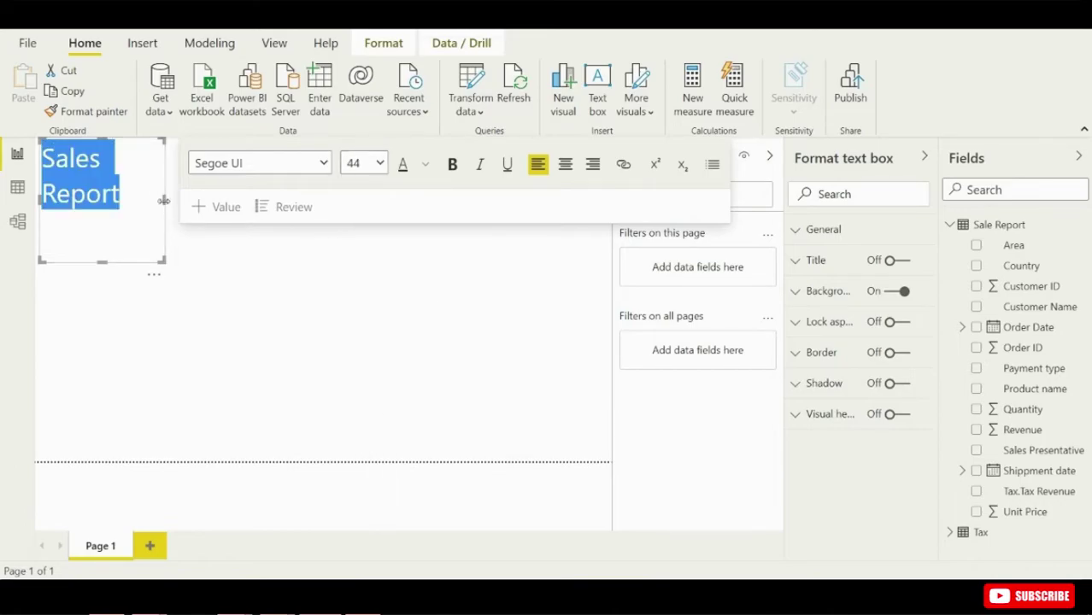
pyautogui.moveTo(164, 201); pyautogui.dragTo(232, 206)
pyautogui.moveTo(147, 263); pyautogui.dragTo(158, 177)
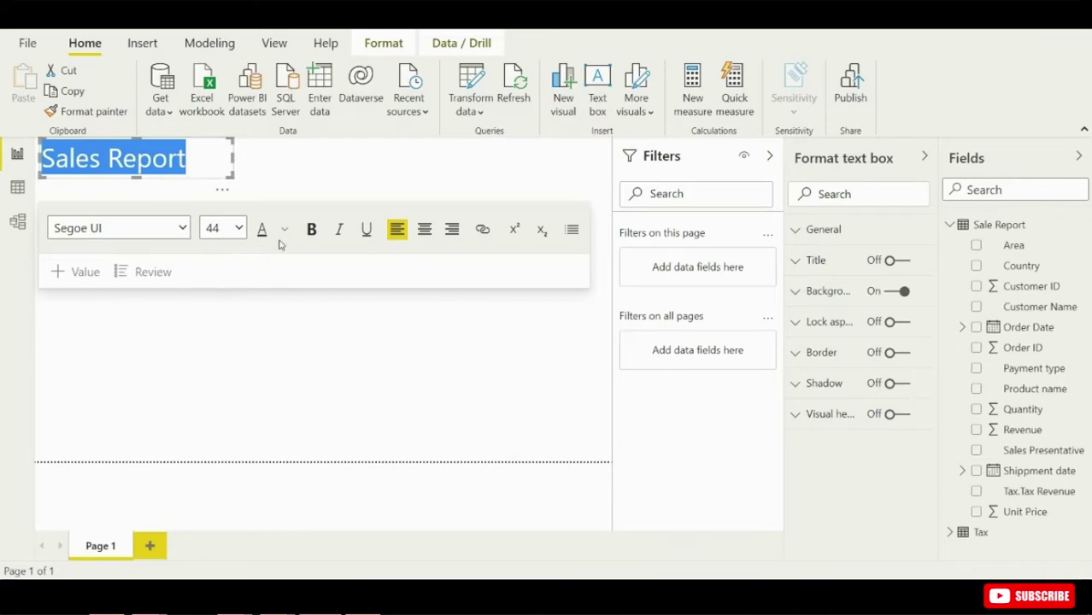
pyautogui.click(311, 230)
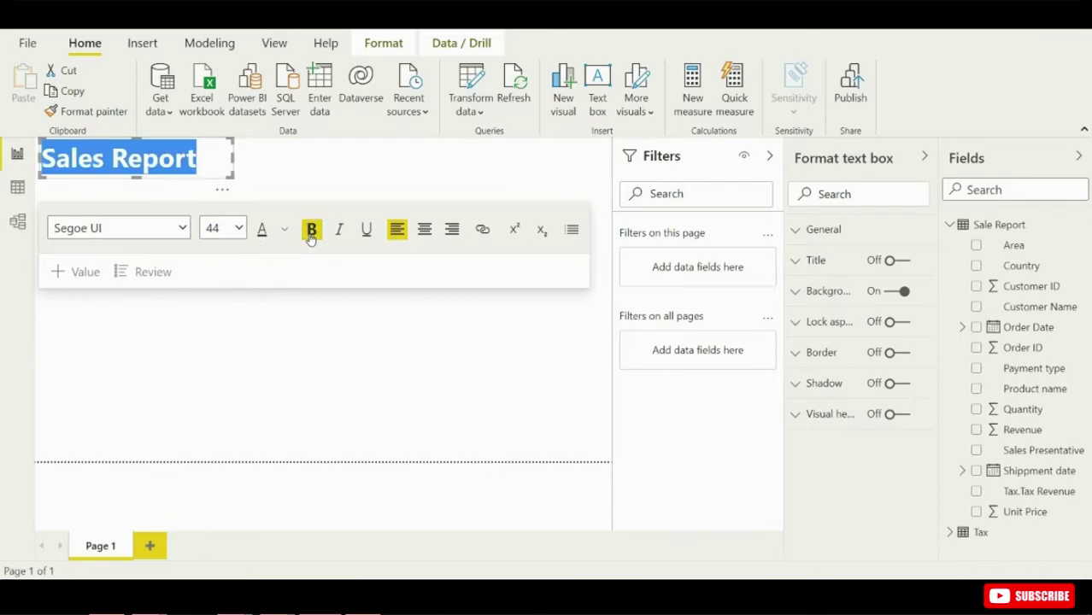
pyautogui.click(247, 320)
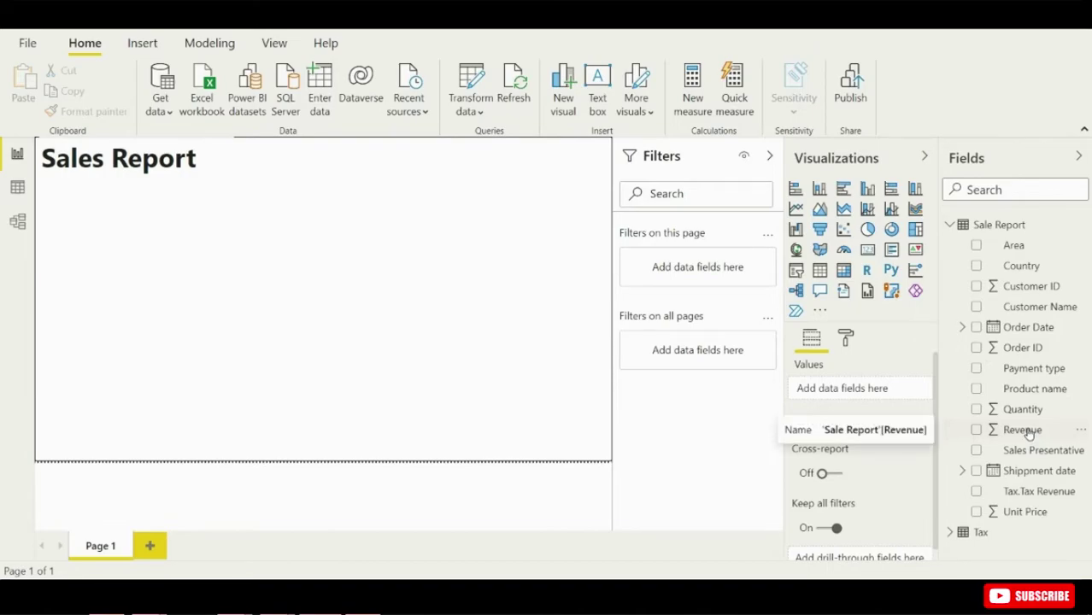
# Step: Create a Revenue chart with Order Date on the axis and widen it
pyautogui.moveTo(1029, 434); pyautogui.dragTo(229, 254)
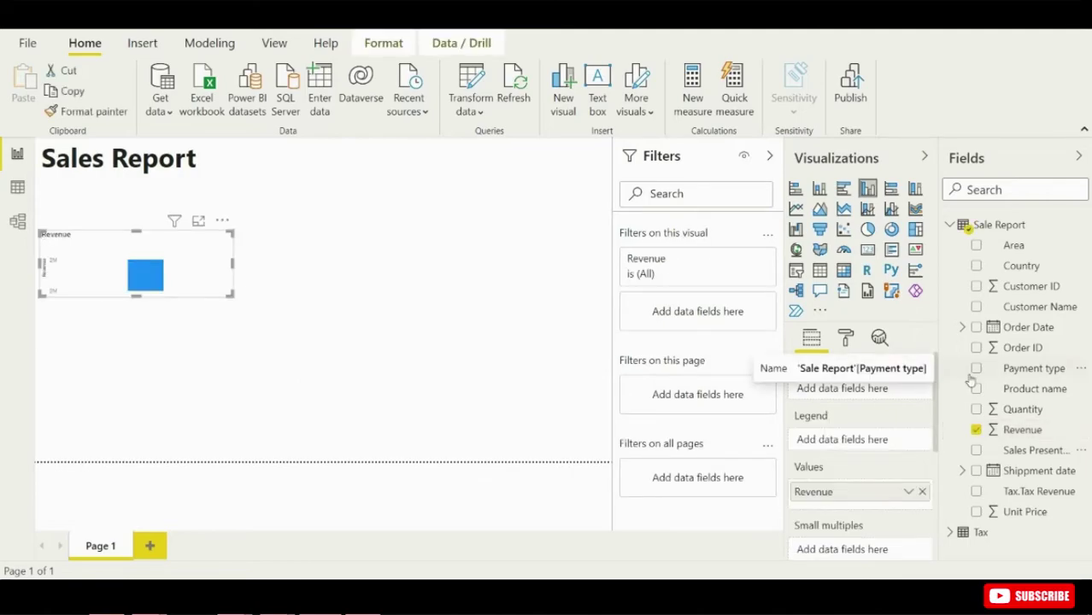
pyautogui.click(975, 328)
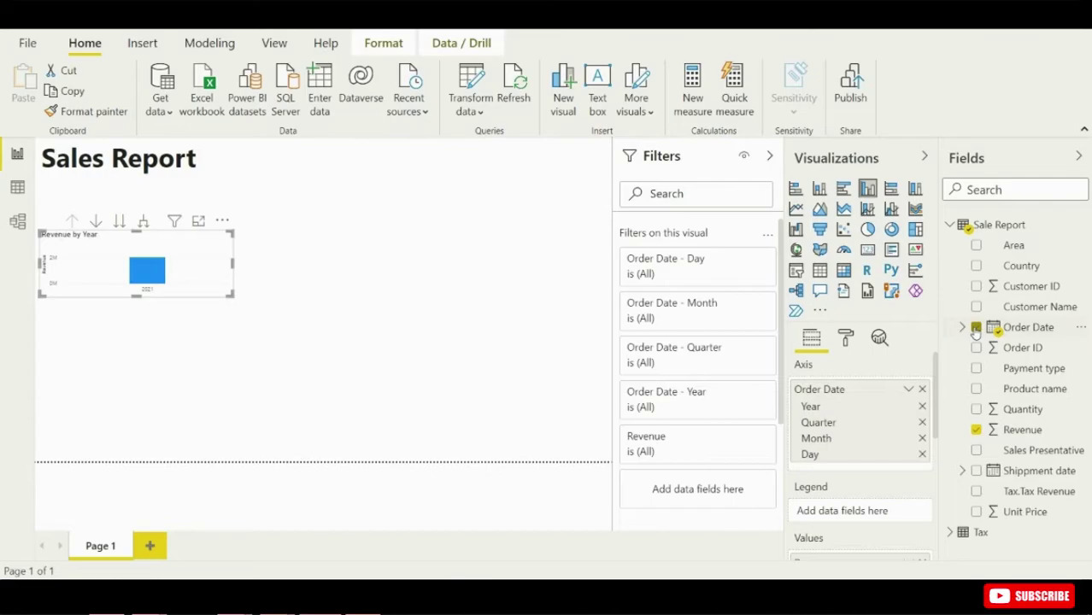
pyautogui.moveTo(145, 269)
pyautogui.moveTo(233, 264); pyautogui.dragTo(332, 273)
pyautogui.moveTo(193, 268)
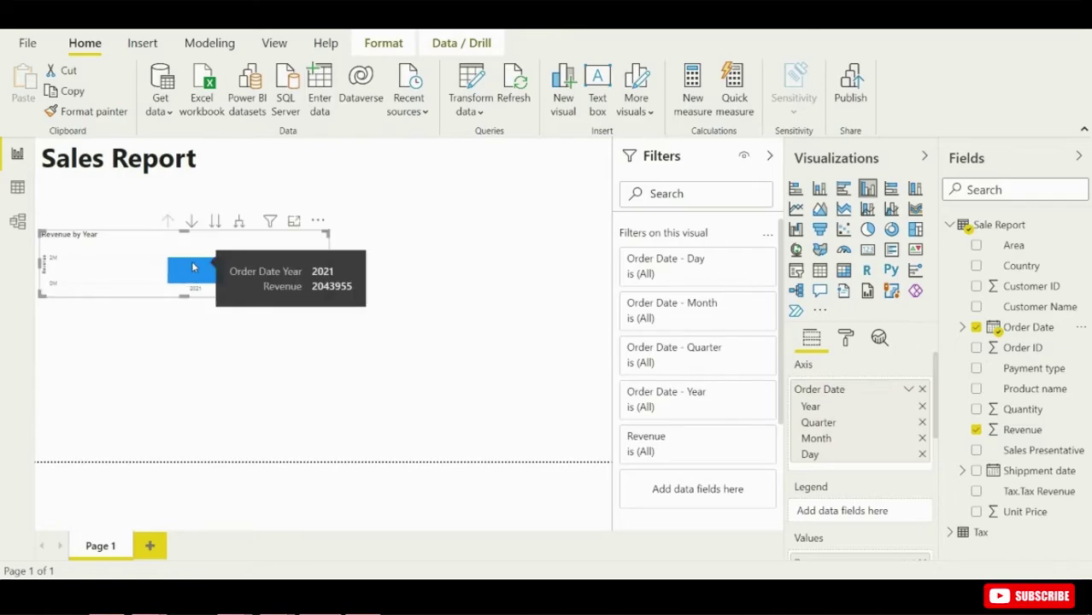
# Step: Use plain Order Date instead of Date Hierarchy, make it a line chart, and move it under the title
pyautogui.click(908, 389)
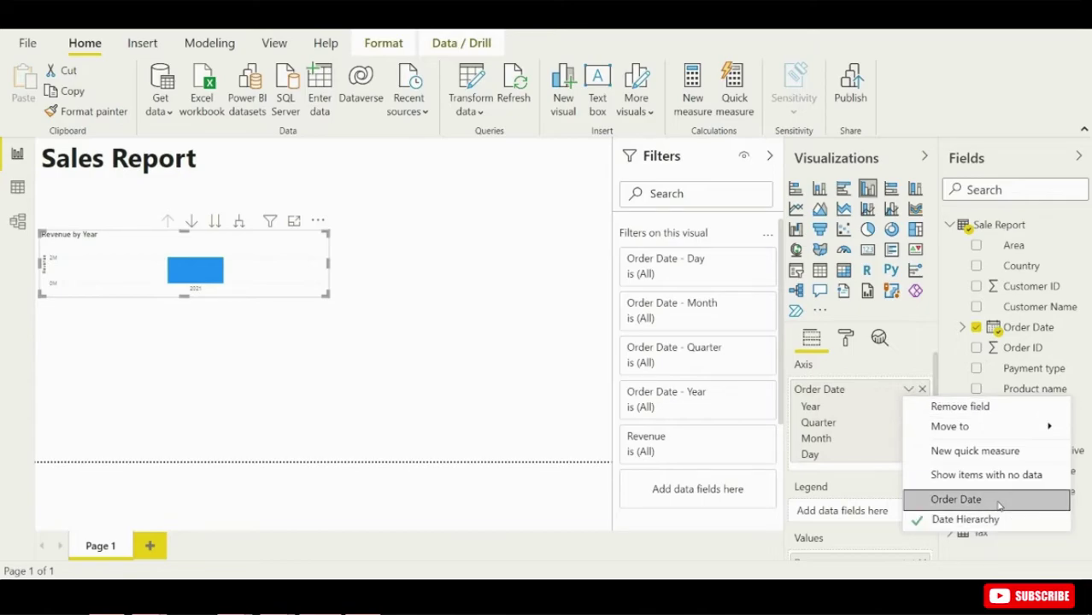
pyautogui.click(958, 499)
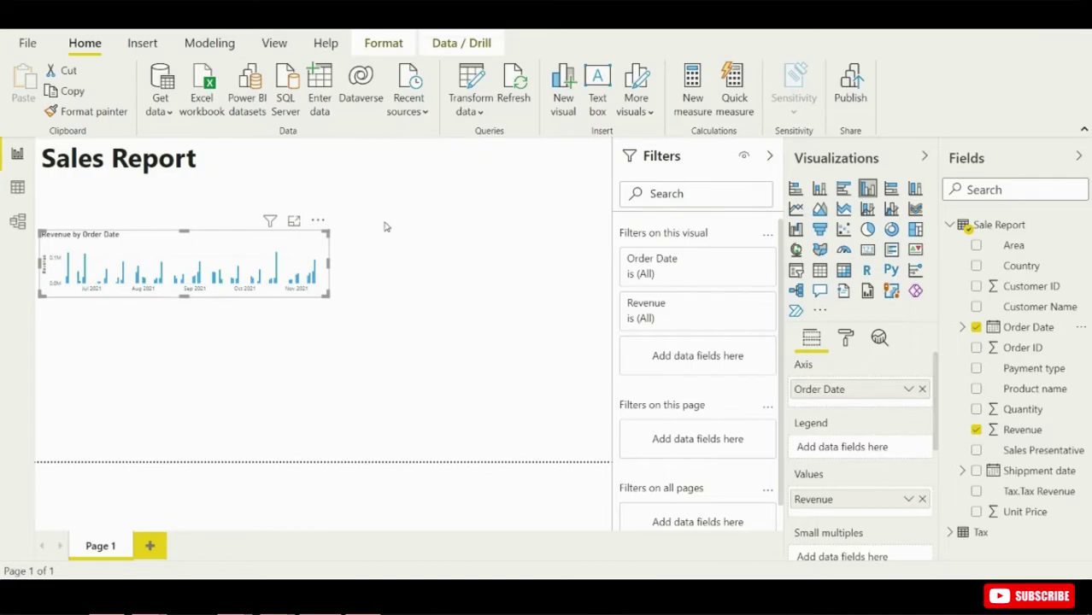
pyautogui.click(795, 210)
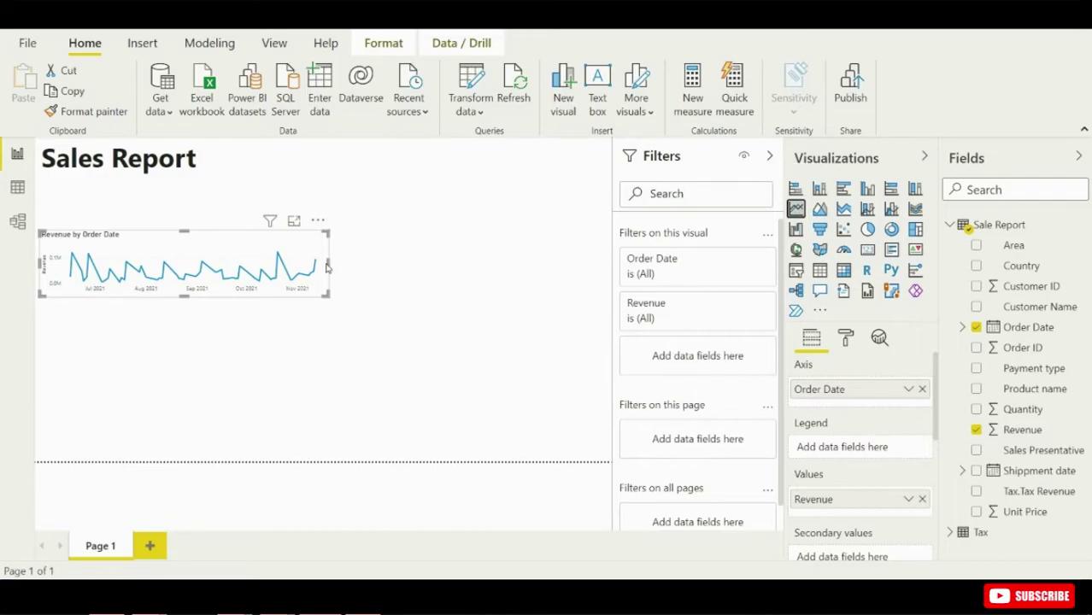
pyautogui.moveTo(328, 263); pyautogui.dragTo(293, 256)
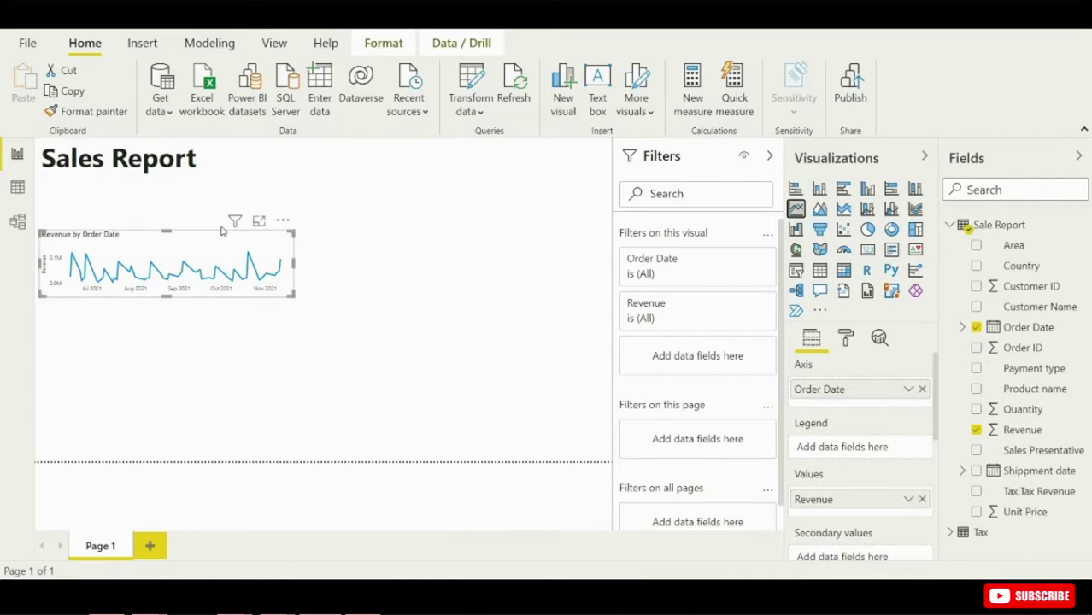
pyautogui.moveTo(213, 234); pyautogui.dragTo(207, 193)
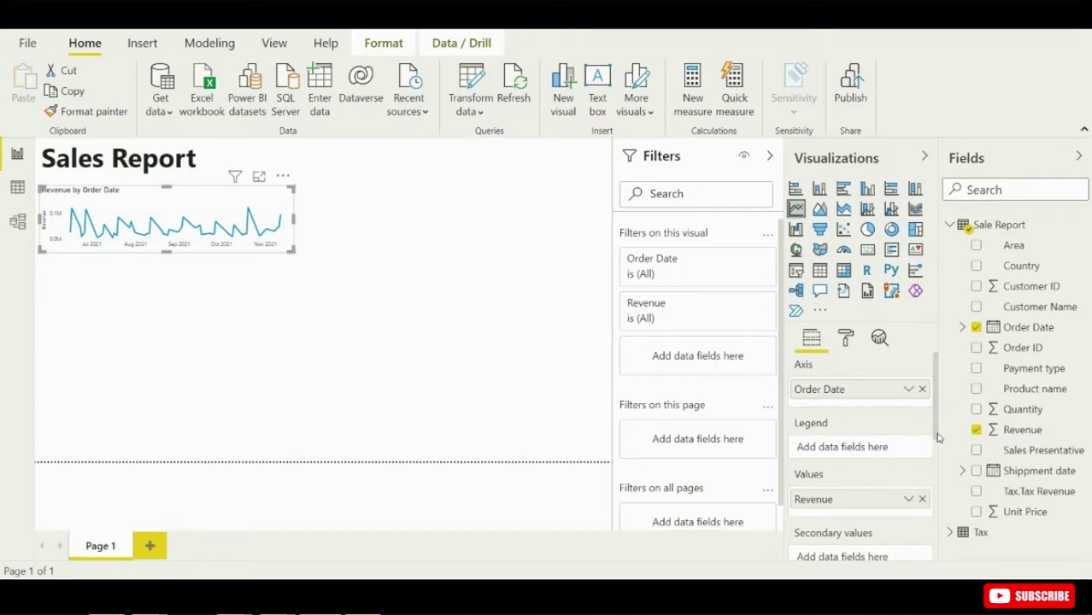
pyautogui.moveTo(937, 433); pyautogui.dragTo(938, 475)
pyautogui.moveTo(938, 487); pyautogui.dragTo(934, 417)
# Step: Build a map from the Country and Revenue fields, briefly trying Treemap before reverting to Map
pyautogui.press('Escape')
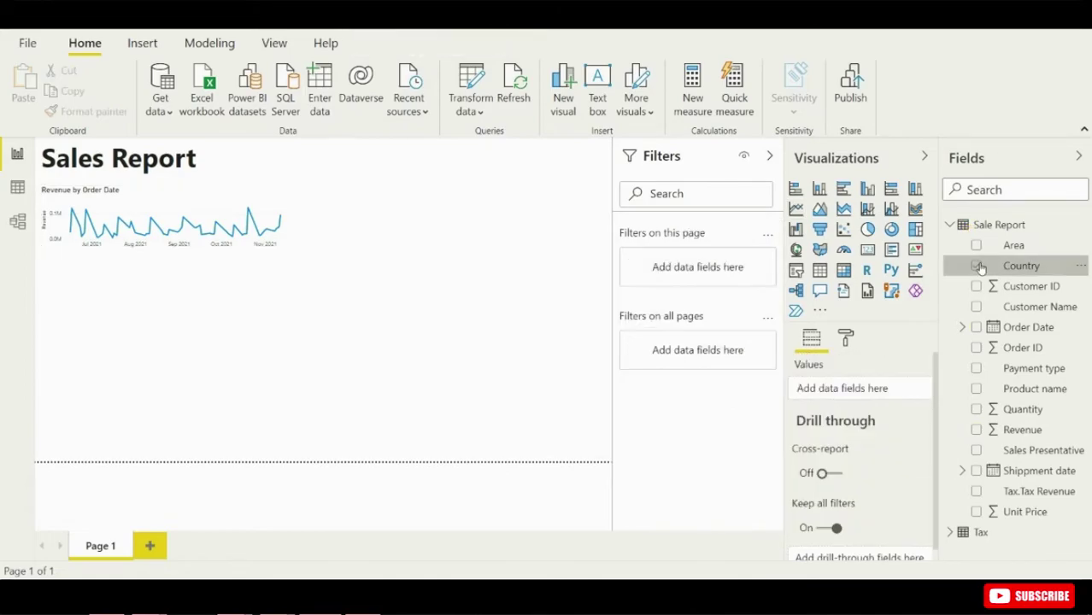
pyautogui.click(976, 266)
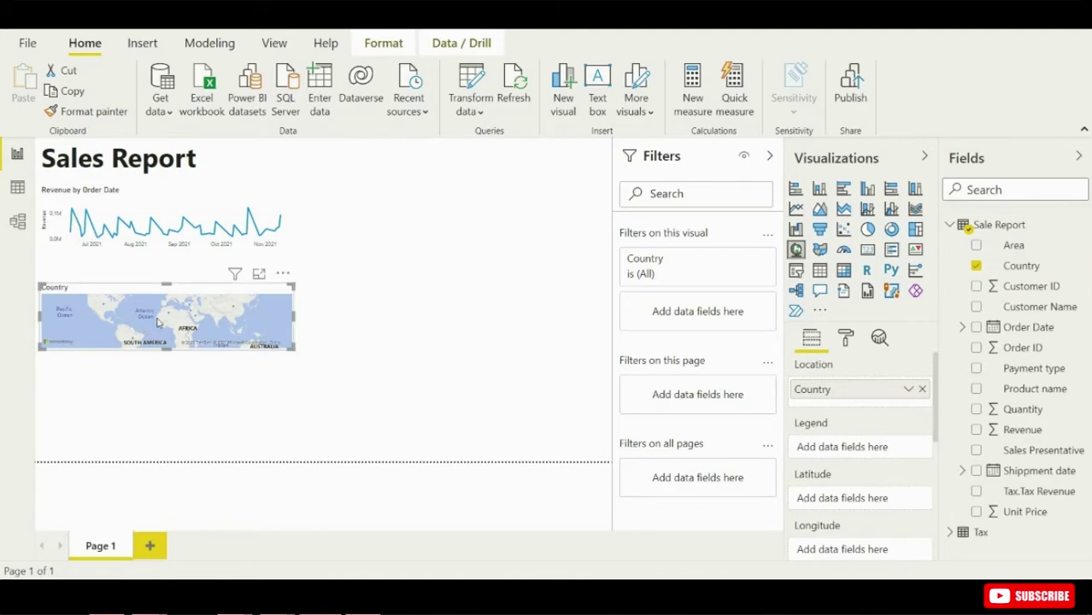
pyautogui.moveTo(168, 318)
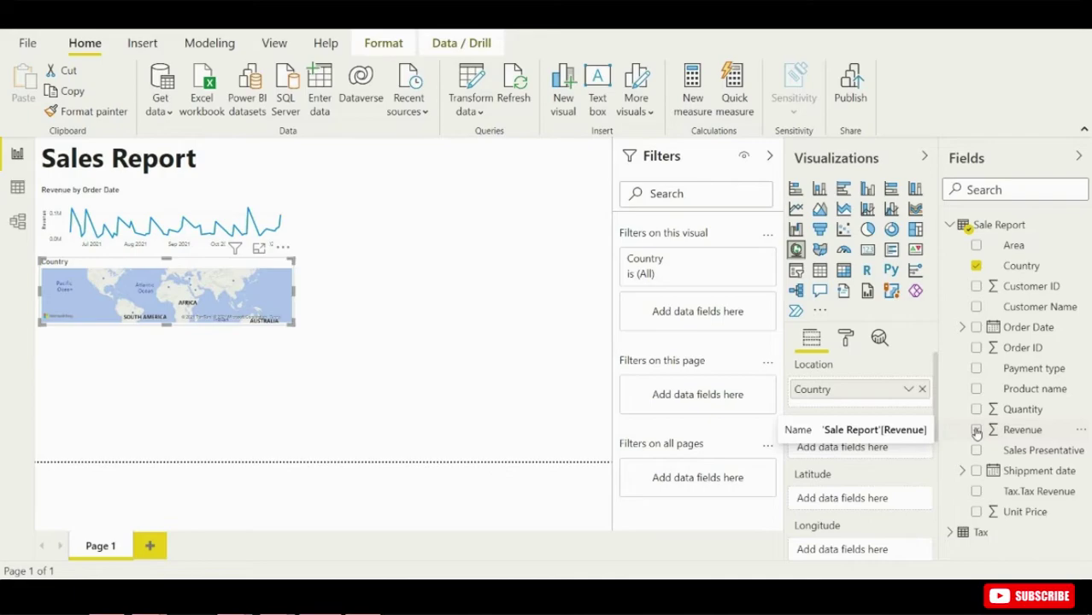
pyautogui.click(976, 429)
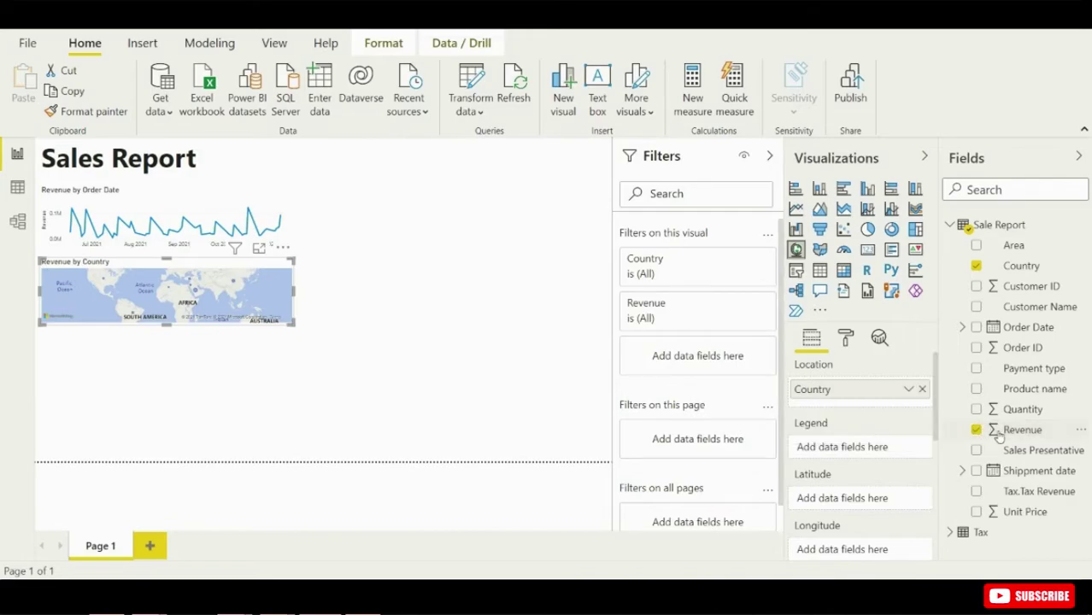
pyautogui.moveTo(998, 430); pyautogui.dragTo(209, 295)
pyautogui.click(915, 229)
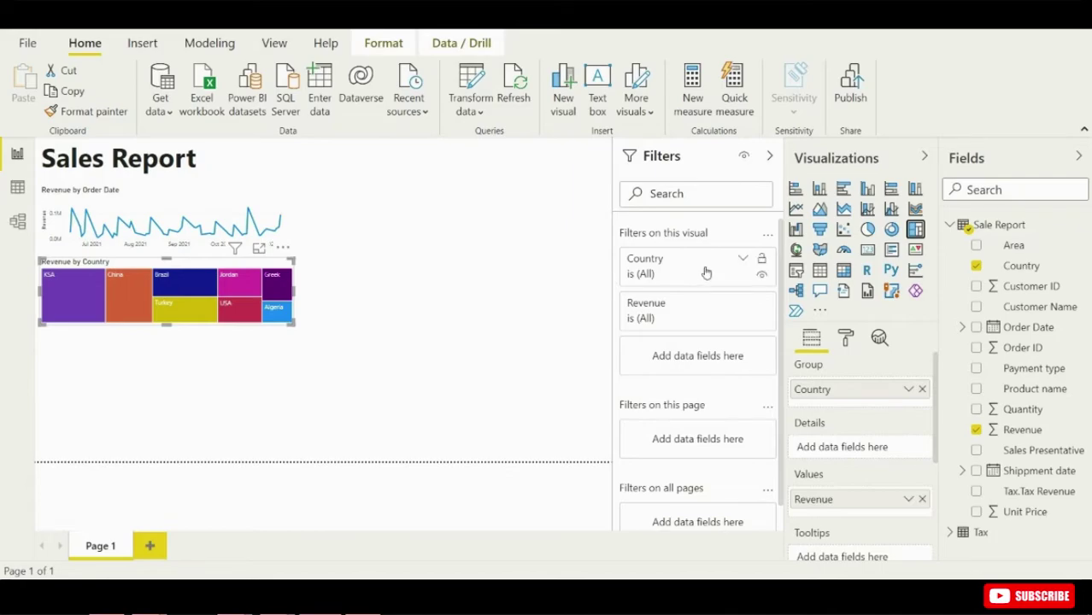
pyautogui.click(795, 249)
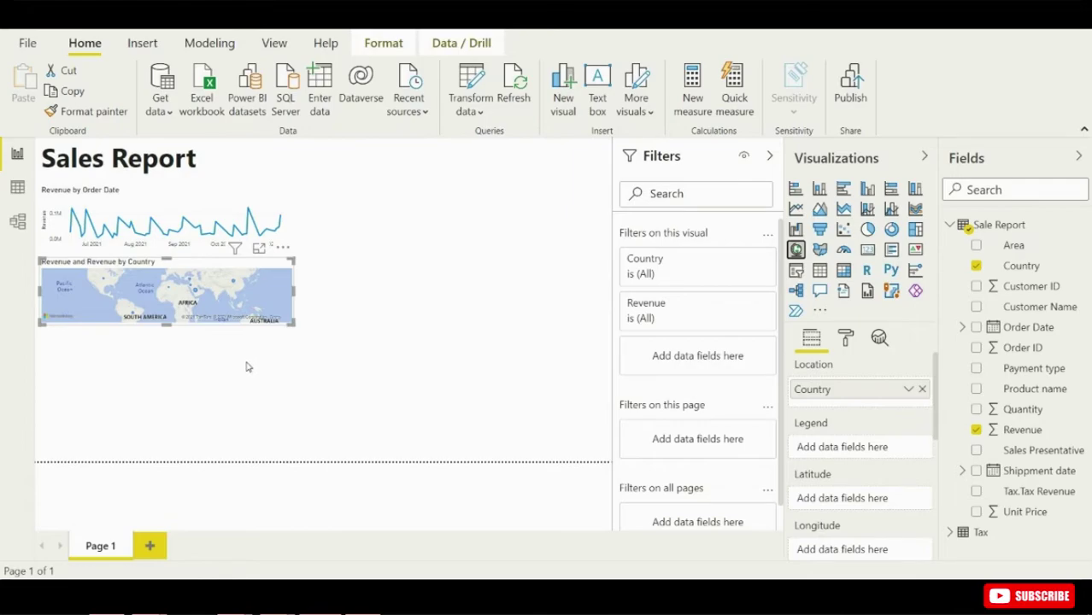
# Step: Place a new table right of the line chart with Country and Tax.Tax Revenue columns
pyautogui.click(819, 270)
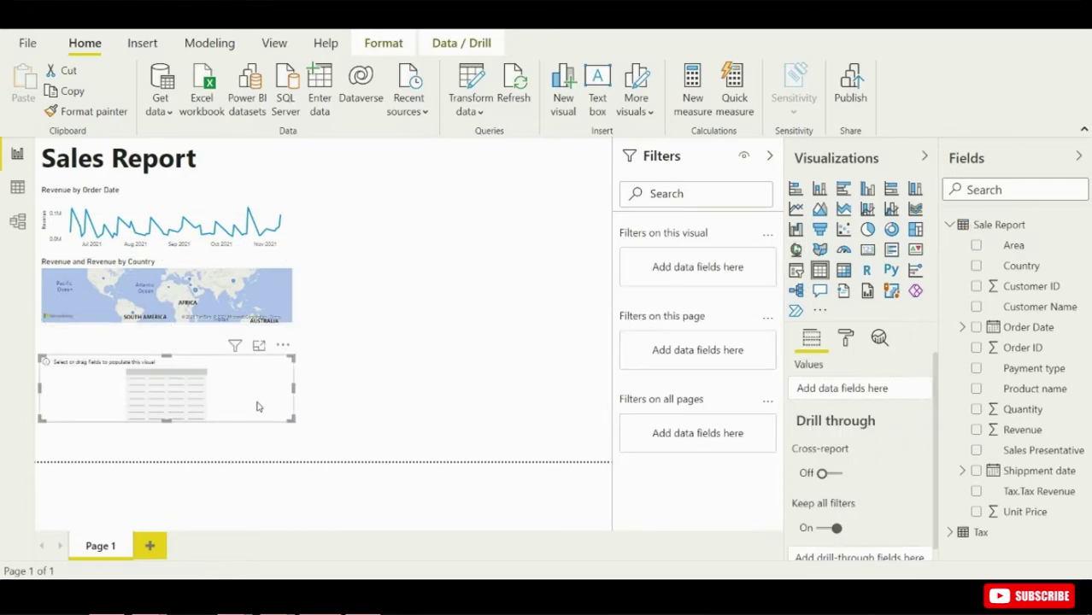
pyautogui.moveTo(235, 389); pyautogui.dragTo(589, 223)
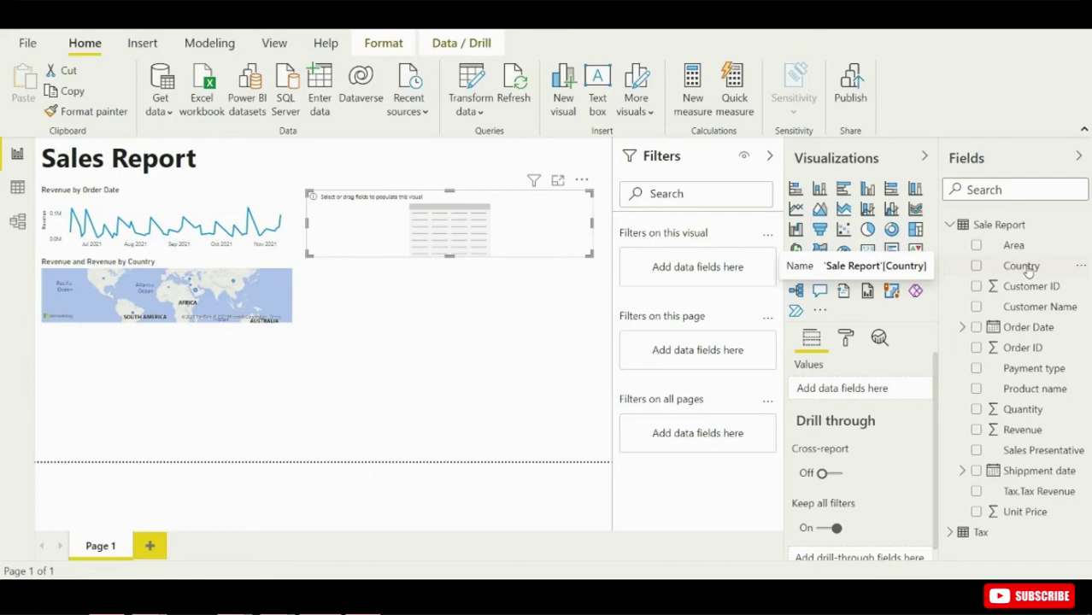
pyautogui.moveTo(974, 266); pyautogui.dragTo(487, 227)
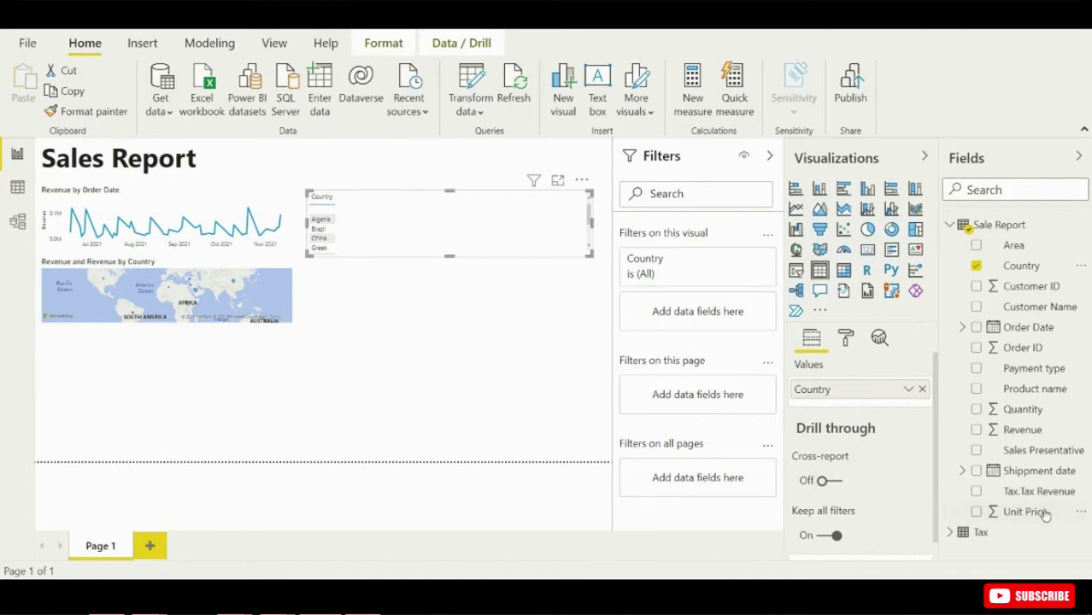
pyautogui.moveTo(1051, 499); pyautogui.dragTo(473, 222)
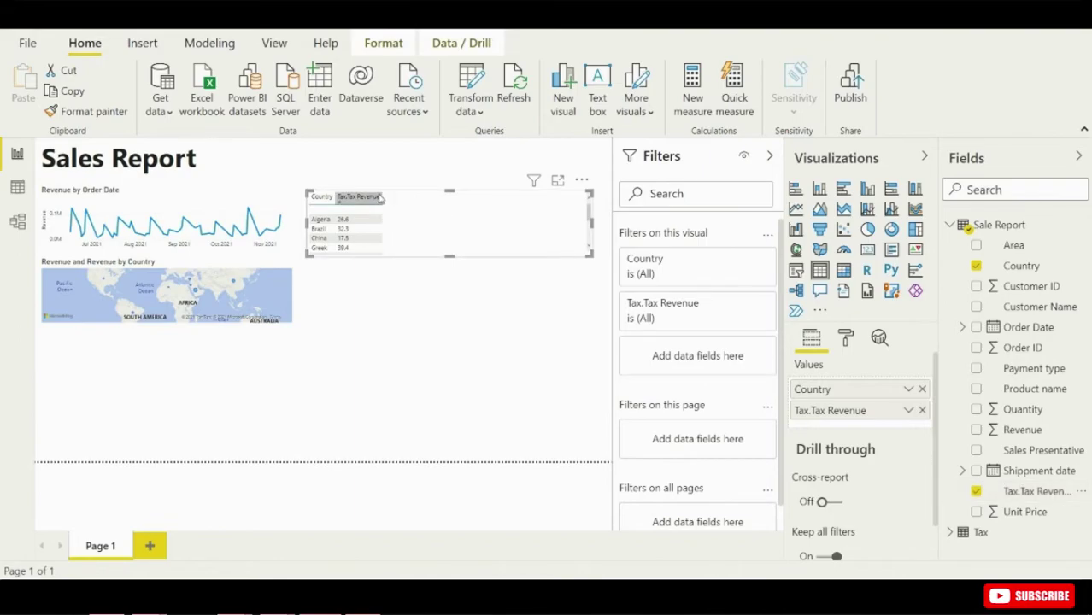
# Step: Add Revenue as a third column, then widen the columns and resize the table to fit
pyautogui.moveTo(384, 200); pyautogui.dragTo(473, 200)
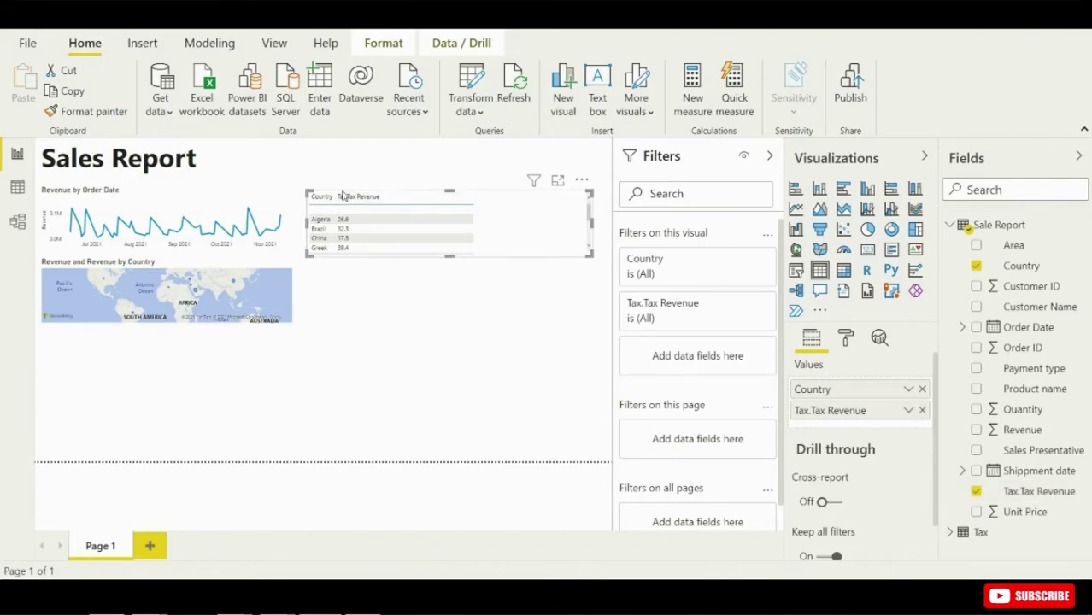
pyautogui.moveTo(338, 198); pyautogui.dragTo(389, 198)
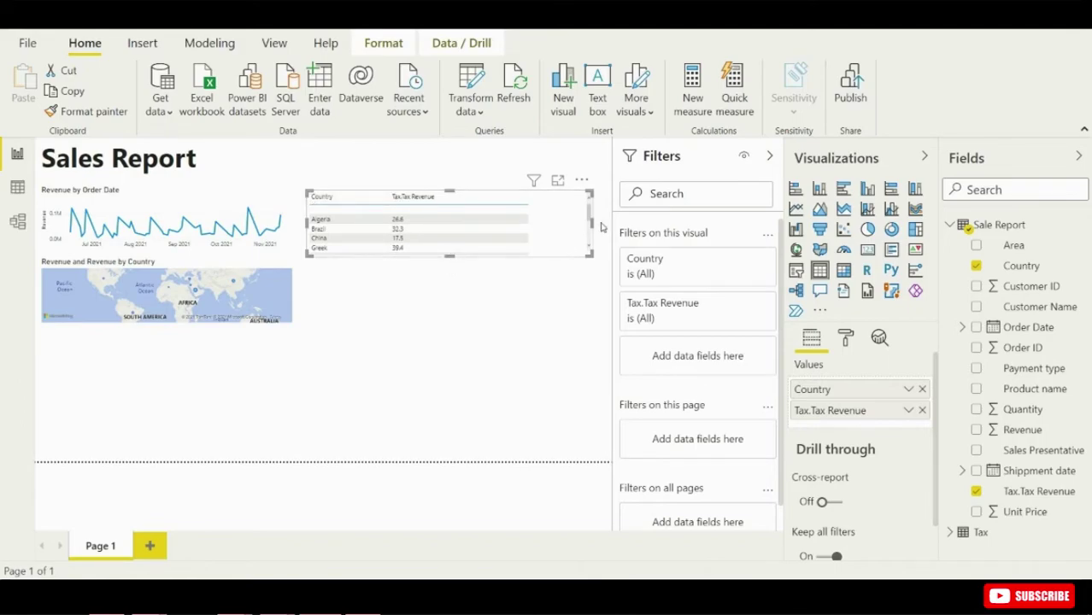
pyautogui.moveTo(590, 220); pyautogui.dragTo(499, 220)
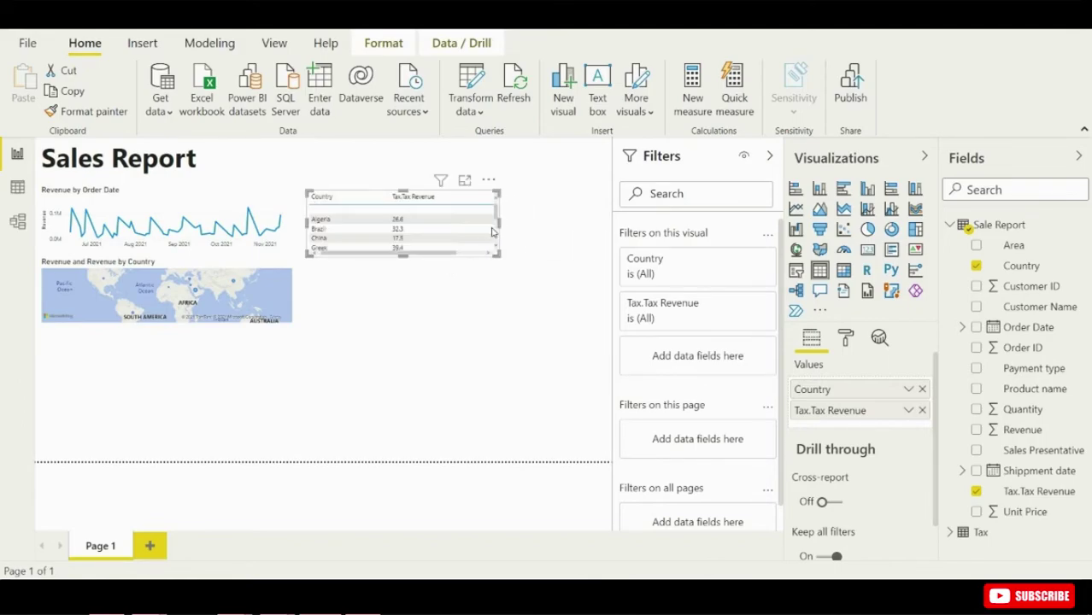
pyautogui.moveTo(403, 256); pyautogui.dragTo(404, 300)
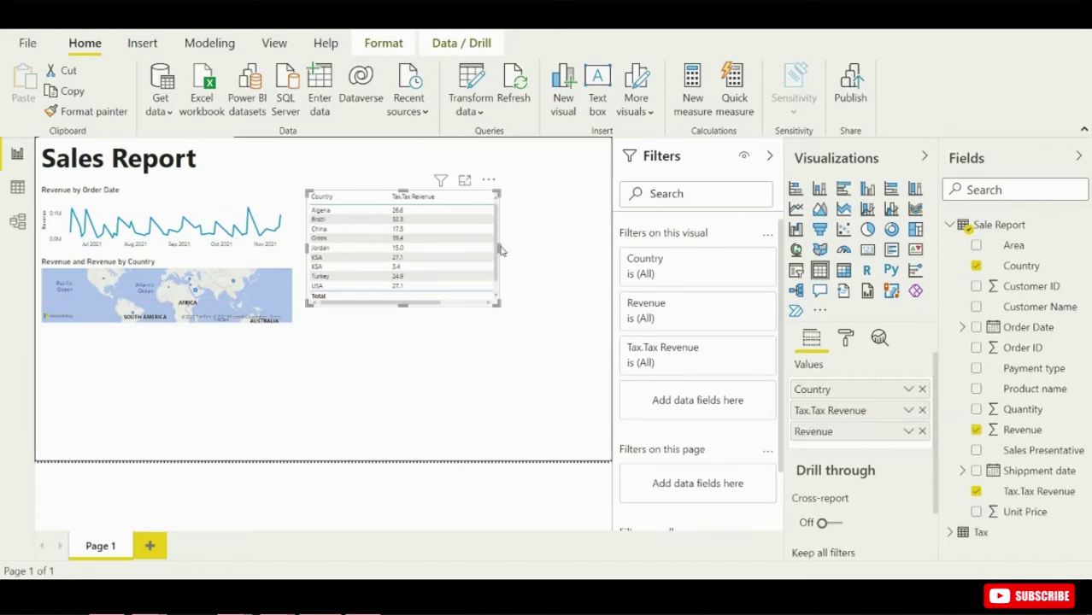
pyautogui.moveTo(500, 244); pyautogui.dragTo(568, 254)
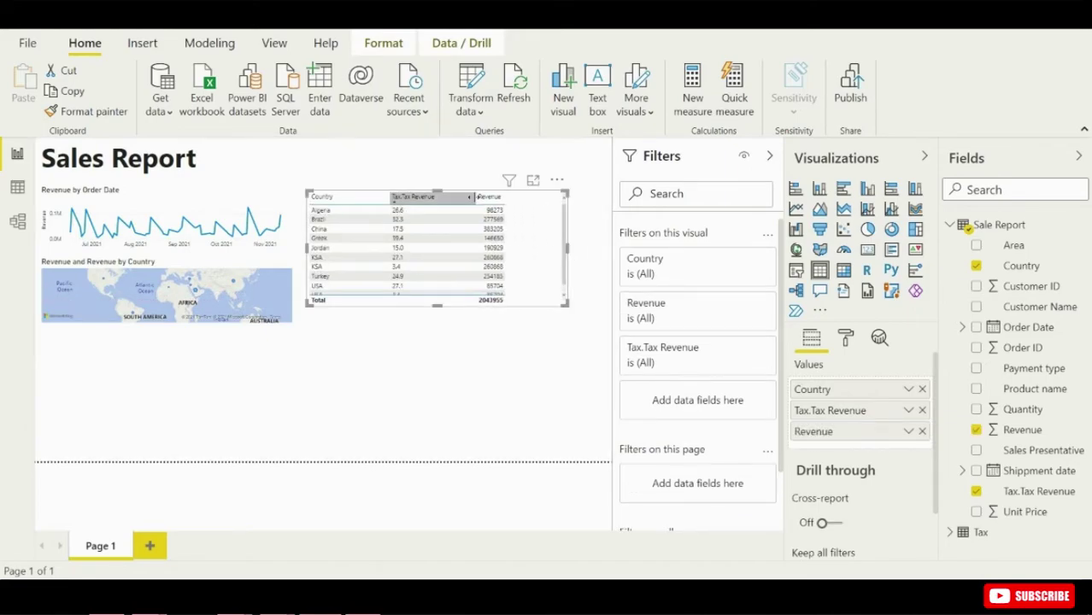
pyautogui.moveTo(436, 305)
pyautogui.mouseDown()
pyautogui.moveTo(436, 295)
pyautogui.moveTo(435, 304)
pyautogui.mouseUp()
pyautogui.moveTo(565, 241); pyautogui.dragTo(513, 243)
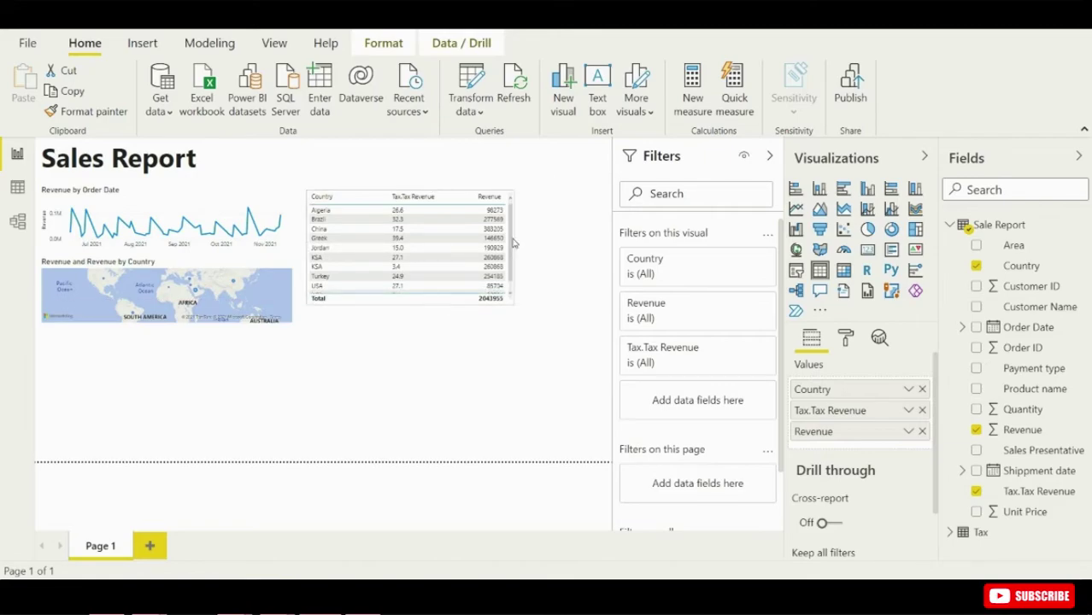
# Step: Add a stacked column chart of Unit Price by Product name below the map and widen it
pyautogui.click(515, 339)
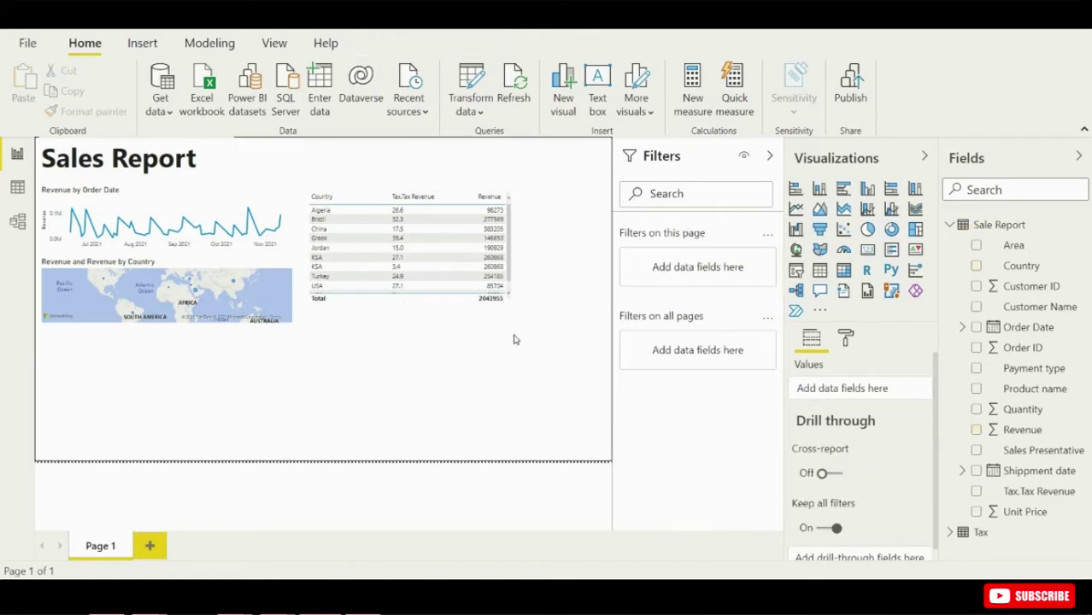
pyautogui.click(819, 190)
pyautogui.moveTo(538, 285); pyautogui.dragTo(77, 416)
pyautogui.click(975, 389)
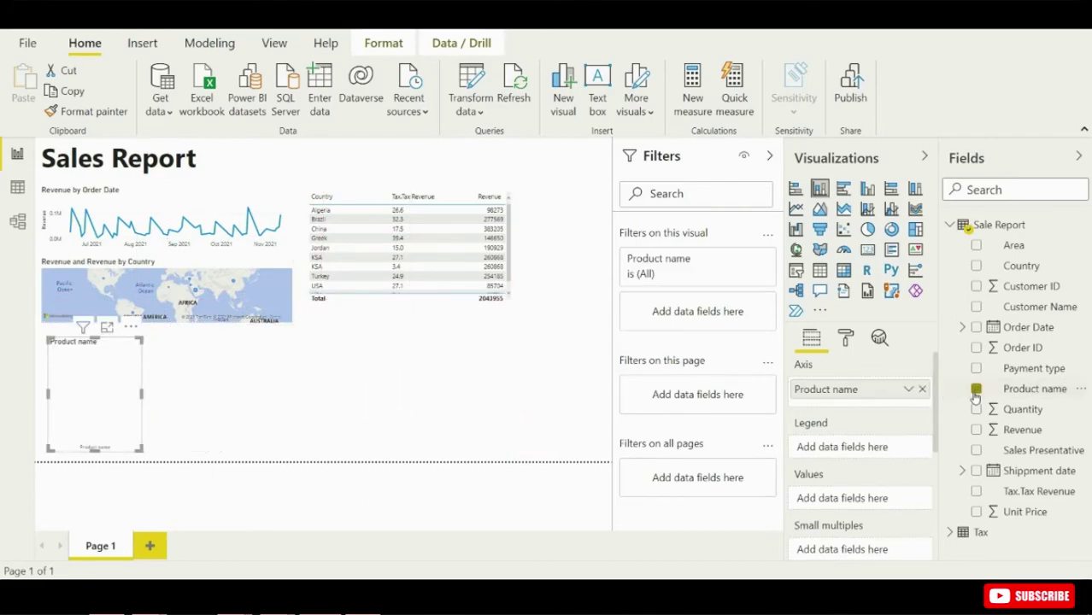
pyautogui.click(977, 511)
pyautogui.moveTo(141, 394); pyautogui.dragTo(291, 407)
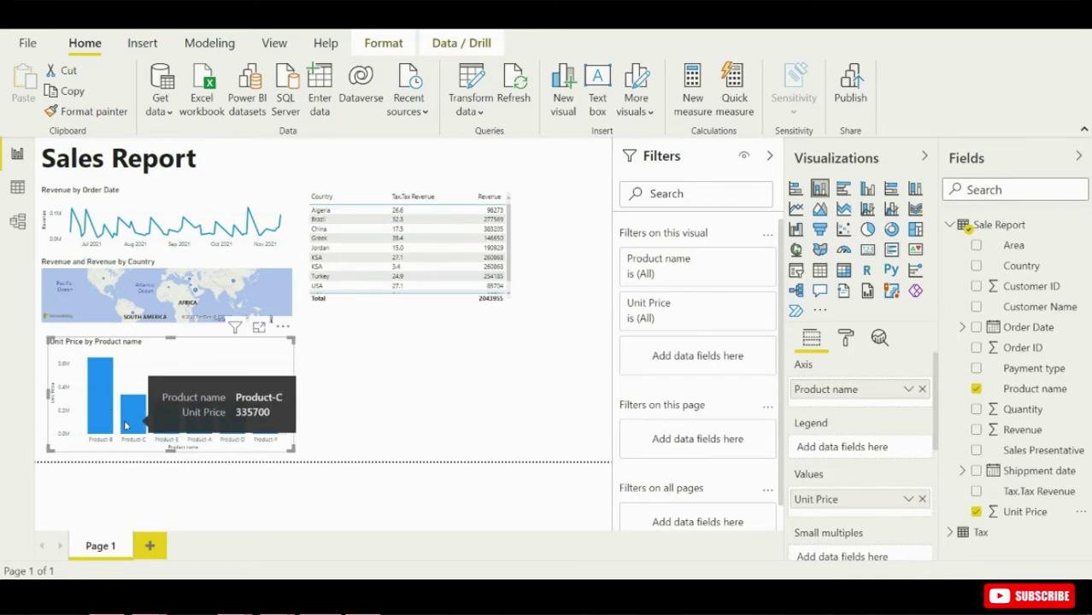
# Step: Add a slicer below the table that lists countries from the Country field
pyautogui.click(555, 409)
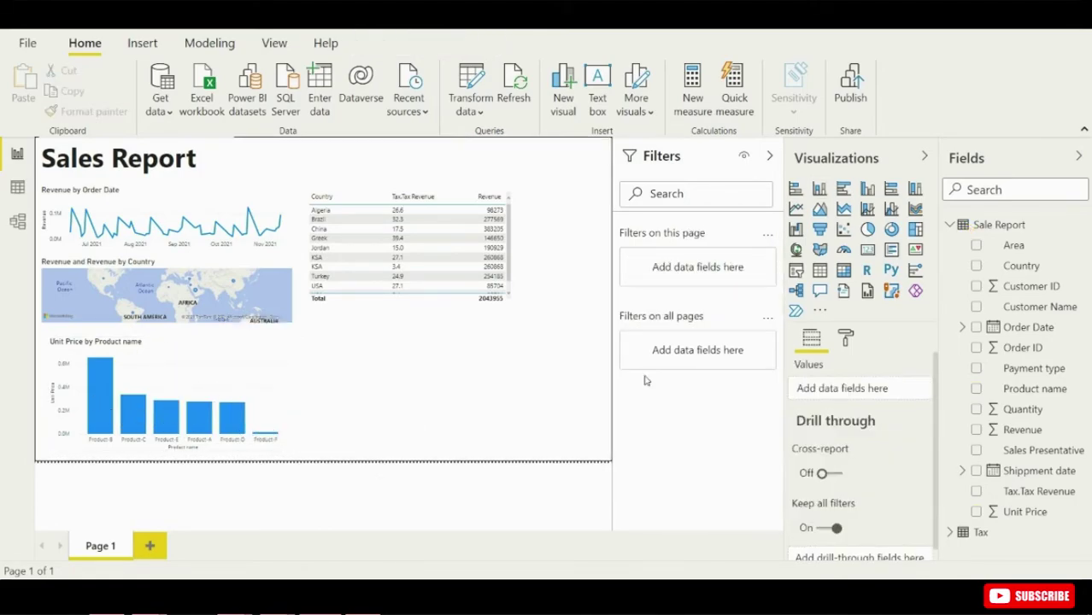
pyautogui.click(795, 270)
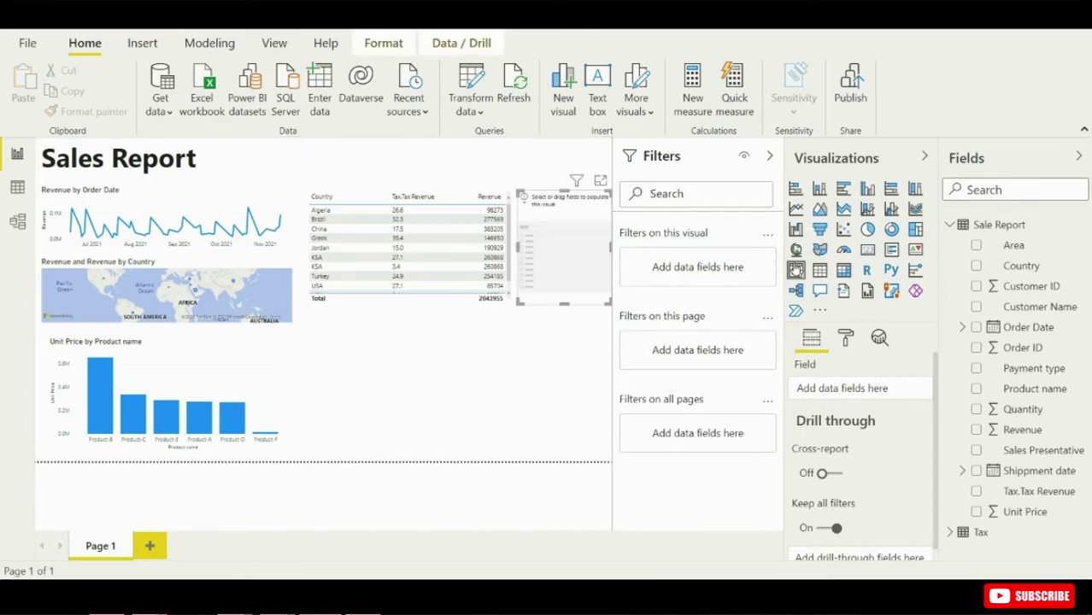
pyautogui.moveTo(516, 255); pyautogui.dragTo(323, 389)
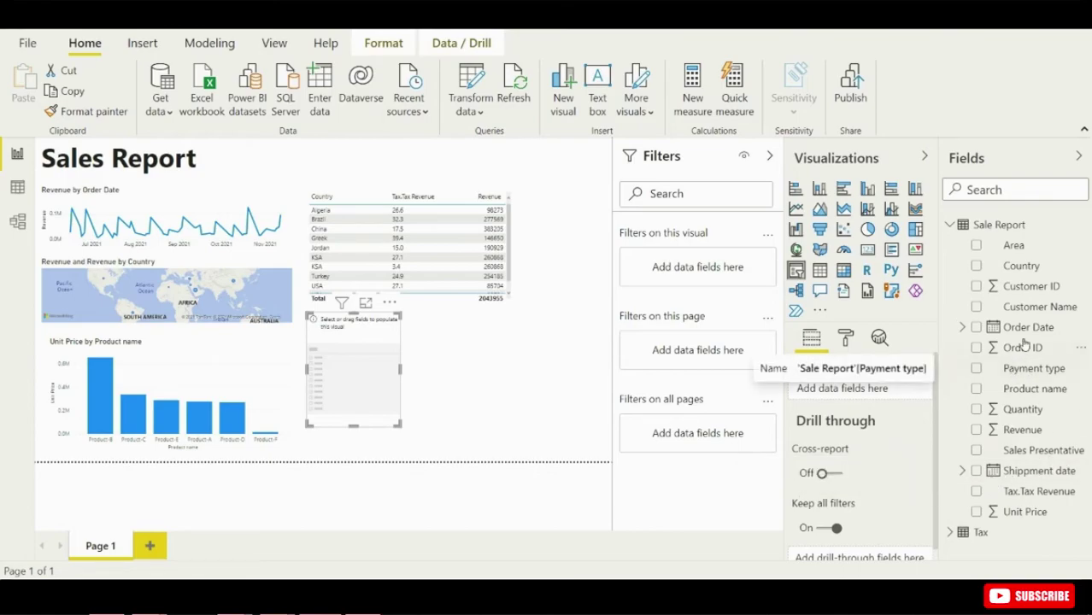
pyautogui.moveTo(1026, 272); pyautogui.dragTo(360, 371)
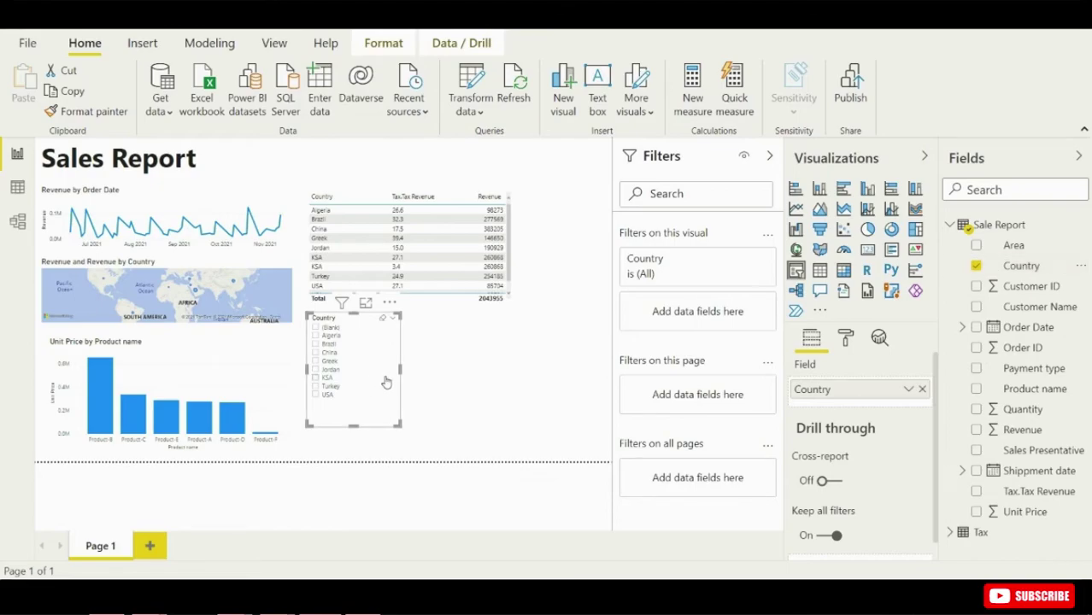
# Step: Try filtering to Brazil, Greek and USA in the slicer, finally leaving only Algeria selected
pyautogui.click(330, 347)
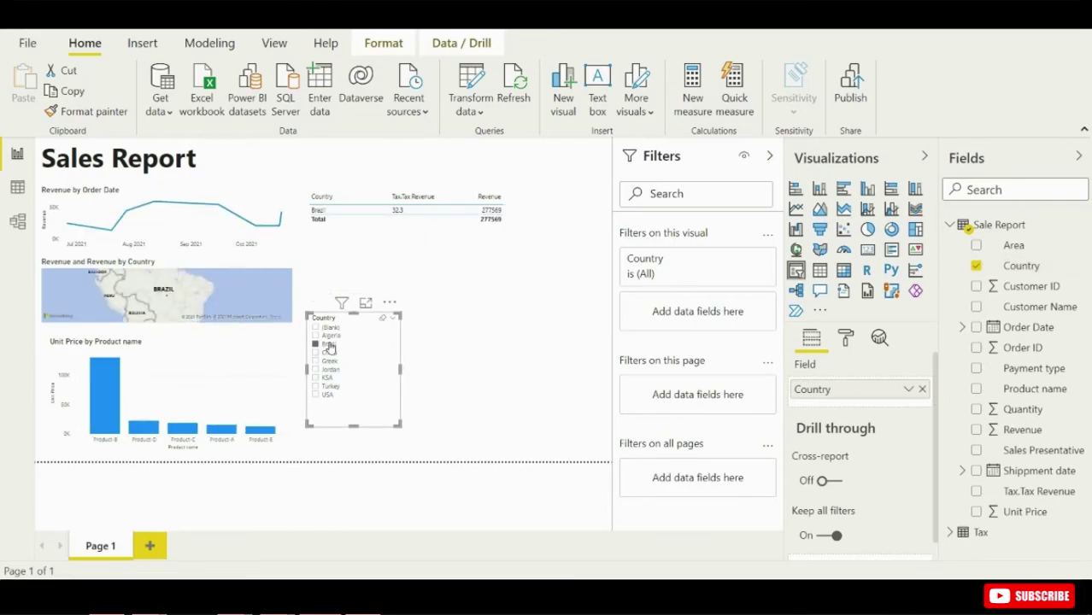
pyautogui.click(330, 346)
pyautogui.click(329, 362)
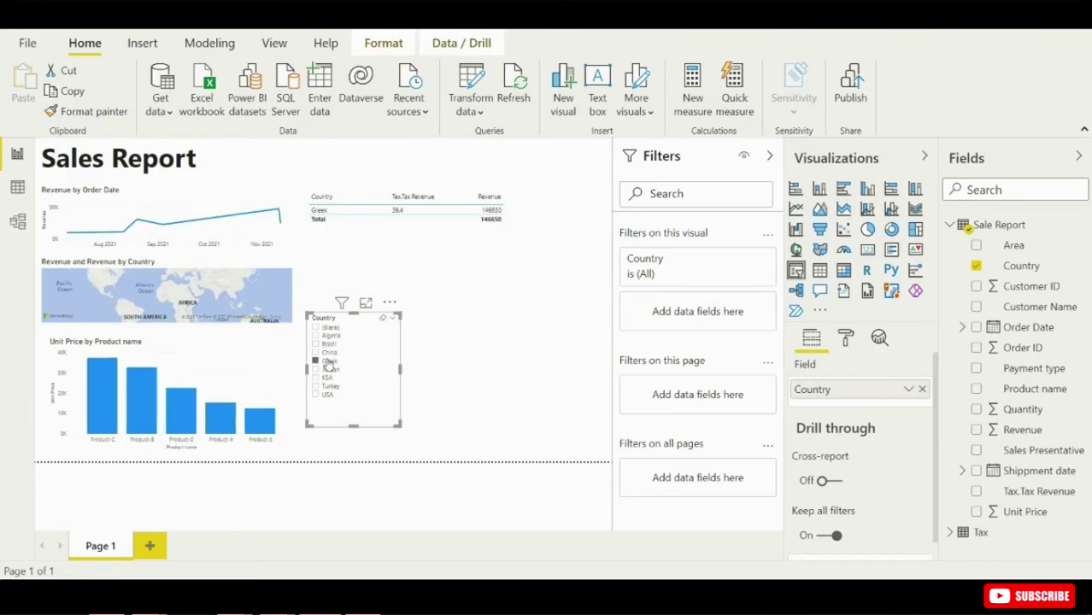
pyautogui.click(329, 363)
pyautogui.click(327, 395)
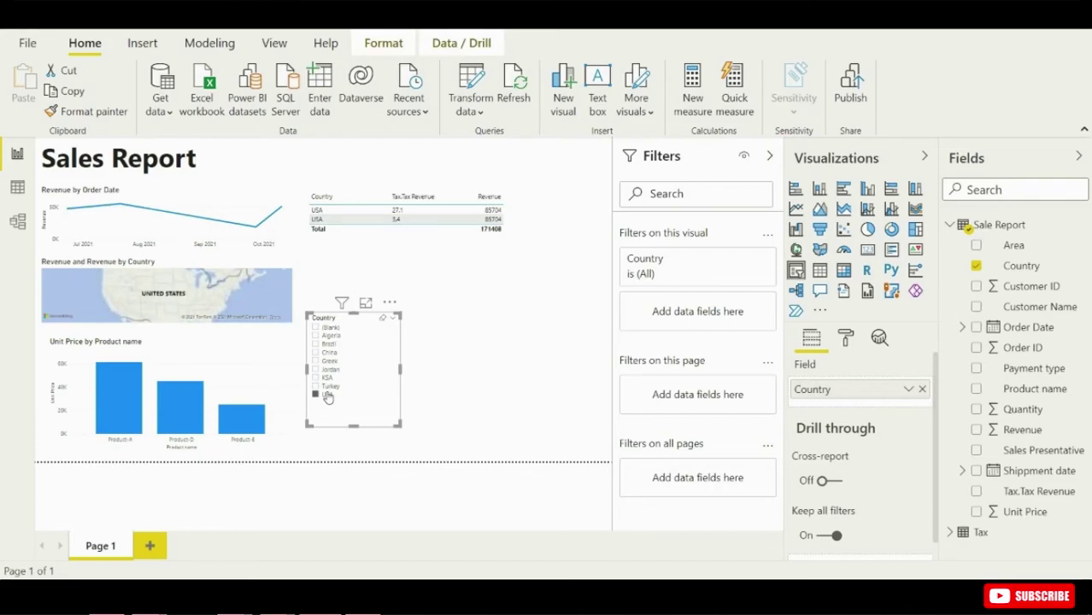
pyautogui.click(327, 395)
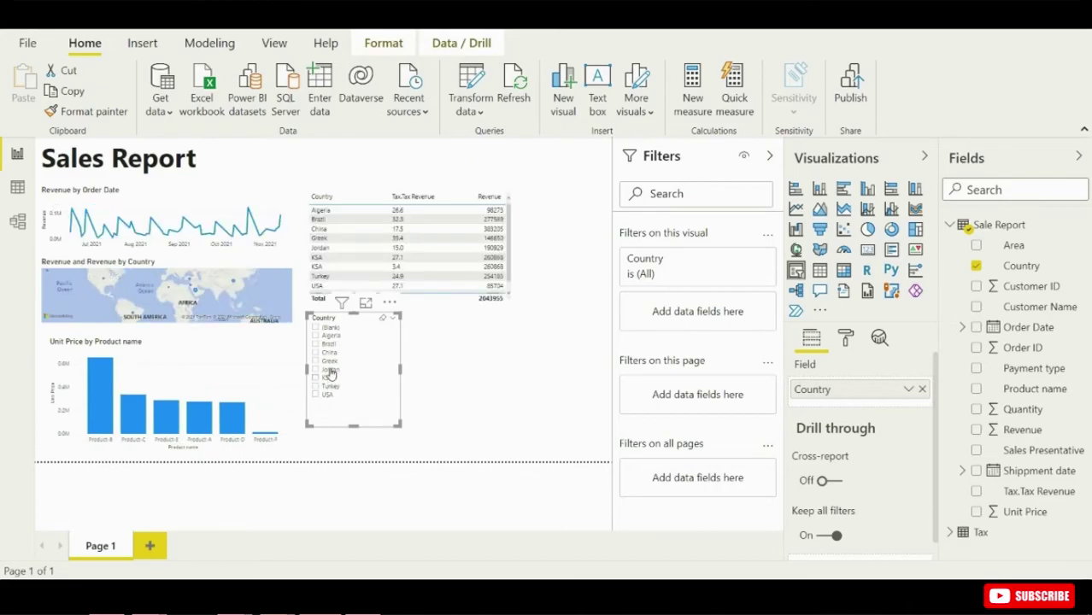
pyautogui.click(332, 338)
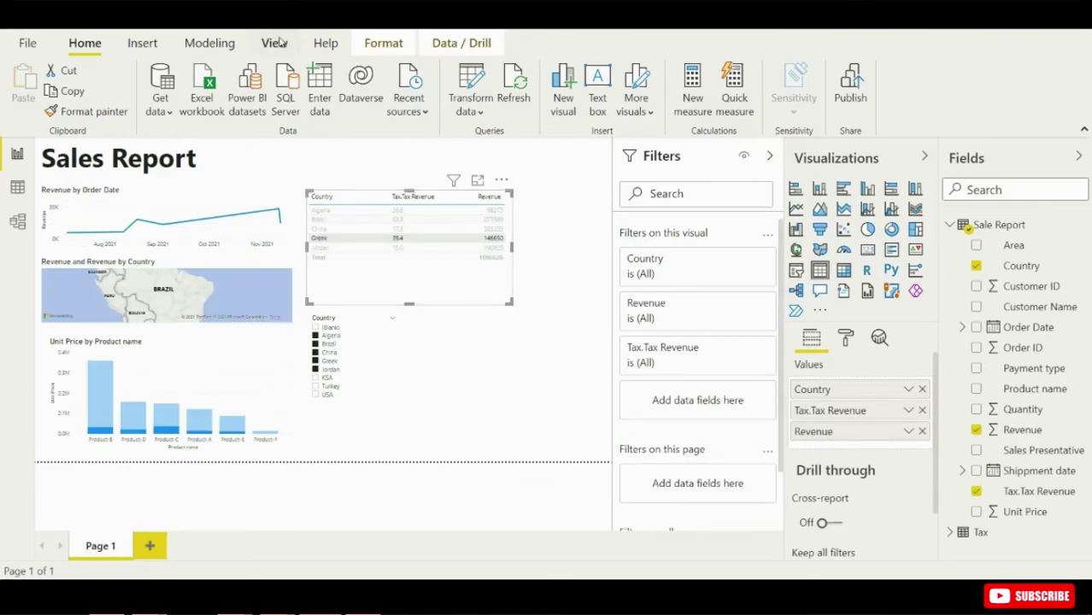
# Step: Apply the purple Bloom theme from the View tab's Themes gallery
pyautogui.click(276, 43)
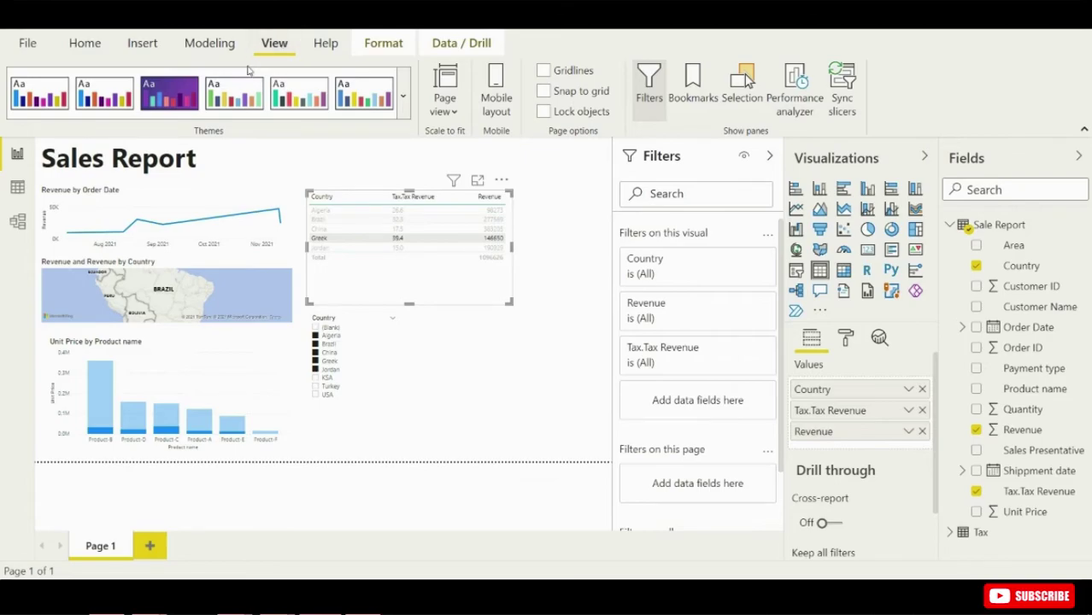
pyautogui.click(404, 99)
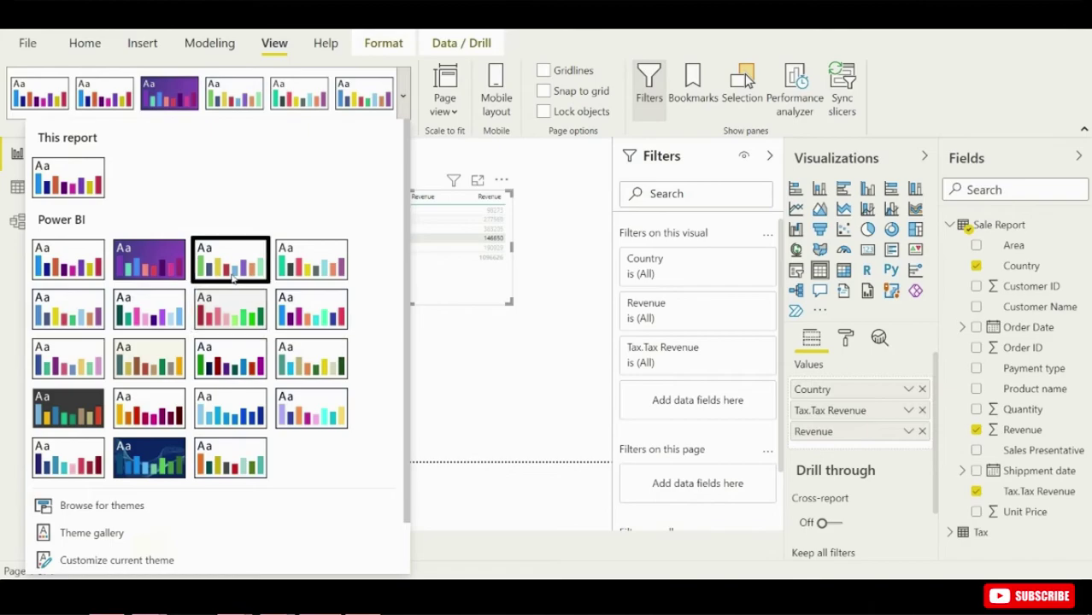
pyautogui.click(156, 266)
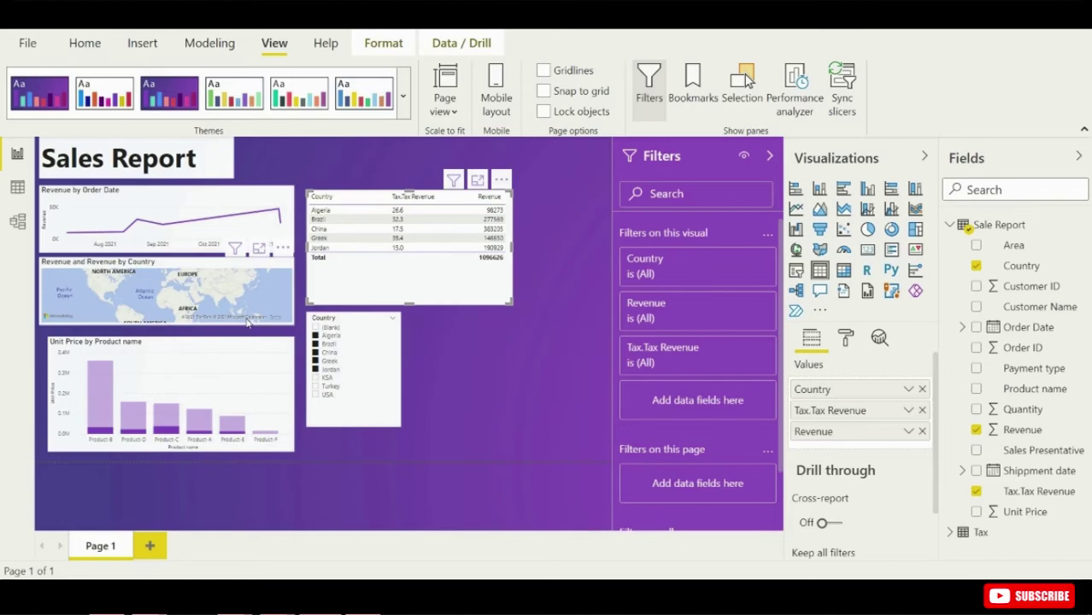
# Step: Enlarge the Revenue by Order Date line chart's title text size in its Title format settings
pyautogui.click(170, 224)
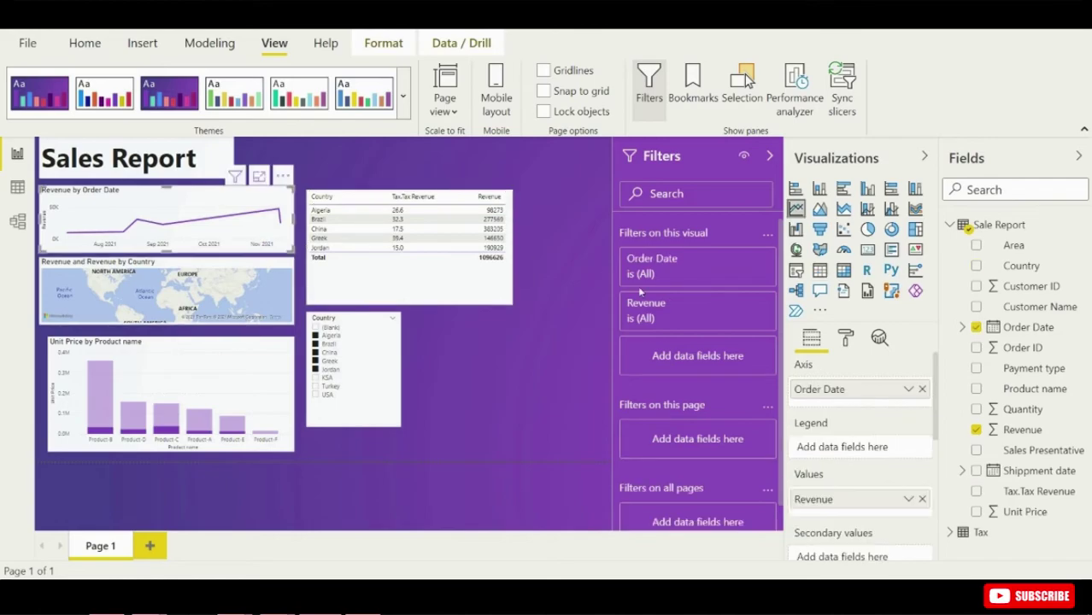
pyautogui.click(846, 340)
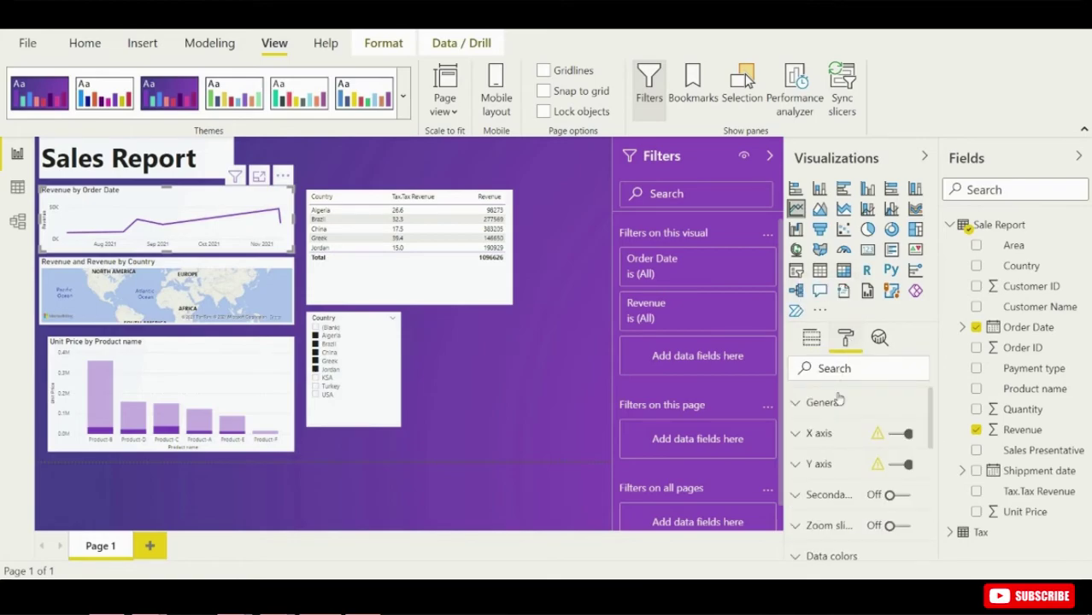
pyautogui.moveTo(931, 436); pyautogui.dragTo(924, 529)
pyautogui.click(794, 453)
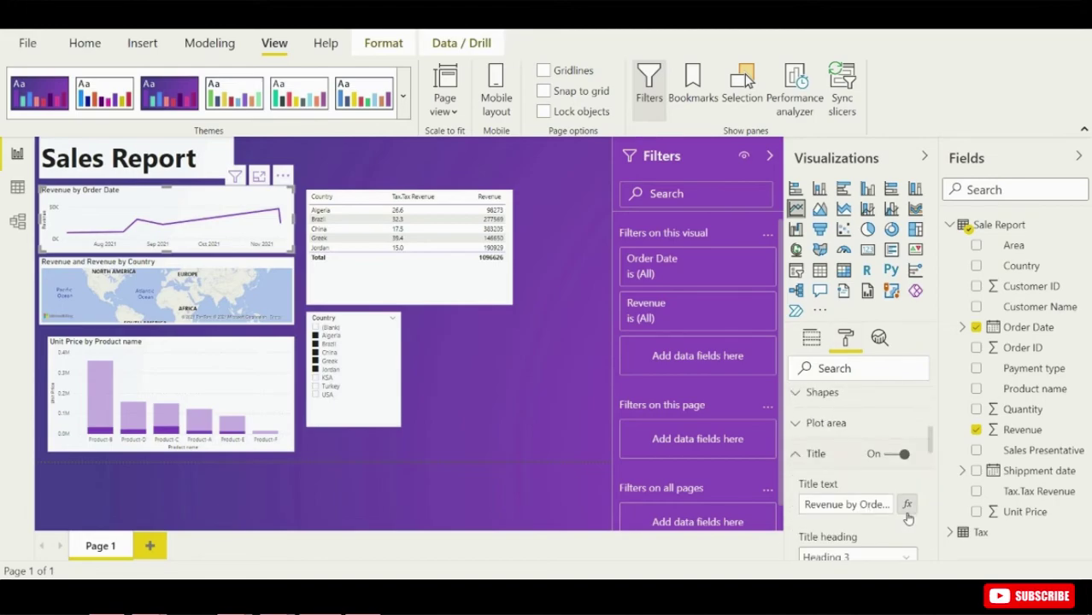
pyautogui.moveTo(932, 451); pyautogui.dragTo(932, 490)
pyautogui.click(844, 440)
pyautogui.click(844, 440)
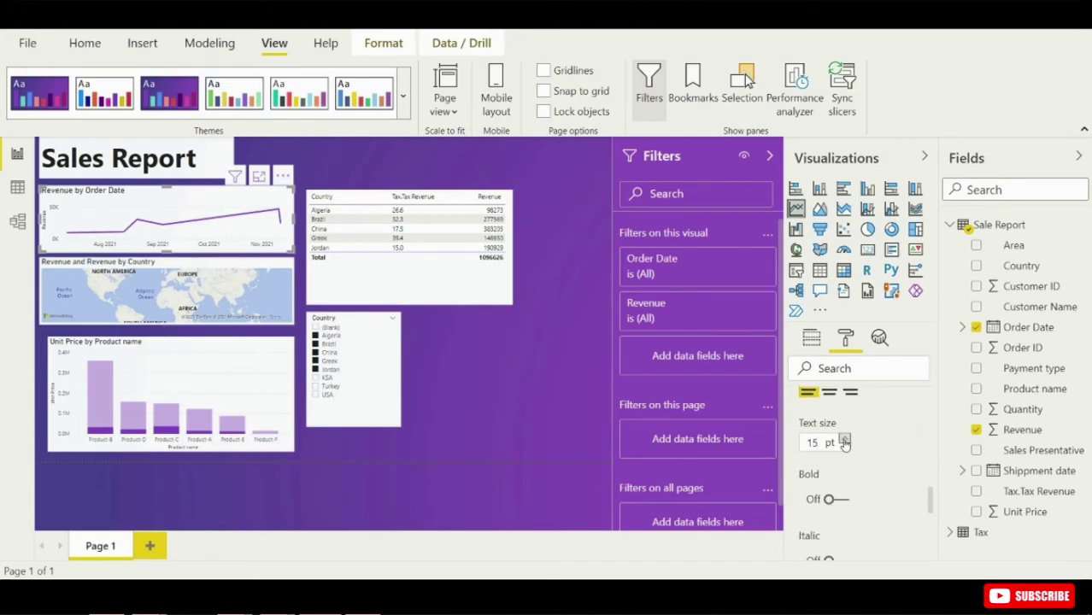
pyautogui.click(844, 440)
pyautogui.click(844, 440)
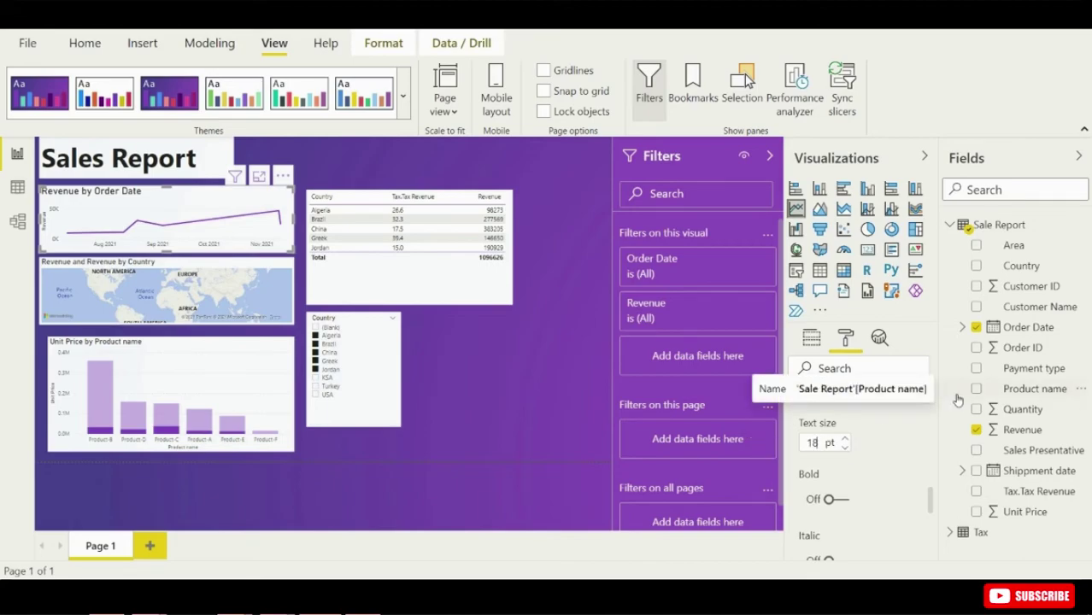
# Step: Open the report page name for editing and keep it unchanged
pyautogui.click(168, 515)
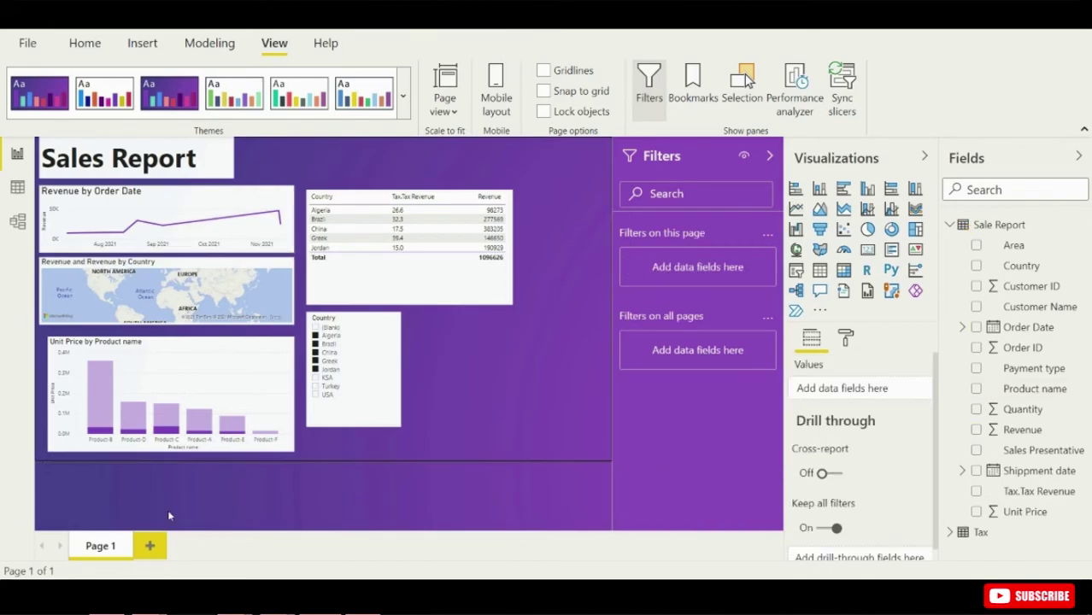
pyautogui.doubleClick(99, 545)
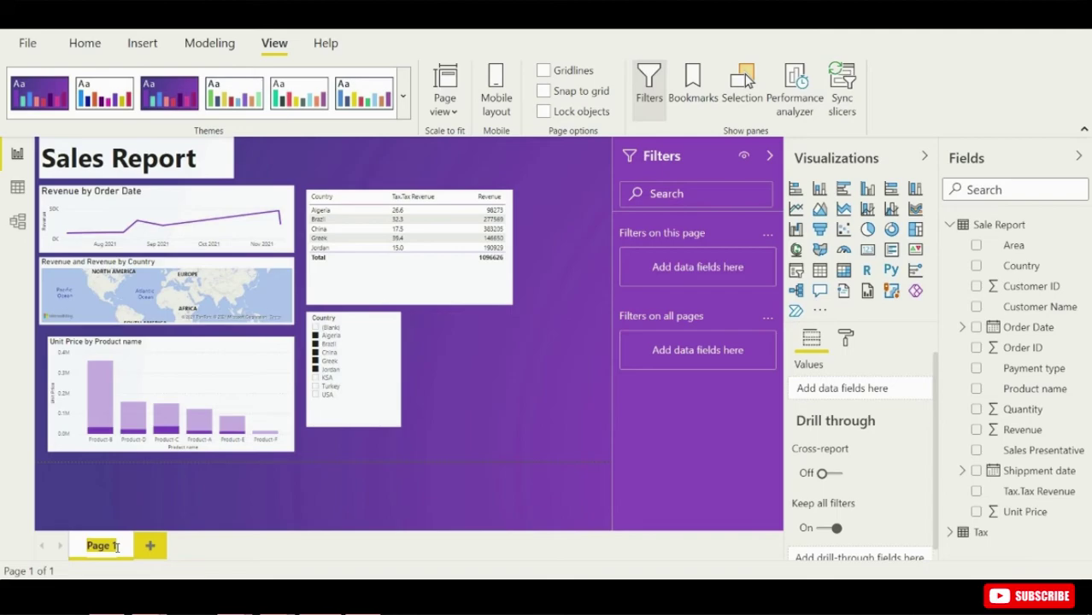
pyautogui.press('Return')
# Step: Save the report as 'Sales Report' in the Desktop\Data folder
pyautogui.click(28, 43)
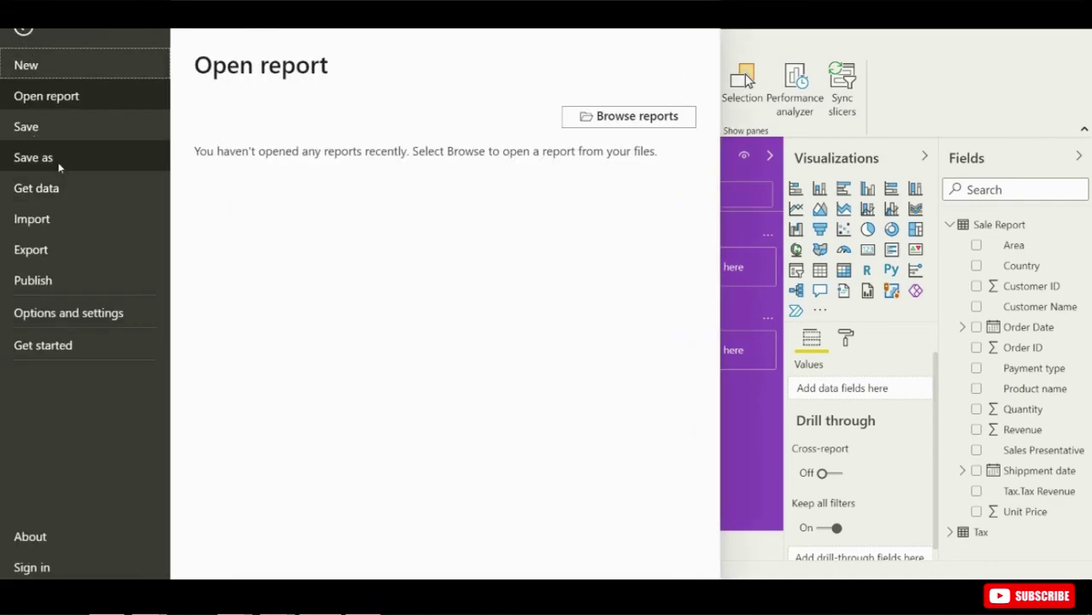
pyautogui.press('Escape')
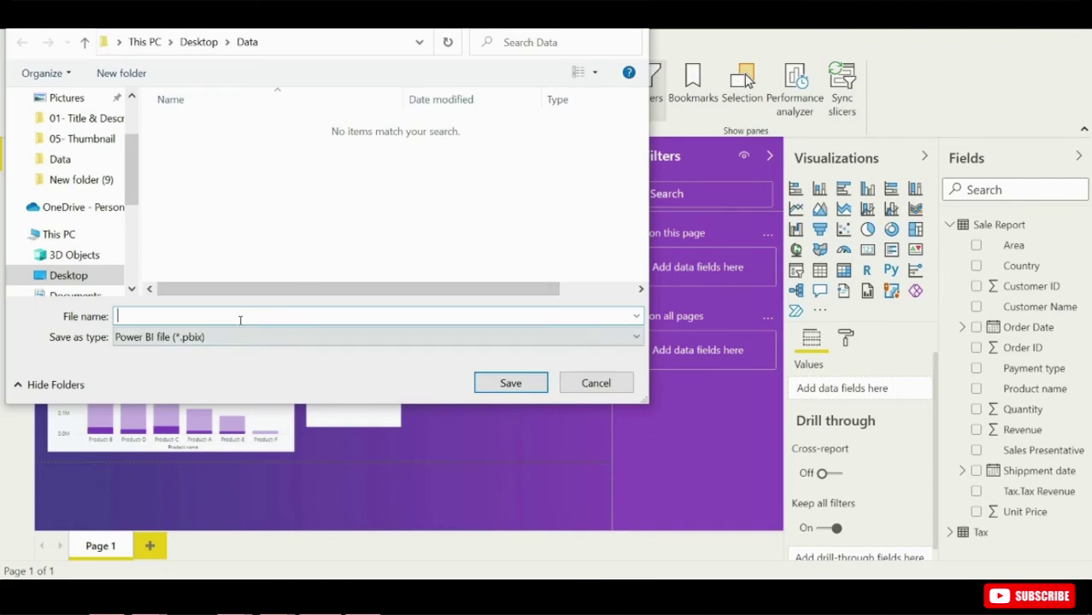
pyautogui.write('Sales Report')
pyautogui.click(527, 384)
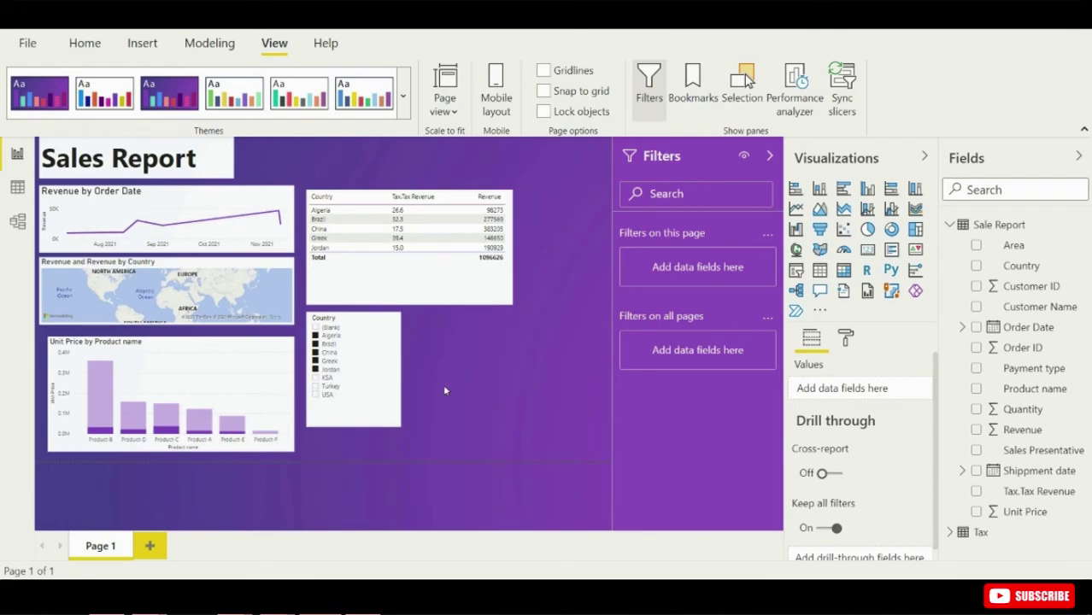
# Step: Select KSA, Turkey, Greek, Brazil, China, Jordan and Algeria in the Country slicer
pyautogui.click(325, 388)
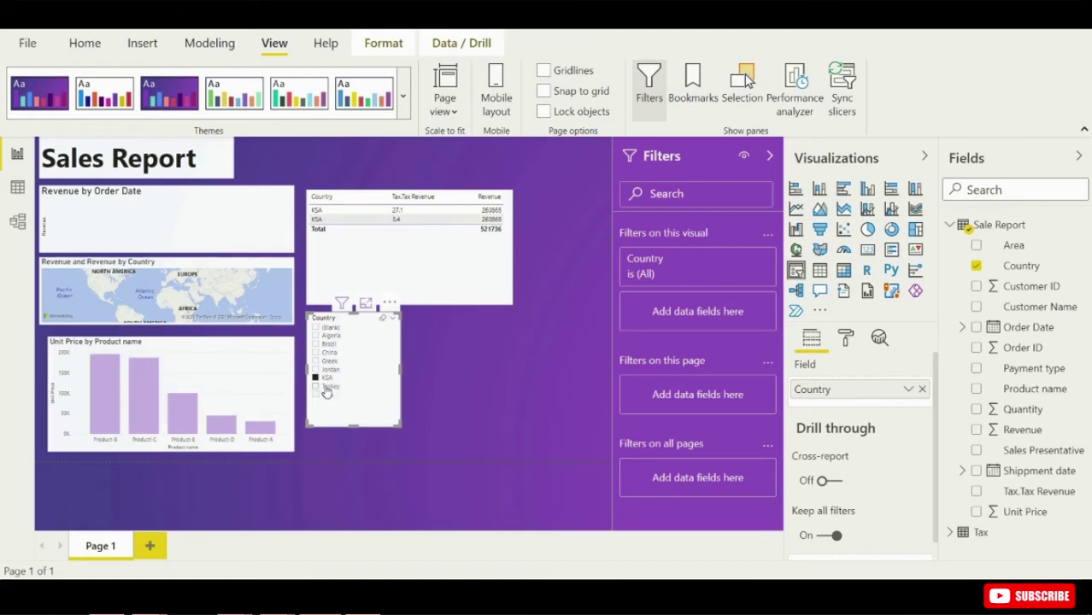
pyautogui.click(325, 387)
pyautogui.click(329, 361)
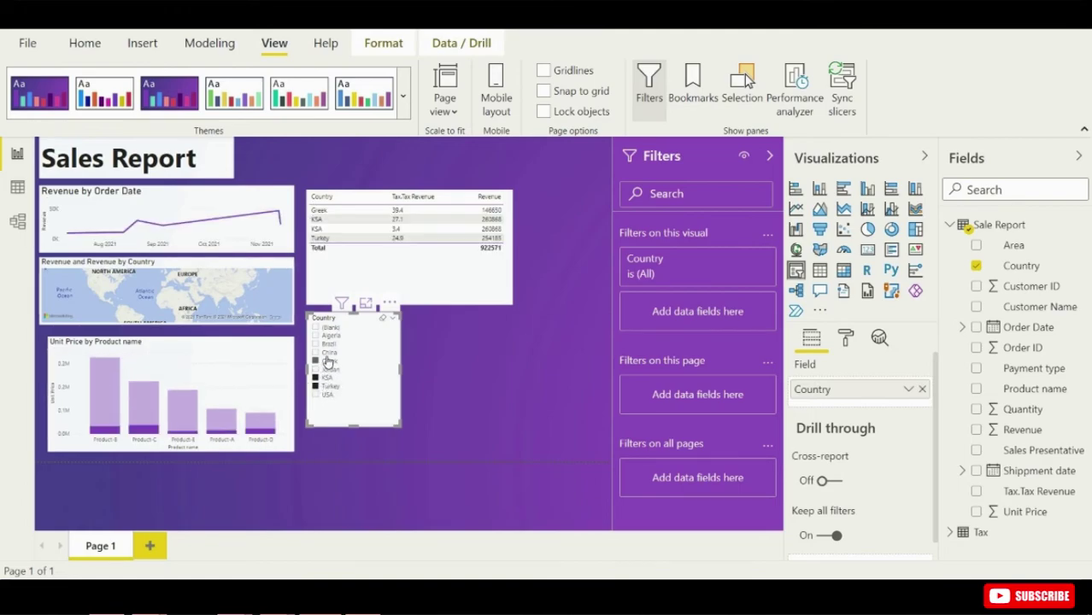
pyautogui.click(325, 352)
pyautogui.click(325, 344)
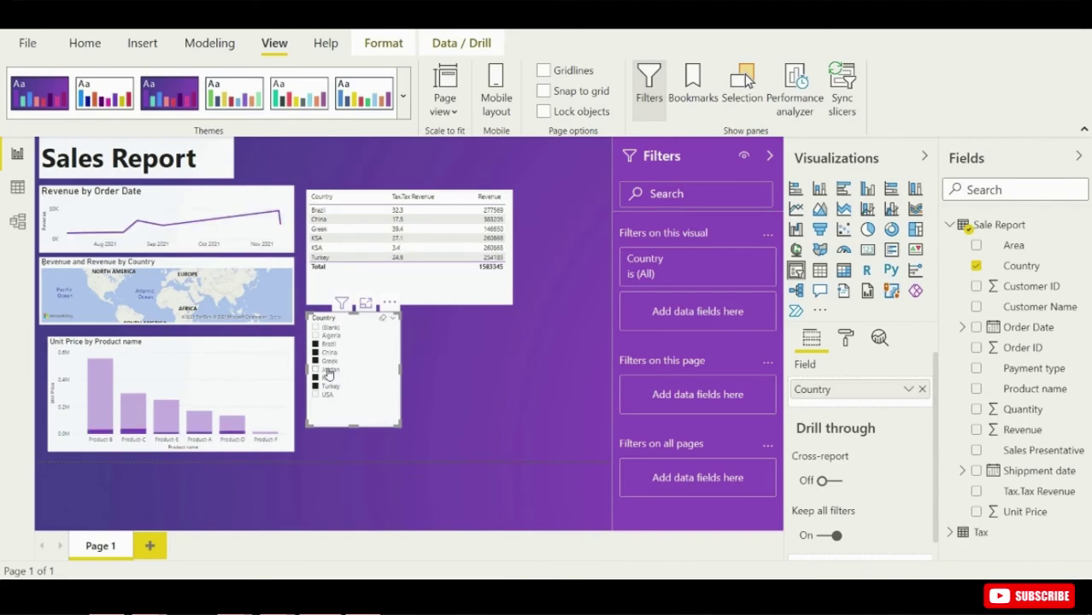
pyautogui.click(328, 370)
pyautogui.click(329, 335)
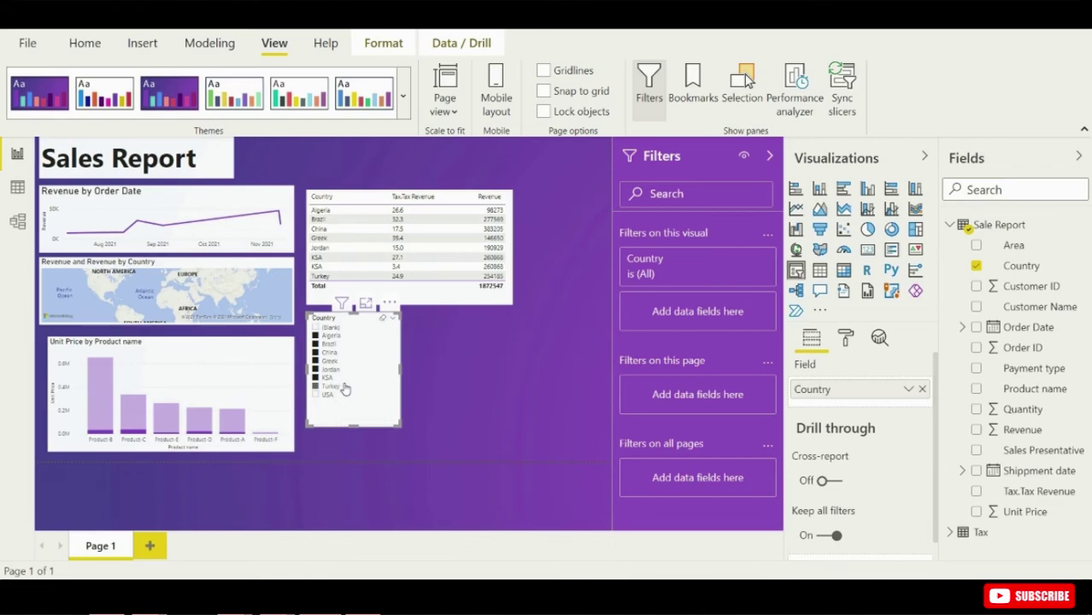
# Step: Publish the report to Power BI, saving the pending changes when prompted
pyautogui.click(27, 43)
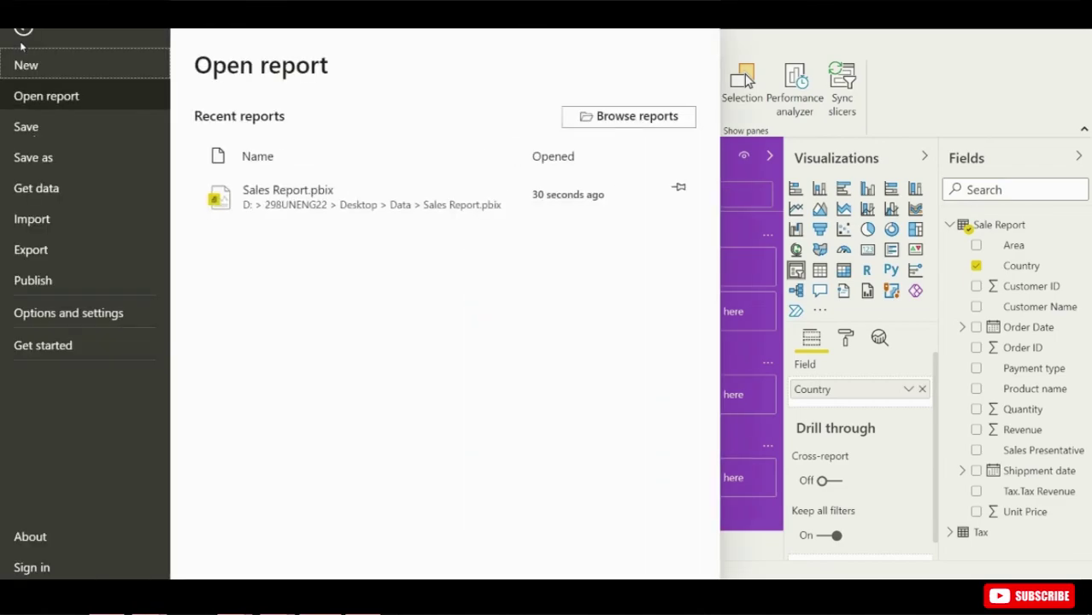
pyautogui.click(40, 281)
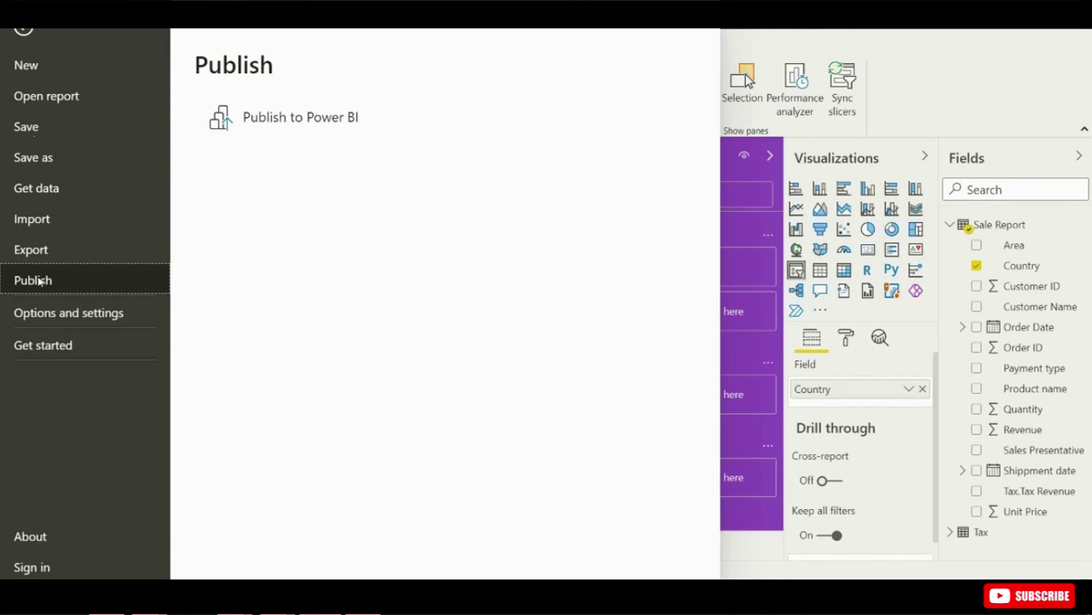
pyautogui.click(379, 121)
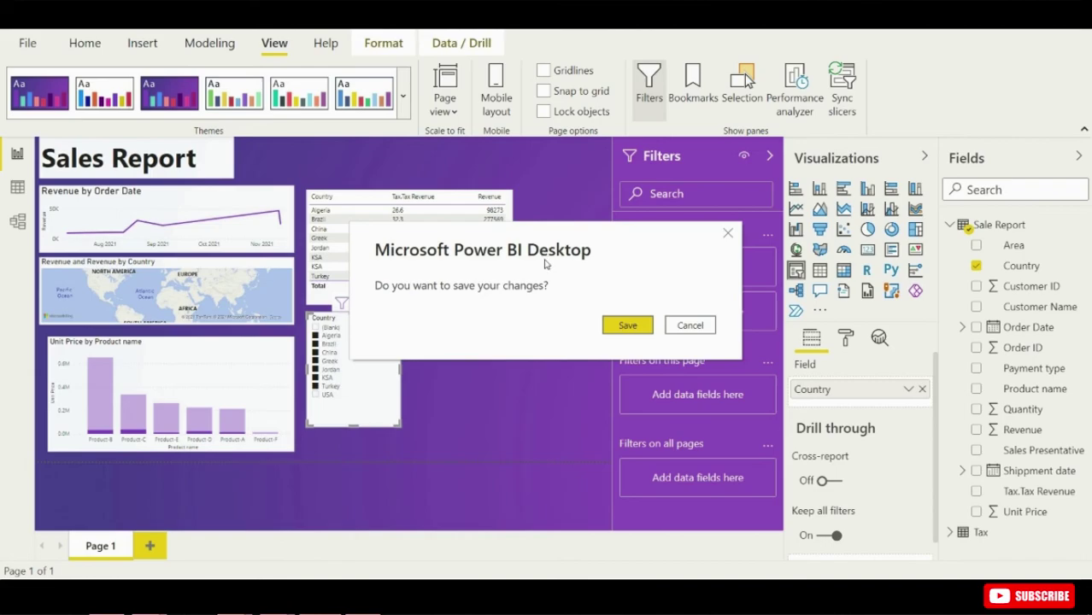
pyautogui.click(615, 329)
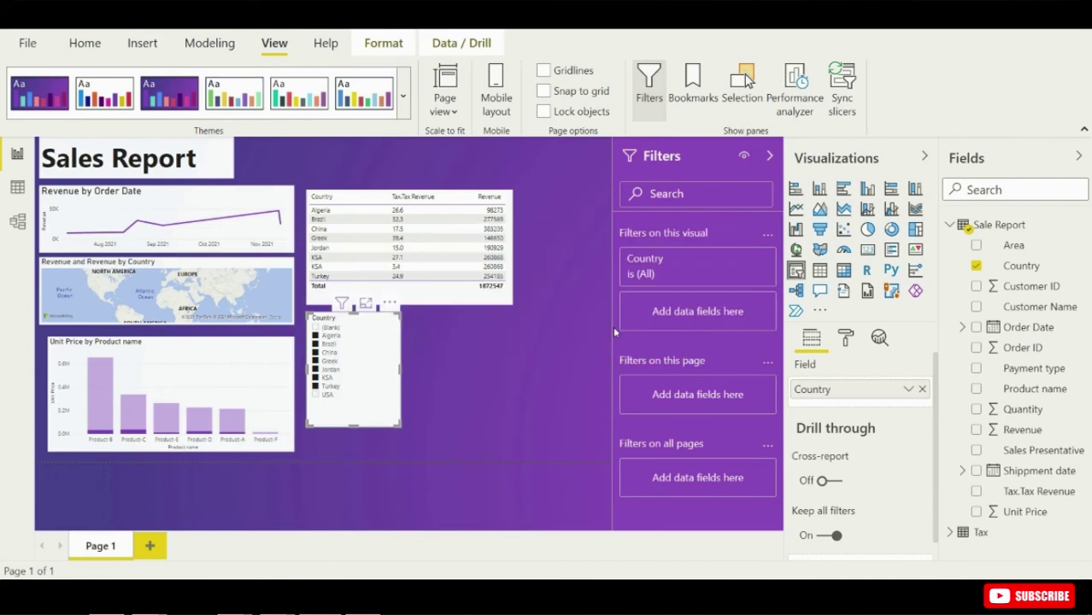